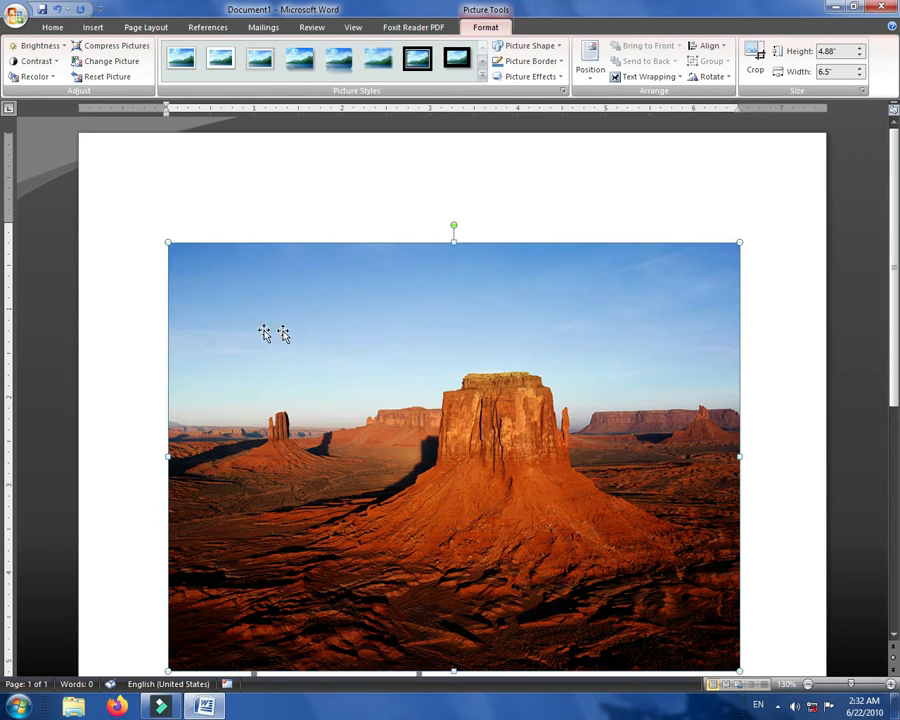
Step: Examine the setting categories in the Format Picture dialog, from Fill to Text Box, for the desert picture
left_click(58, 50)
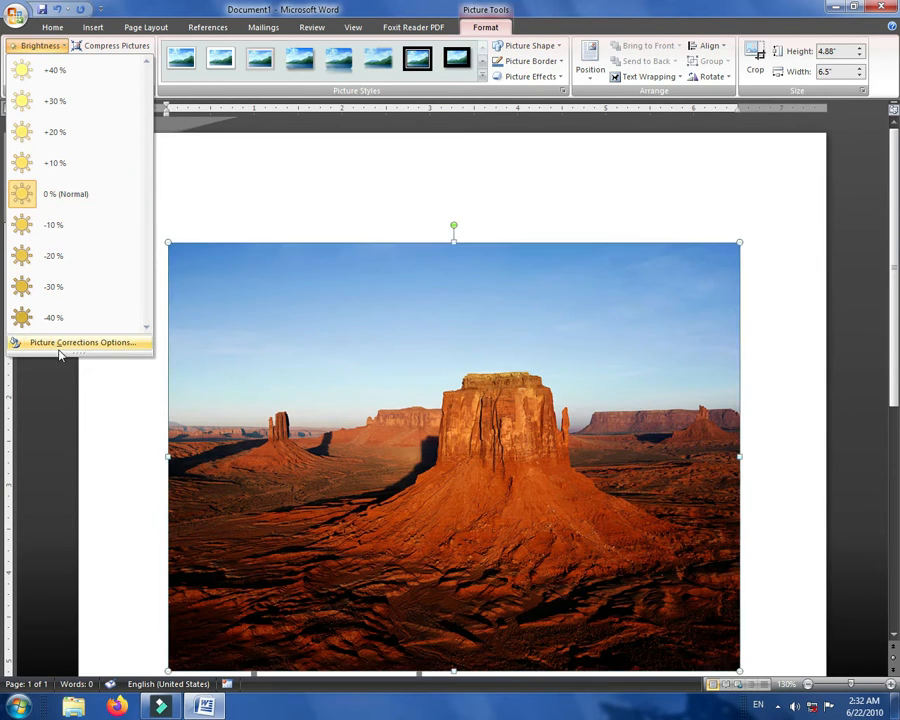
left_click(60, 343)
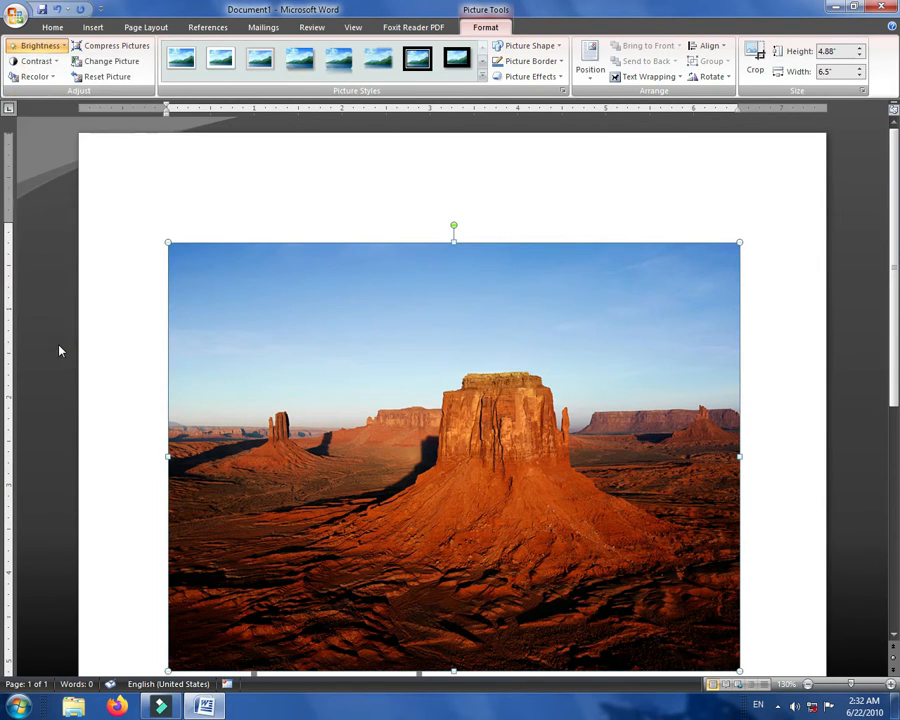
left_click_drag(407, 203, 509, 250)
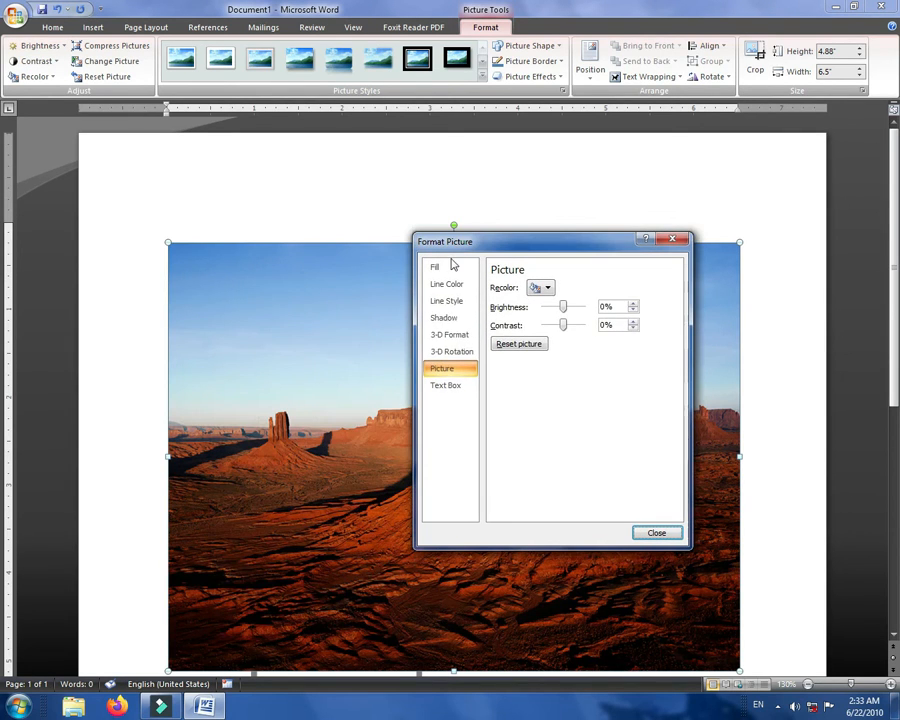
left_click(436, 270)
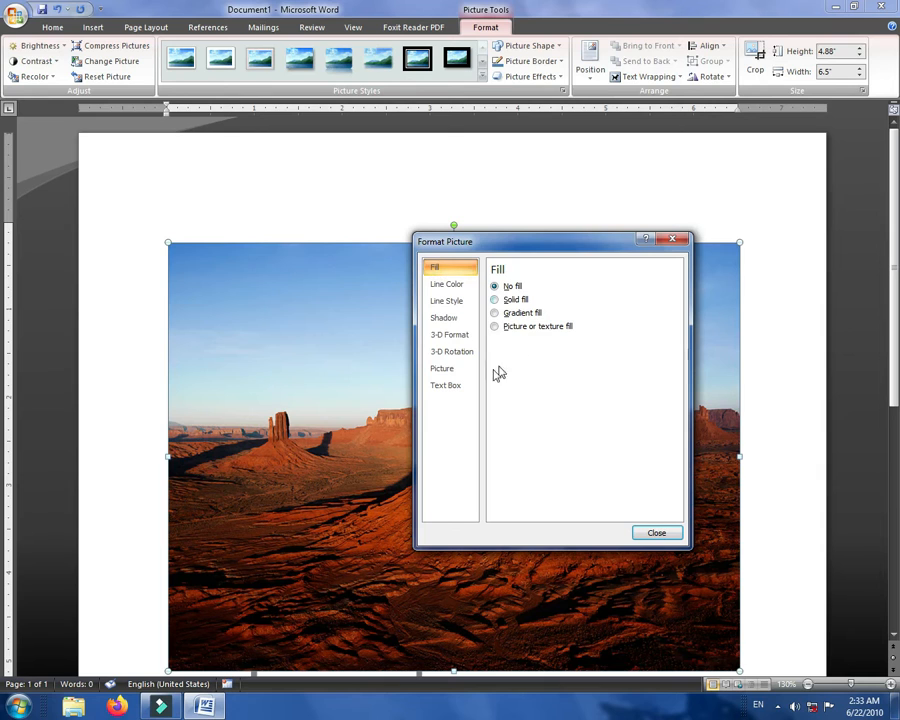
left_click(446, 286)
left_click(444, 317)
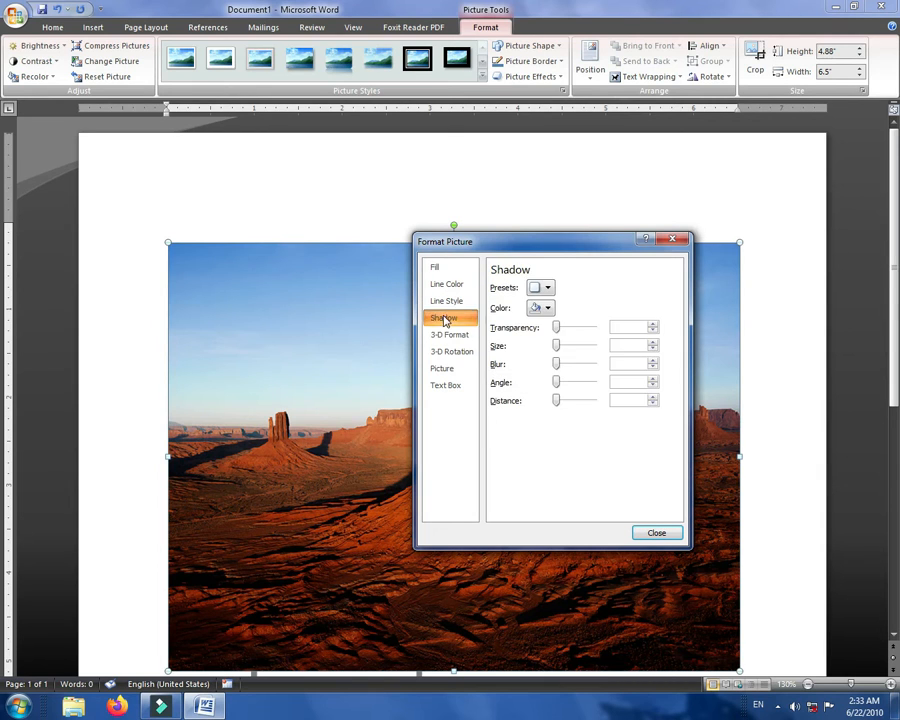
left_click(446, 335)
left_click(446, 352)
left_click(442, 369)
left_click(444, 386)
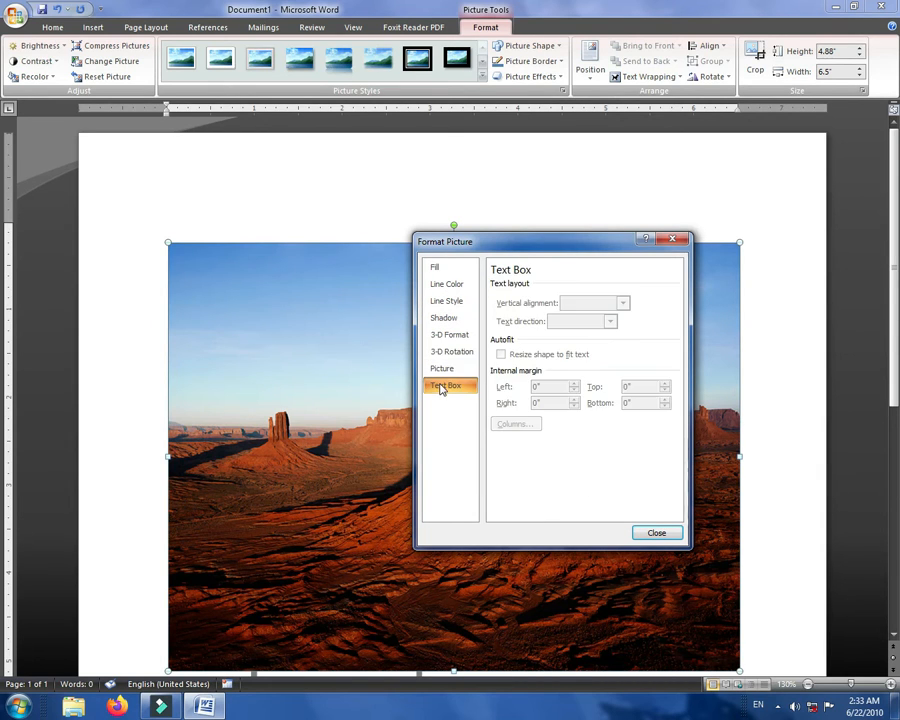
left_click(655, 533)
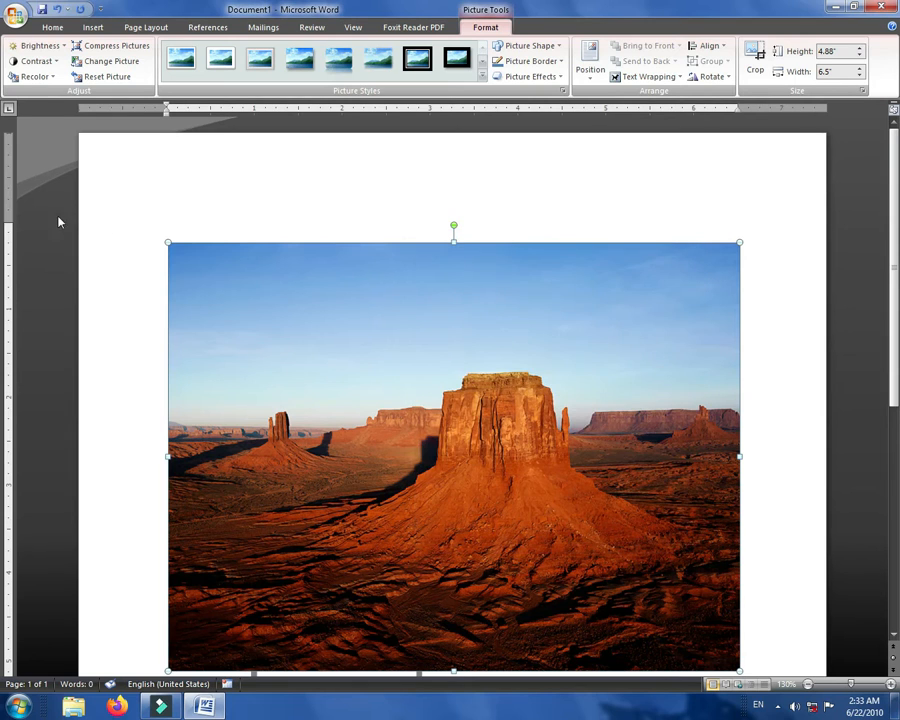
Step: Preview the contrast presets on the desert picture and examine the available recolor variations
left_click(53, 64)
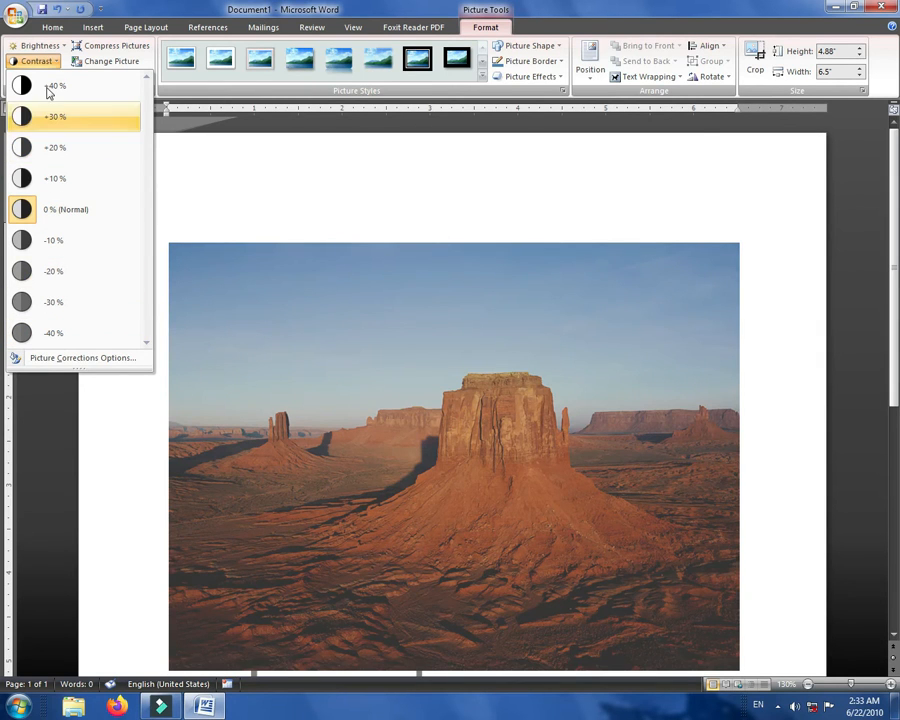
key("Escape")
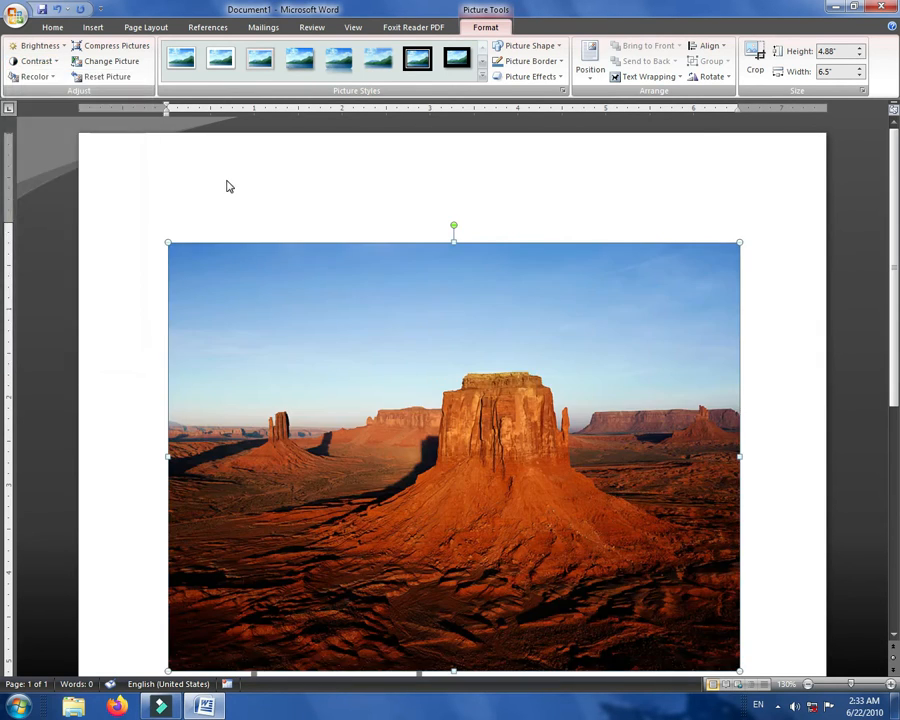
left_click(47, 84)
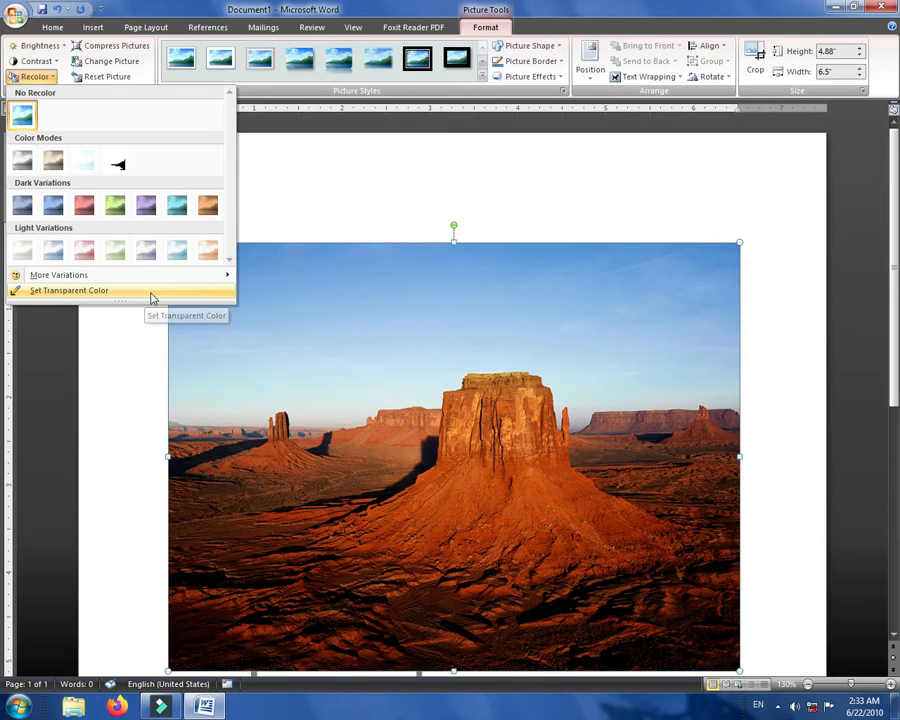
mouse_move(52, 282)
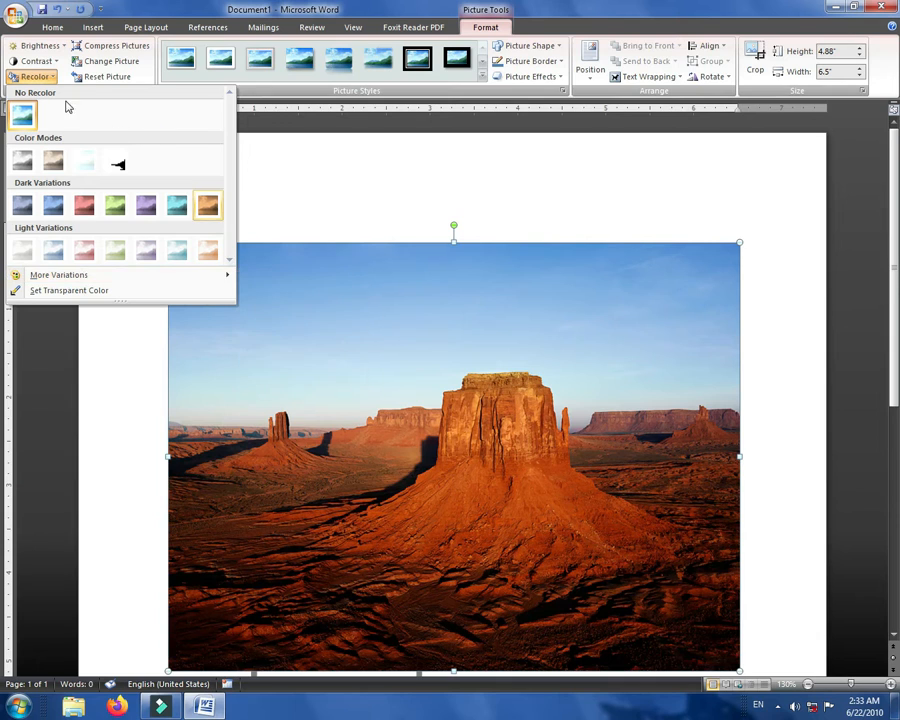
left_click(300, 150)
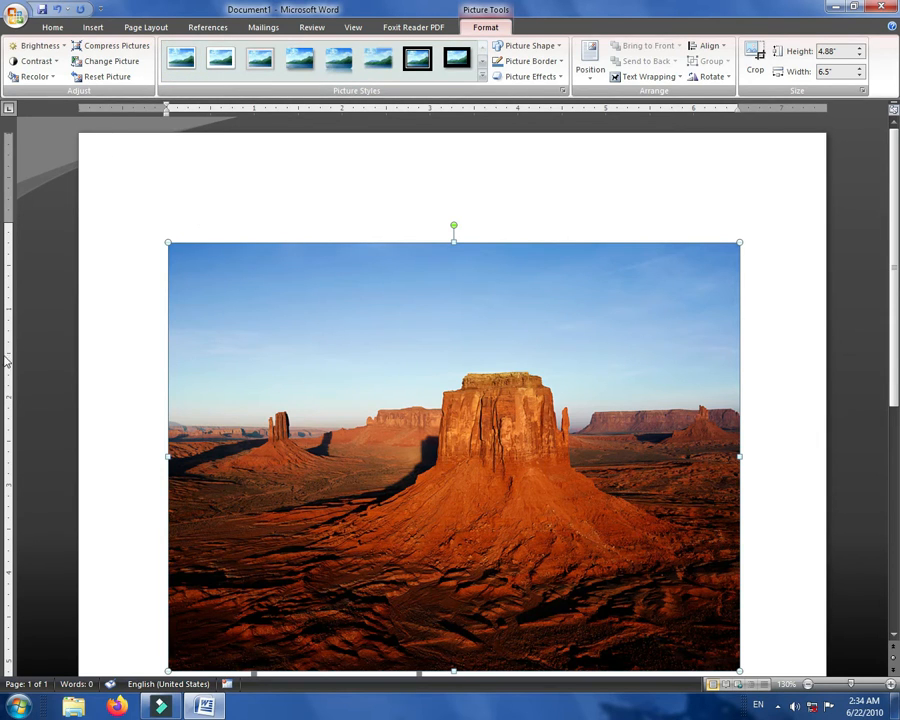
Step: Replace the desert picture with the Hydrangeas image from the Sample Pictures folder
left_click(110, 62)
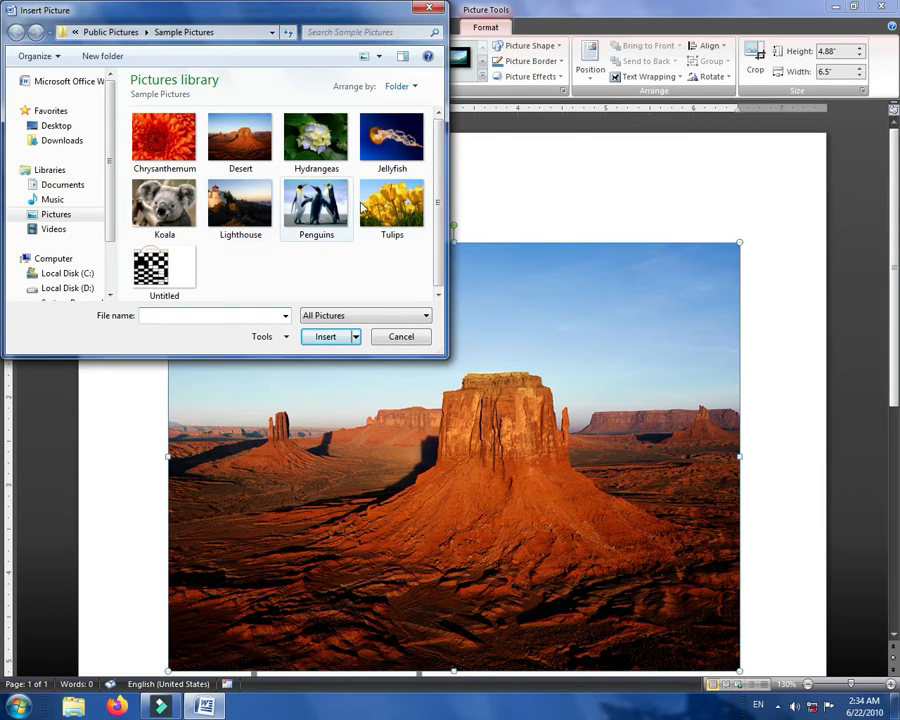
left_click(319, 155)
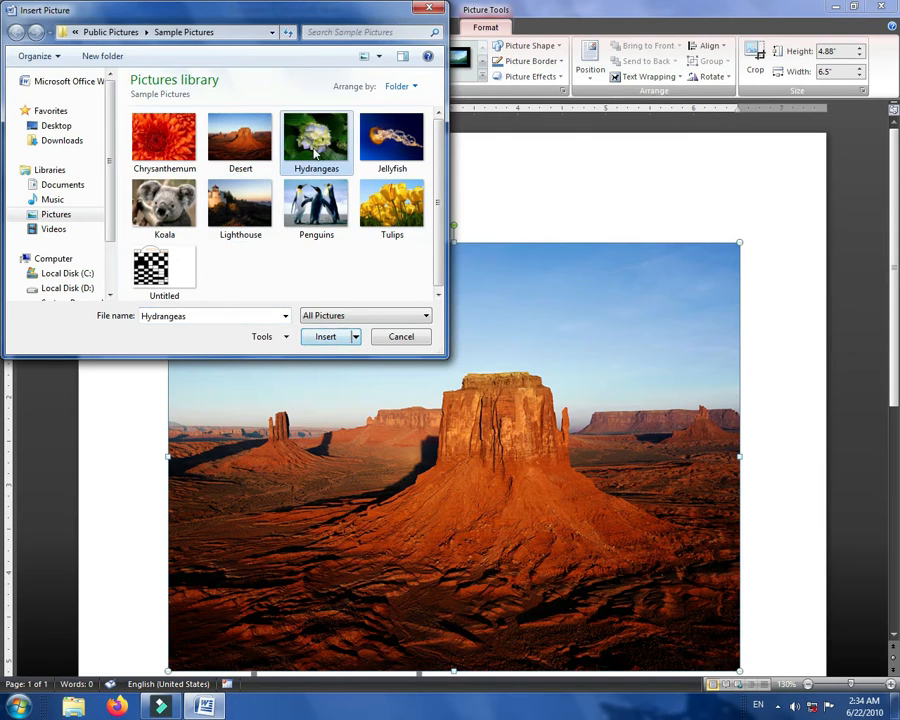
left_click(326, 336)
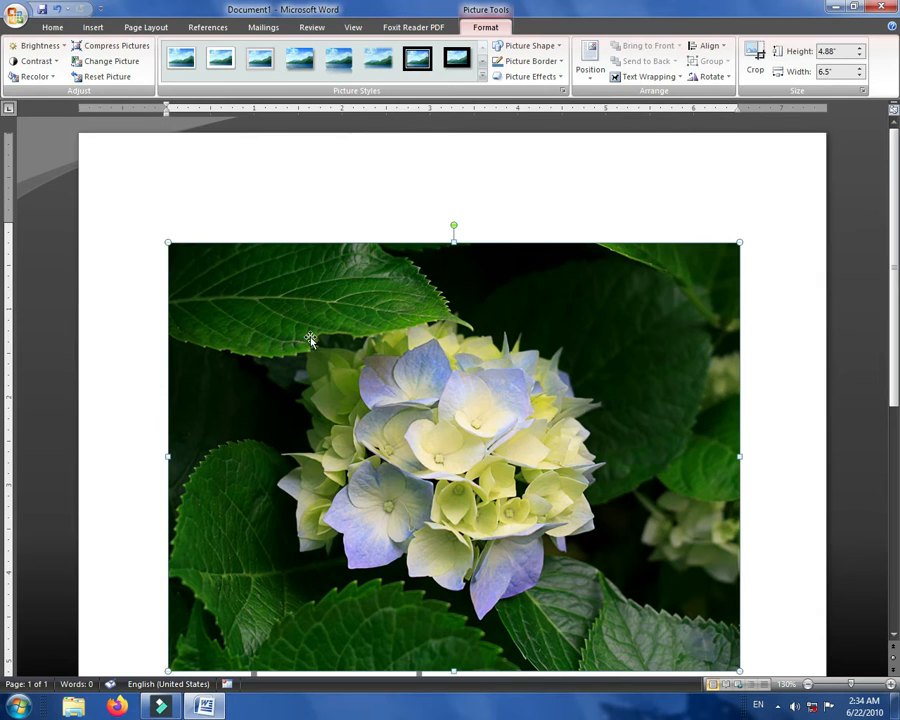
Step: Set the hydrangea picture's brightness and contrast to +40 % and recolor it with Accent color 2 Dark
left_click(40, 46)
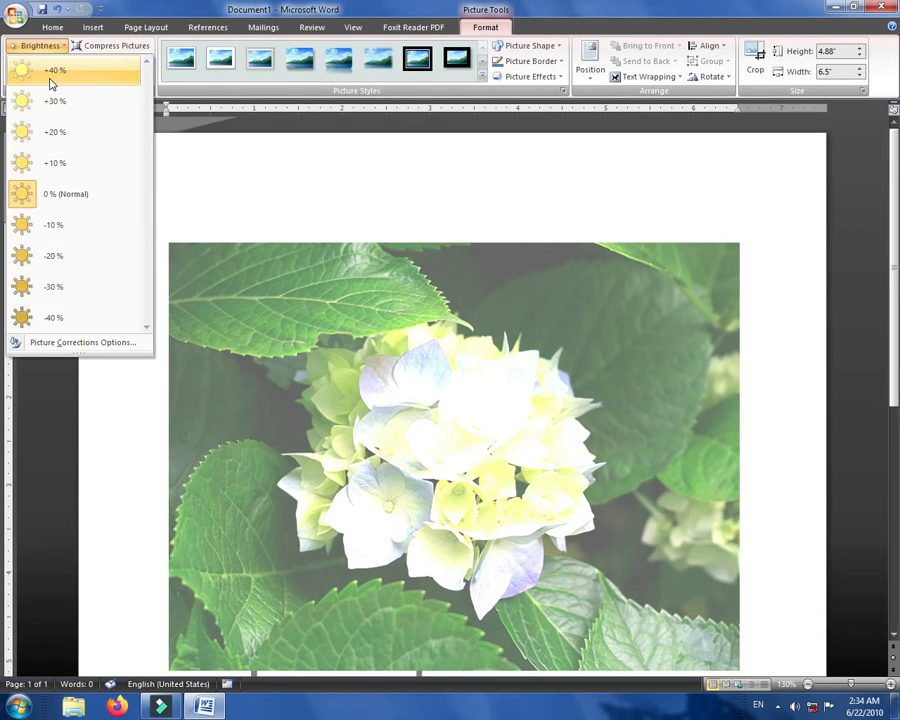
left_click(50, 80)
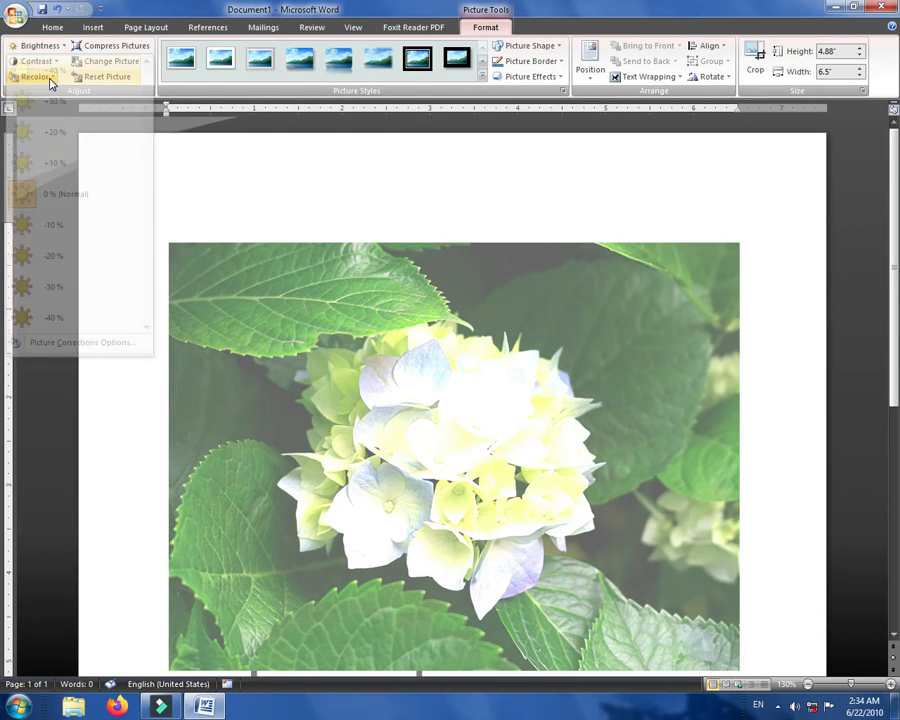
left_click(50, 62)
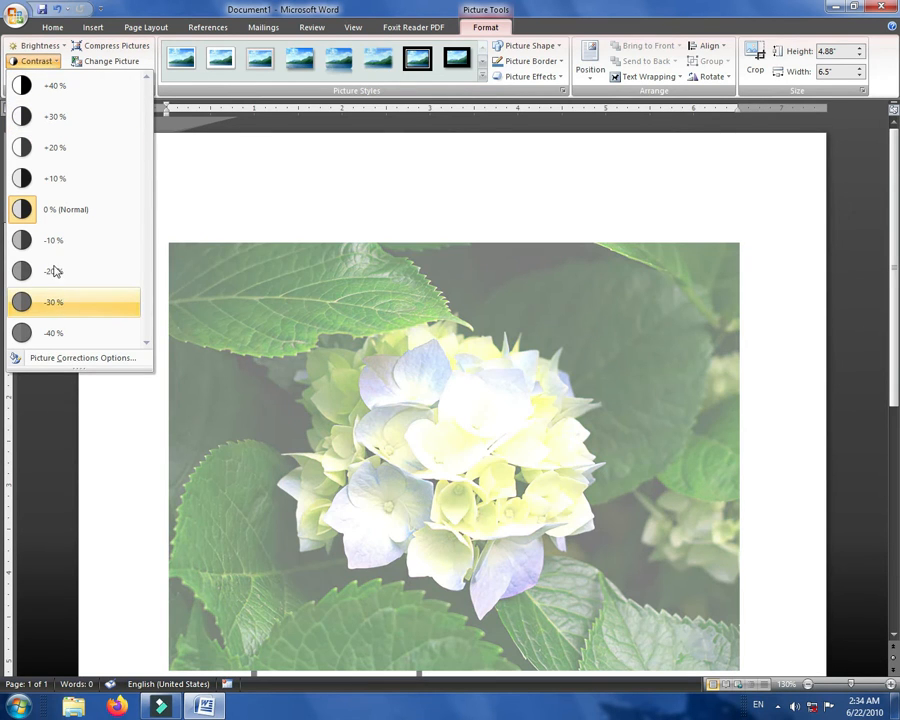
left_click(52, 88)
left_click(42, 77)
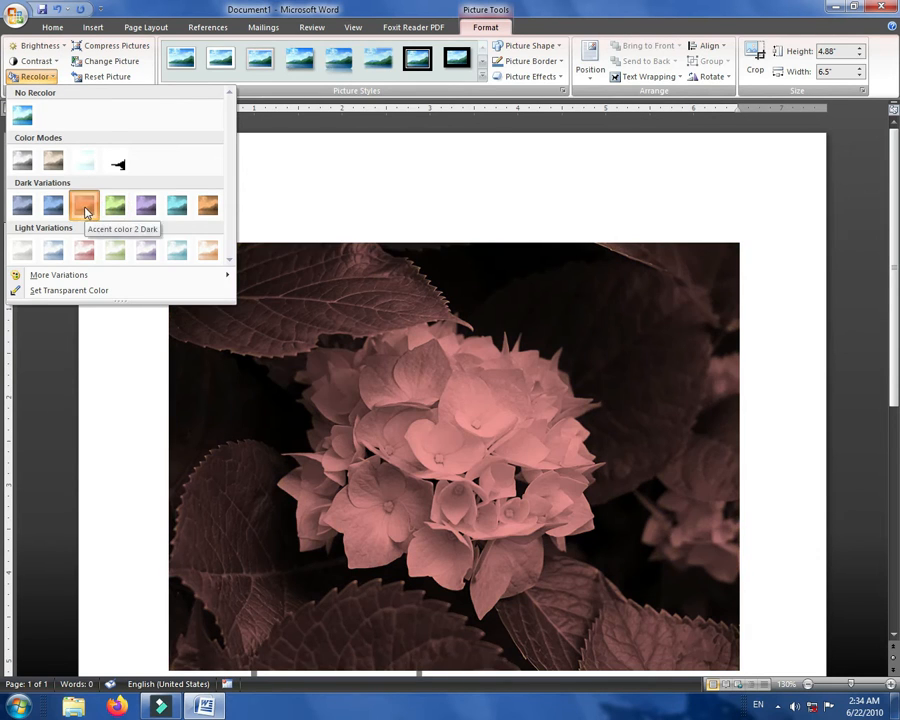
left_click(84, 205)
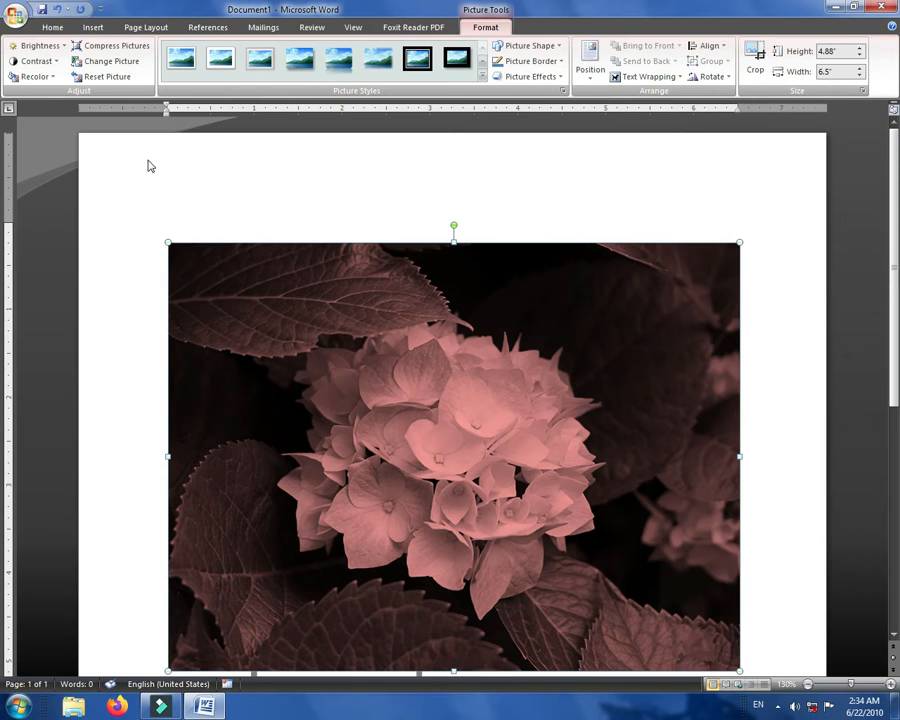
Step: Try resetting the hydrangea picture and undo that reset
left_click(106, 79)
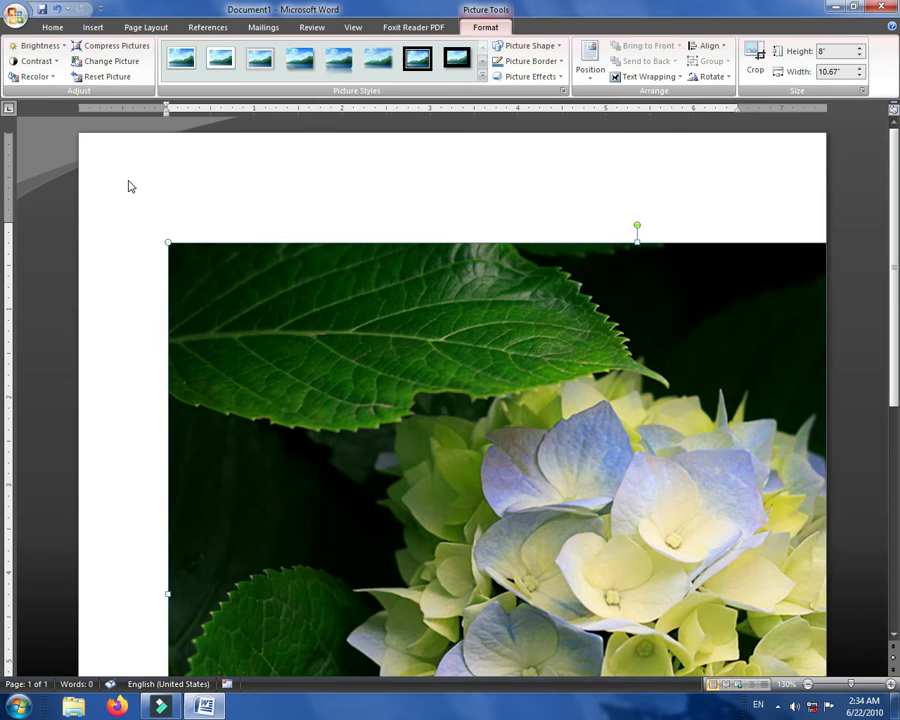
key("ctrl+z")
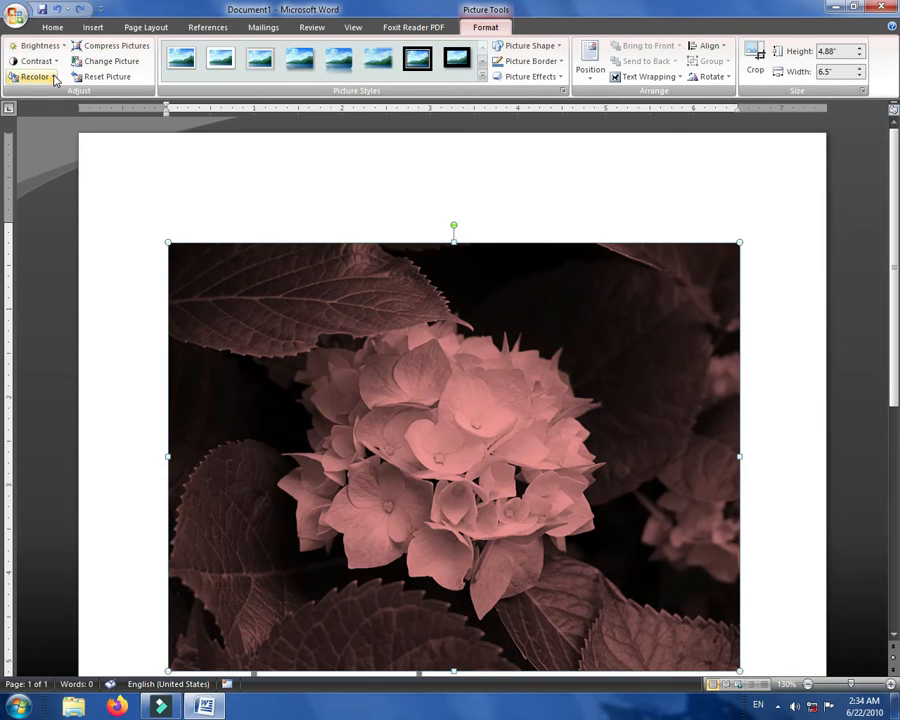
Step: Return the hydrangea picture's brightness and contrast to 0 % (Normal) and set its color to No Recolor
left_click(40, 46)
left_click(56, 198)
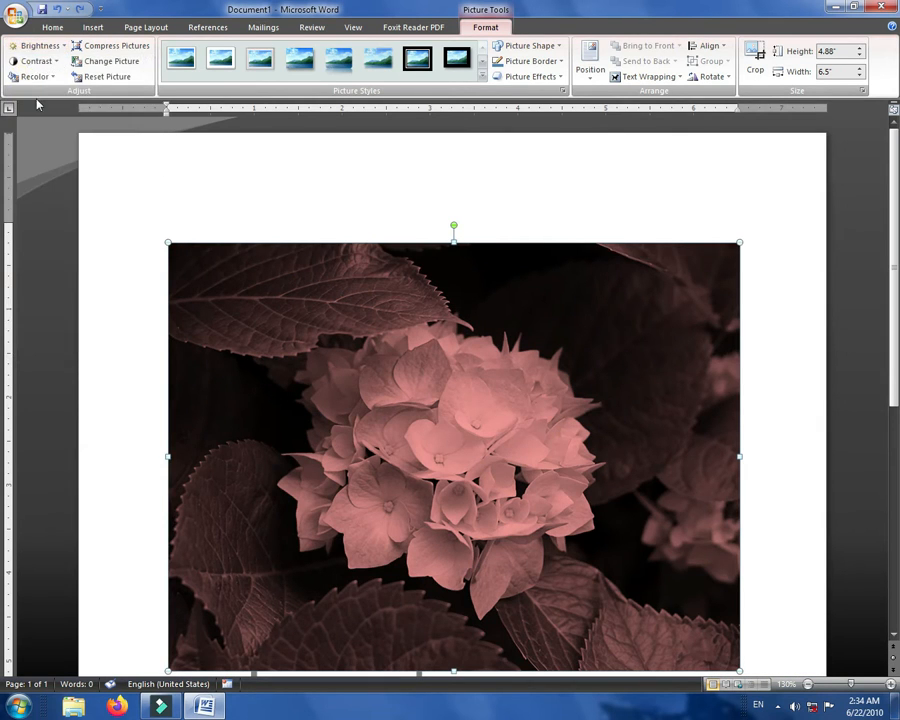
left_click(44, 62)
left_click(54, 208)
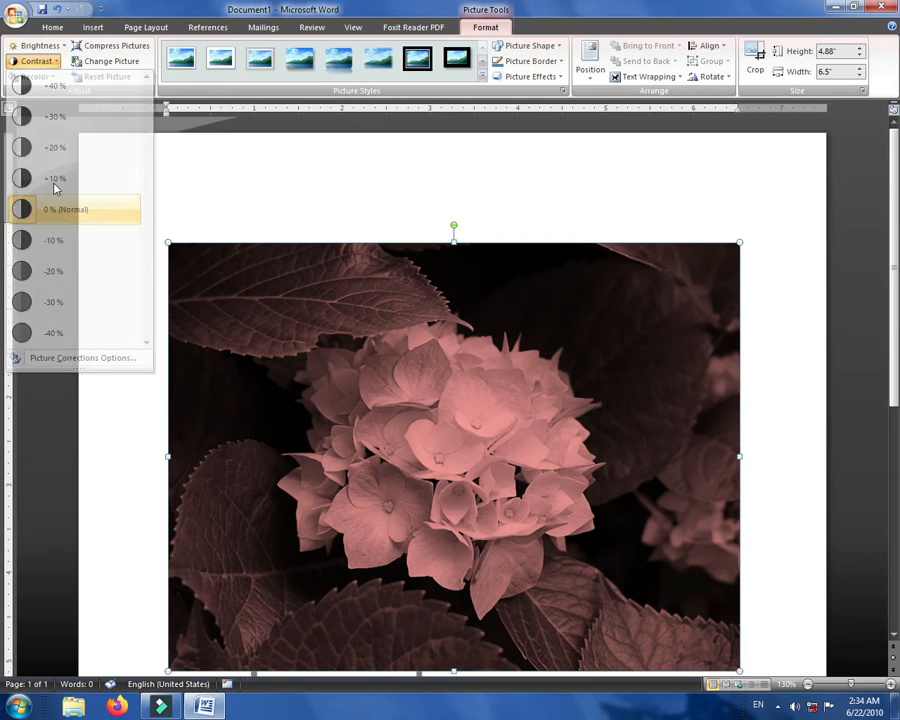
left_click(40, 77)
left_click(24, 114)
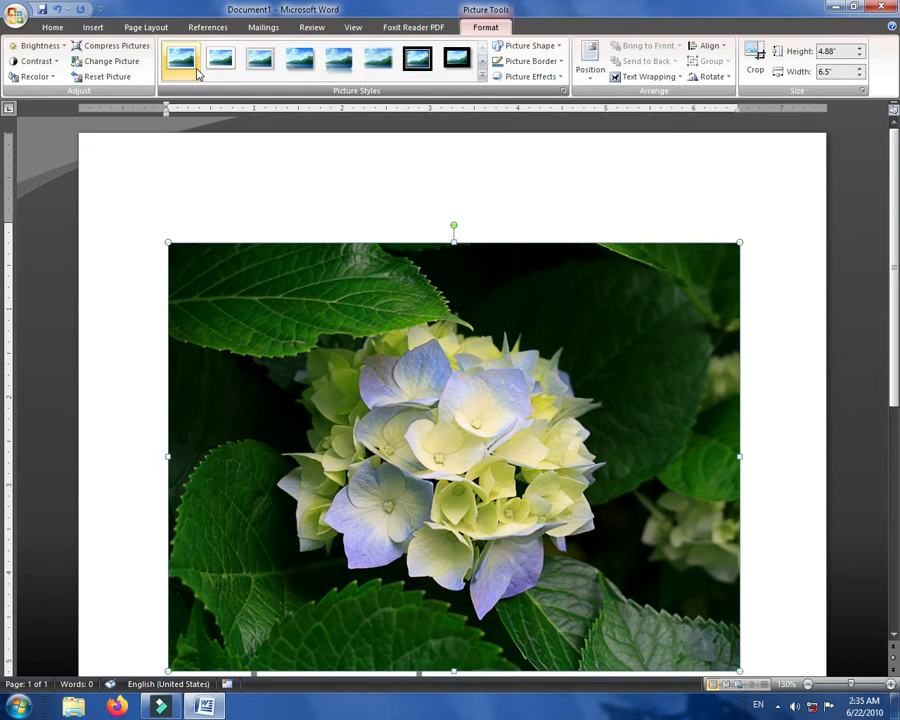
Step: Apply the soft-edged oval picture style to the hydrangea picture and change its shape to a rounded rectangle
left_click(482, 76)
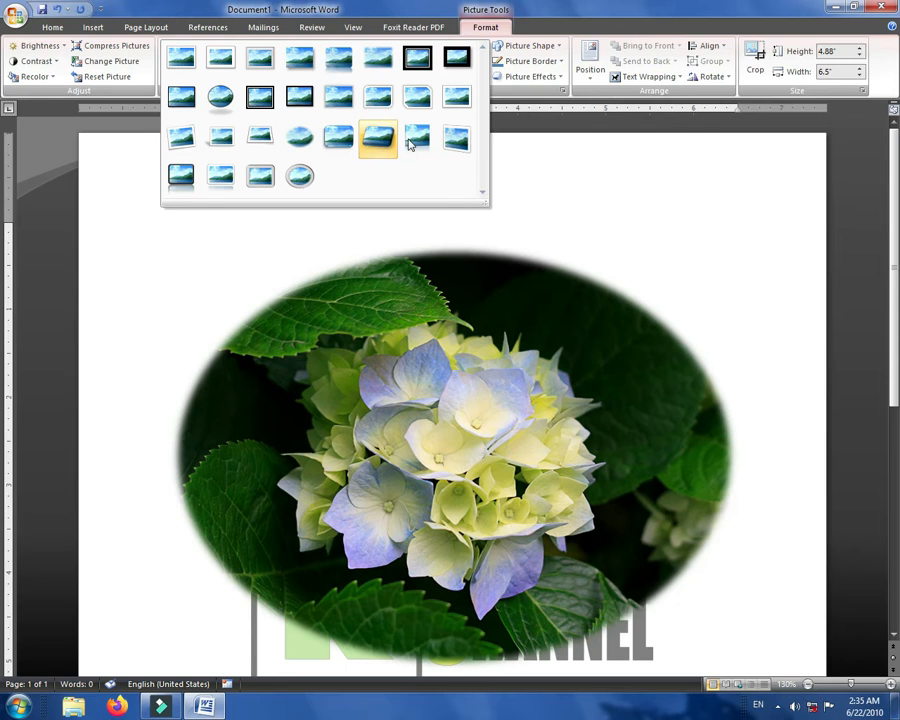
left_click(305, 142)
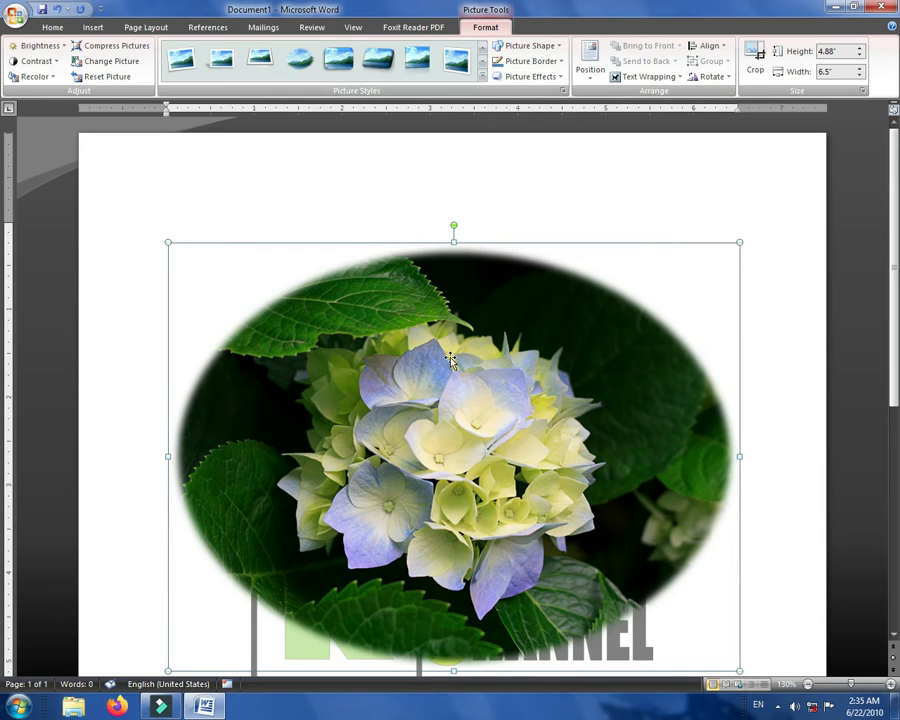
left_click(548, 45)
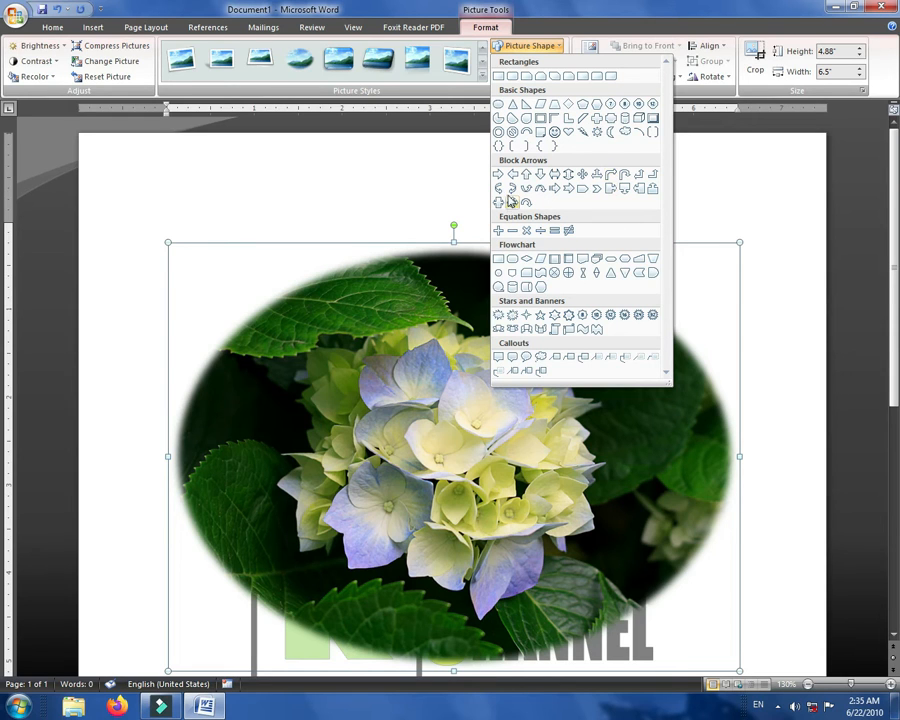
left_click(512, 78)
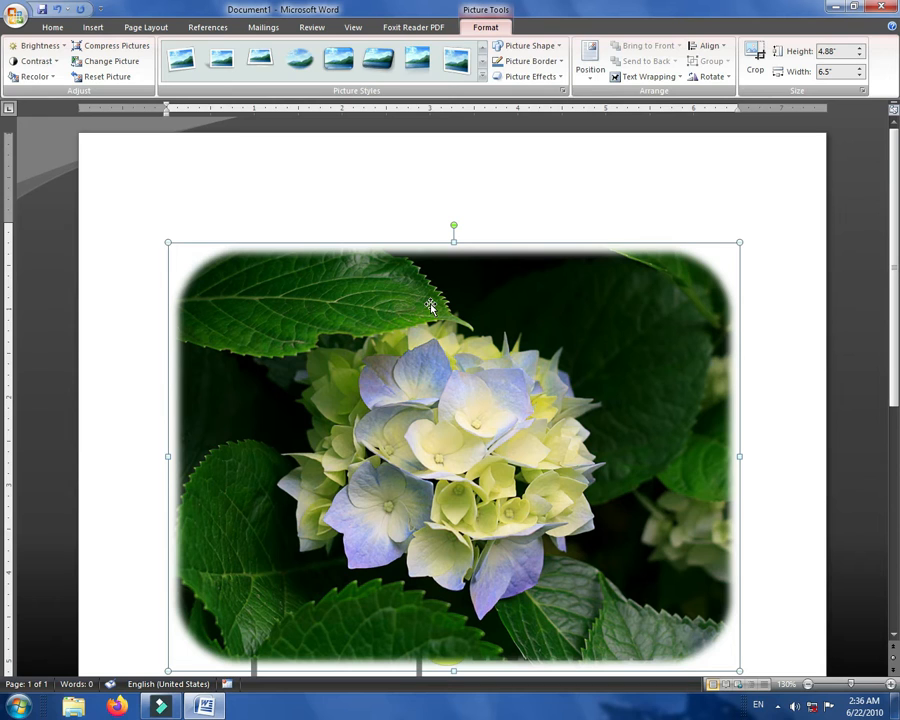
Step: Change the picture's shape to a rectangle with two diagonally opposite rounded corners and give it a standard red border
left_click(520, 46)
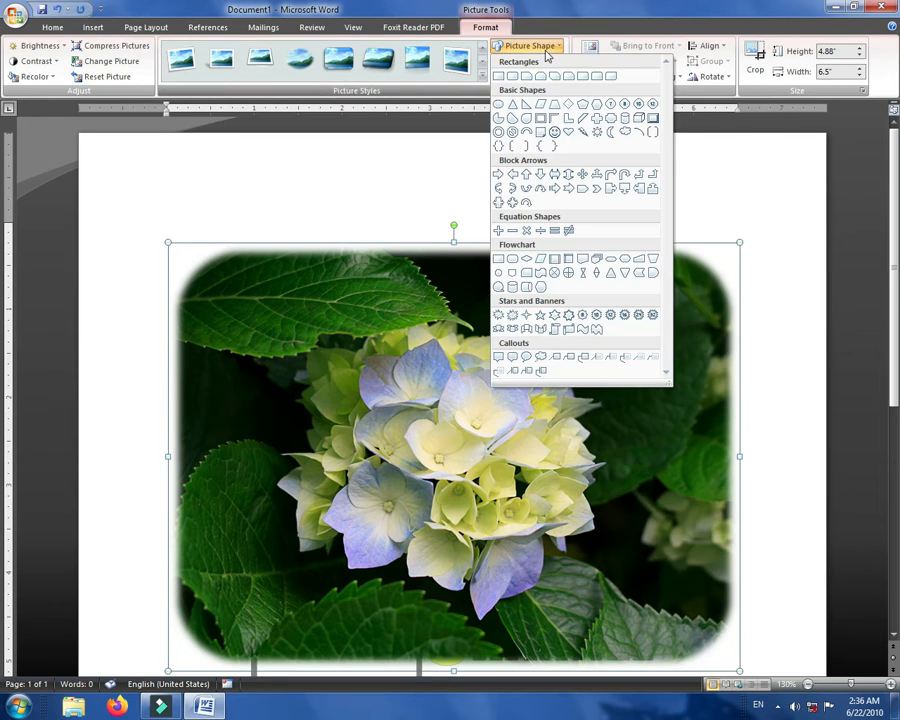
left_click(613, 77)
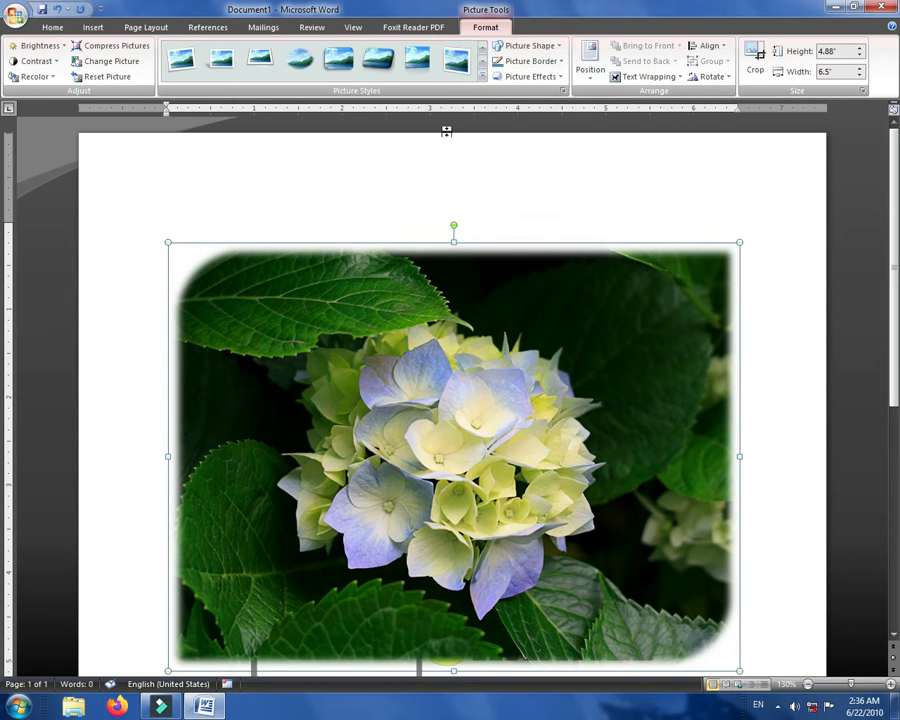
left_click(558, 53)
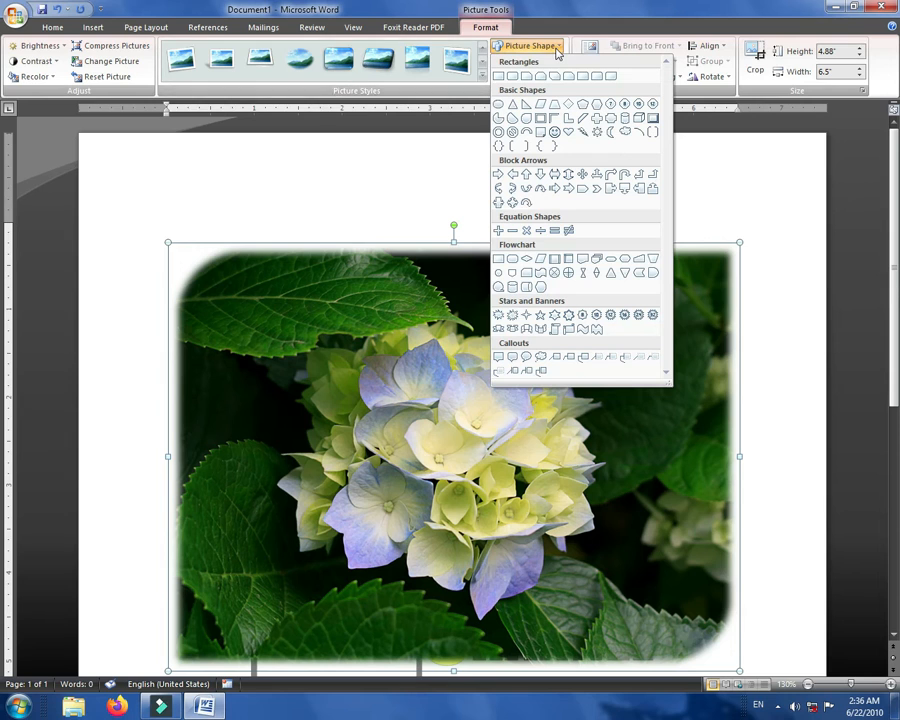
left_click(426, 155)
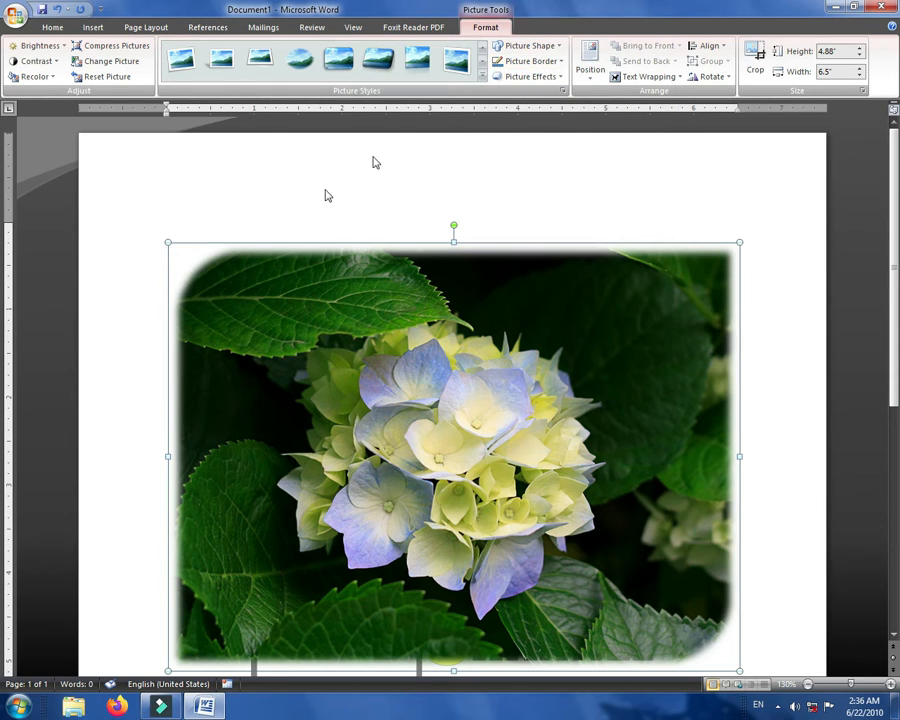
left_click(556, 62)
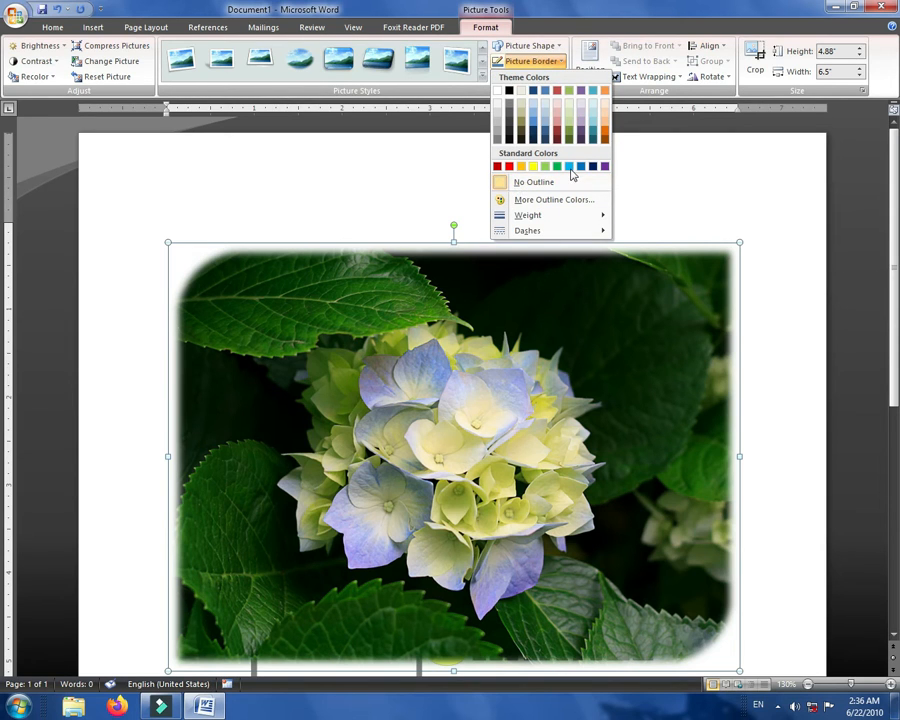
left_click(510, 167)
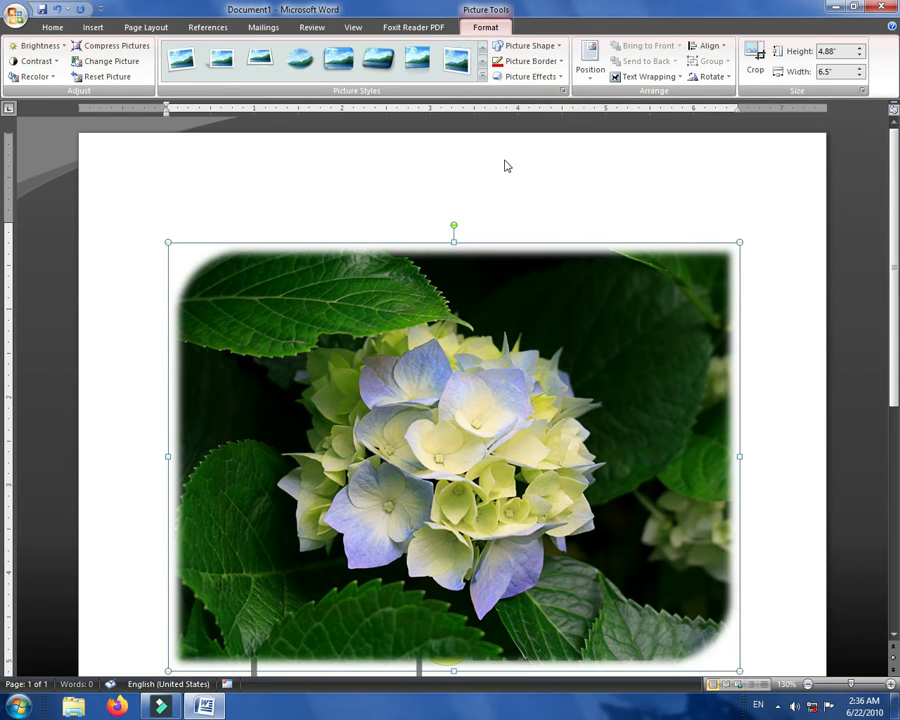
Step: Set the hydrangea picture's border weight to 6 pt and its color to standard red
left_click(556, 67)
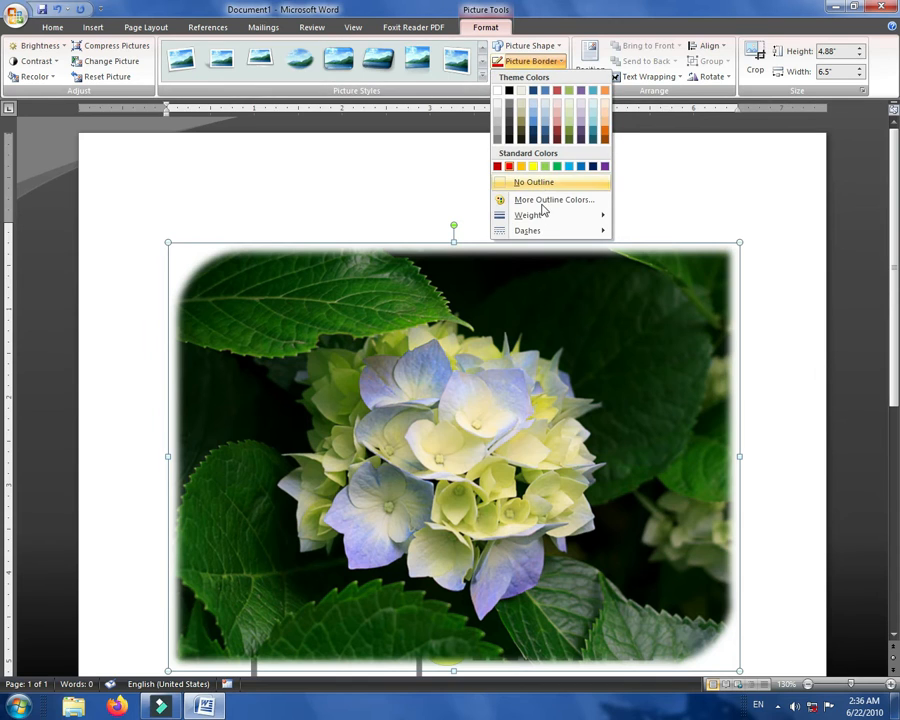
mouse_move(539, 218)
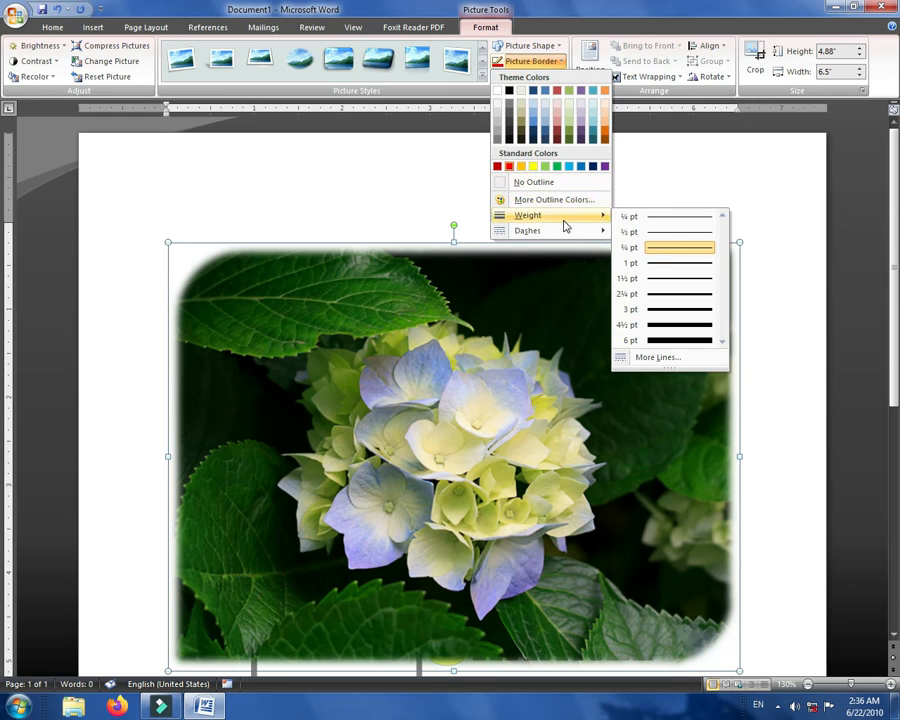
left_click(675, 345)
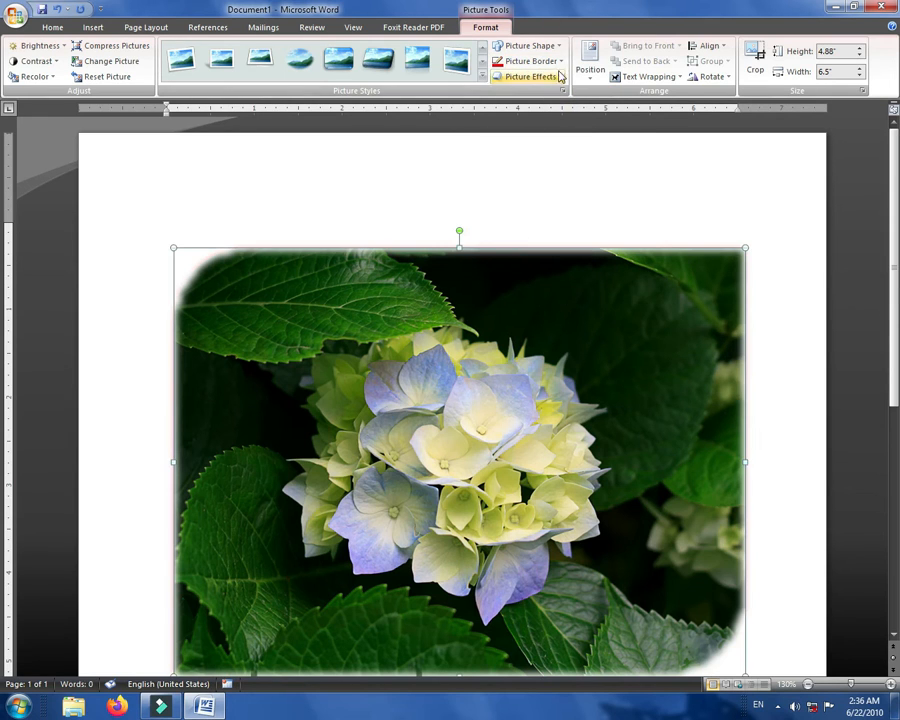
left_click(528, 61)
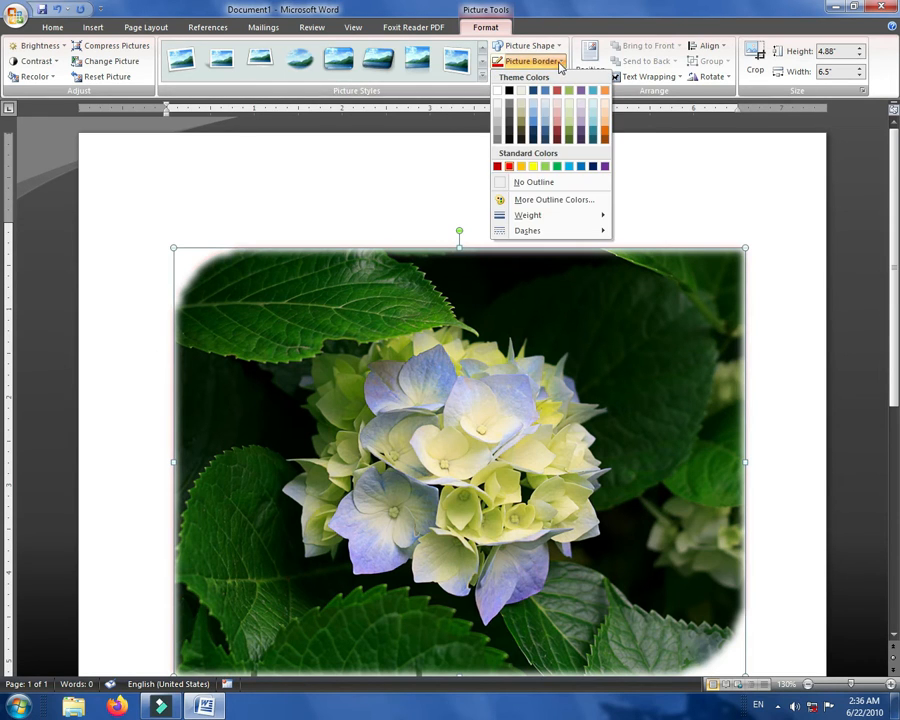
left_click(508, 168)
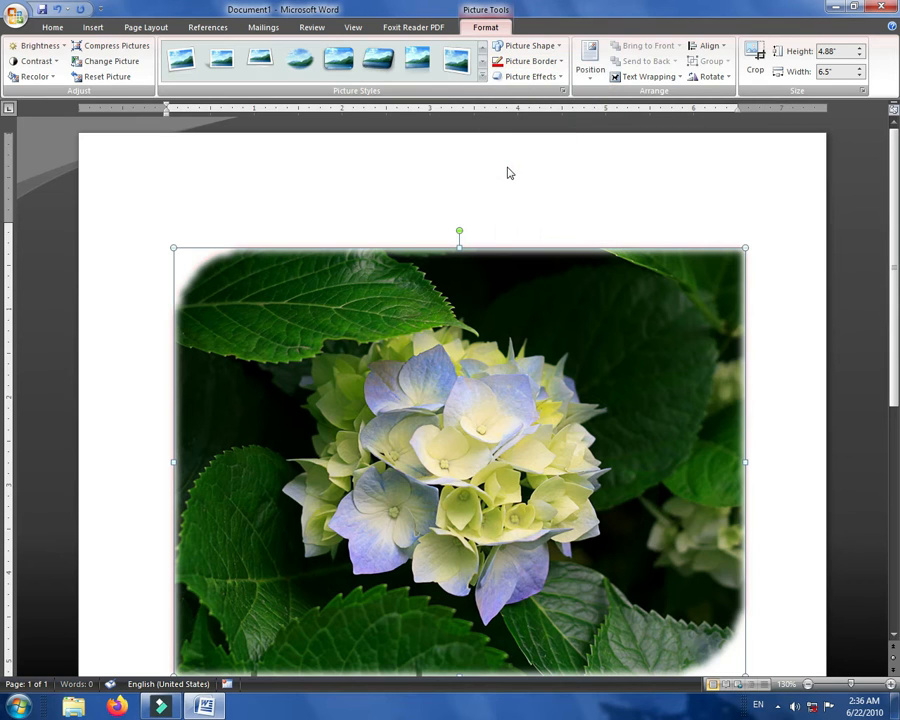
Step: Apply the thick double black frame picture style to the hydrangea picture and recolor its border standard red
left_click(482, 77)
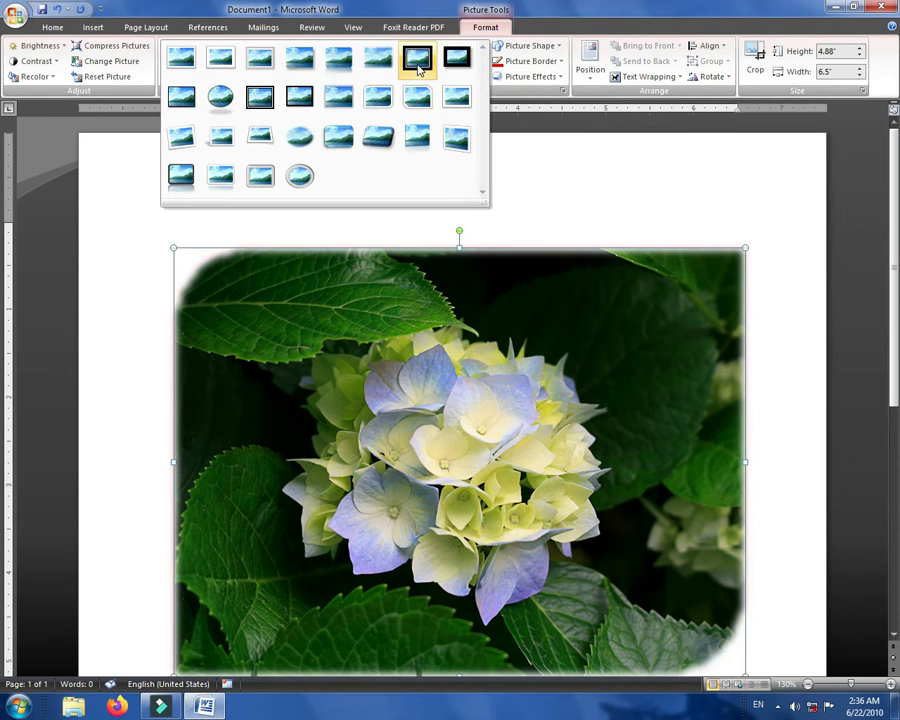
left_click(418, 64)
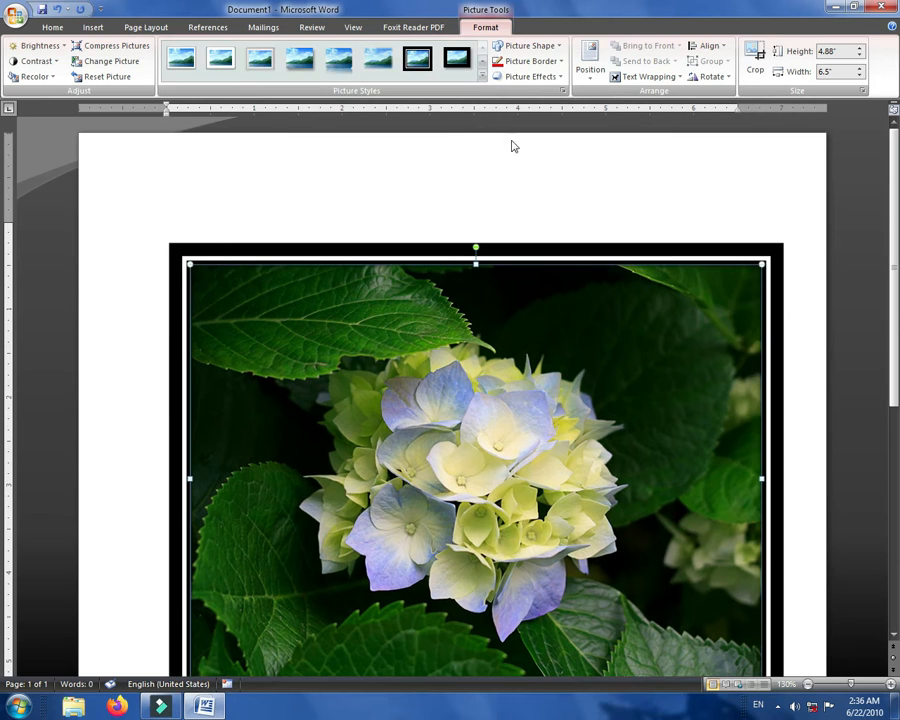
left_click(540, 61)
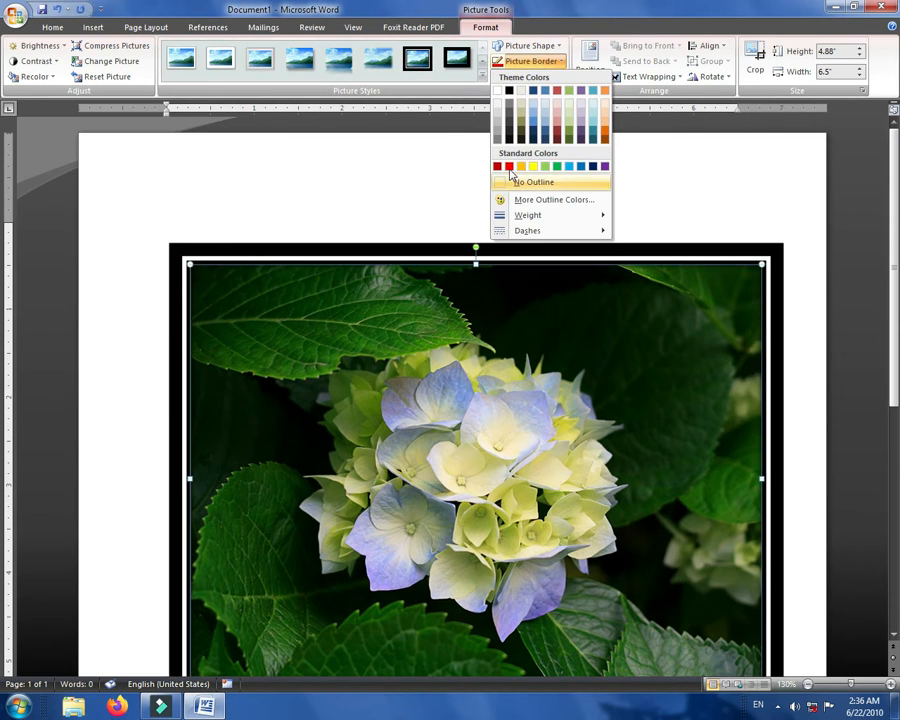
left_click(510, 167)
left_click_drag(535, 284, 507, 276)
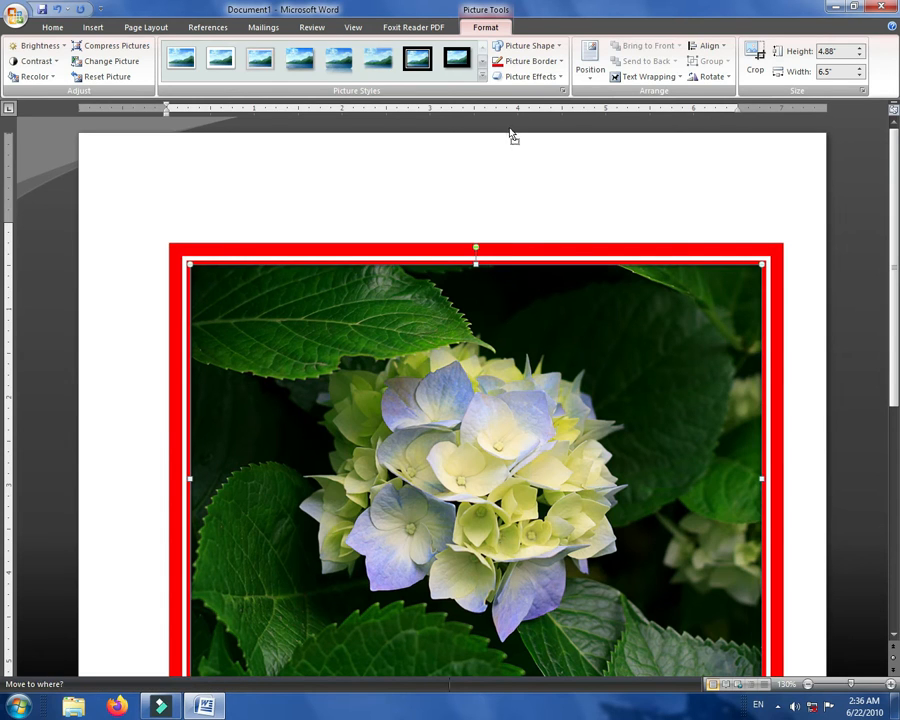
Step: Set the picture's border weight to 3 pt and shrink the picture to about 2.64" high by 3.51" wide
left_click(557, 62)
left_click(526, 211)
left_click(480, 291)
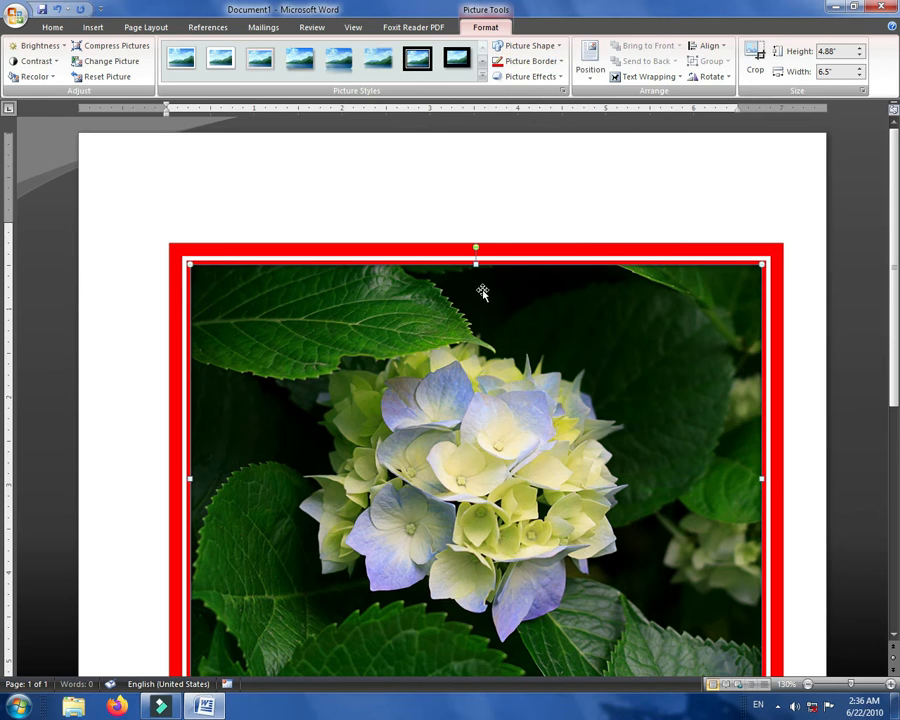
left_click(557, 62)
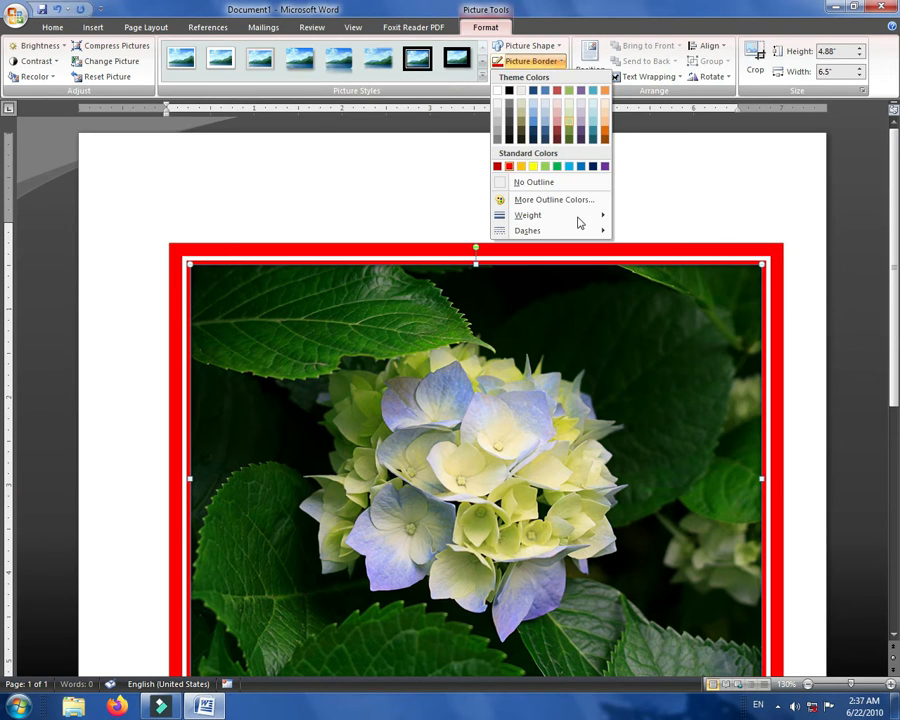
mouse_move(578, 222)
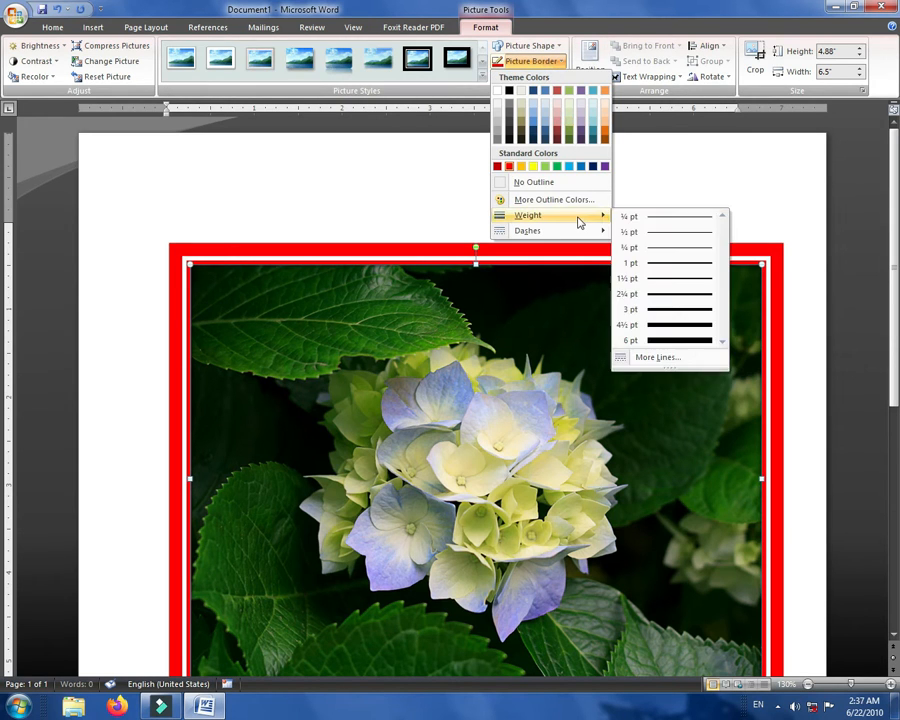
left_click(667, 311)
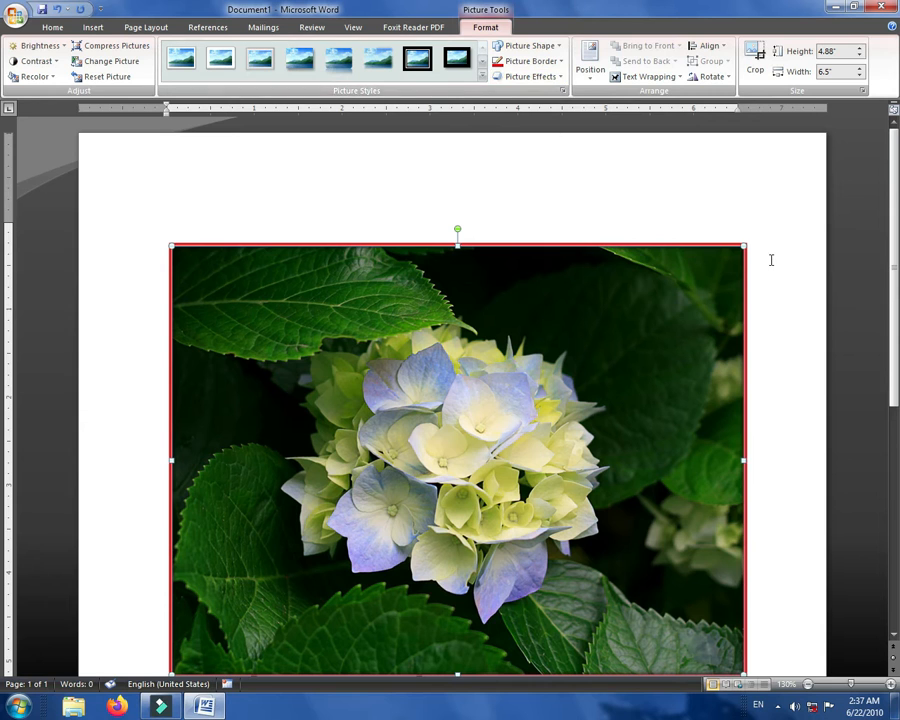
left_click_drag(741, 245, 345, 471)
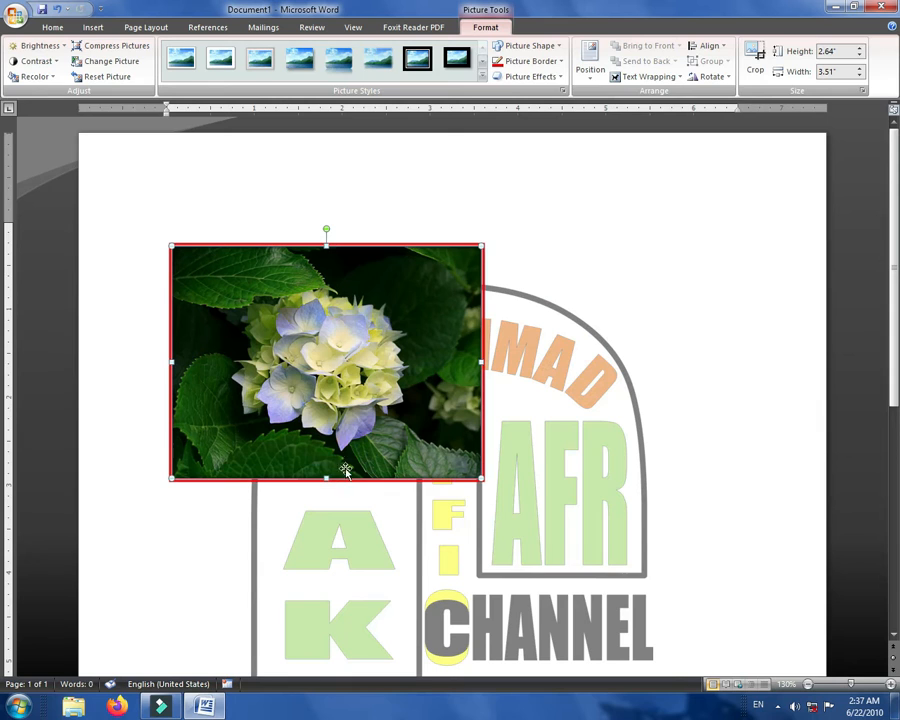
Step: Look through the Preset, Reflection, Soft Edges and Shadow effects offered for the picture
left_click(530, 76)
mouse_move(557, 107)
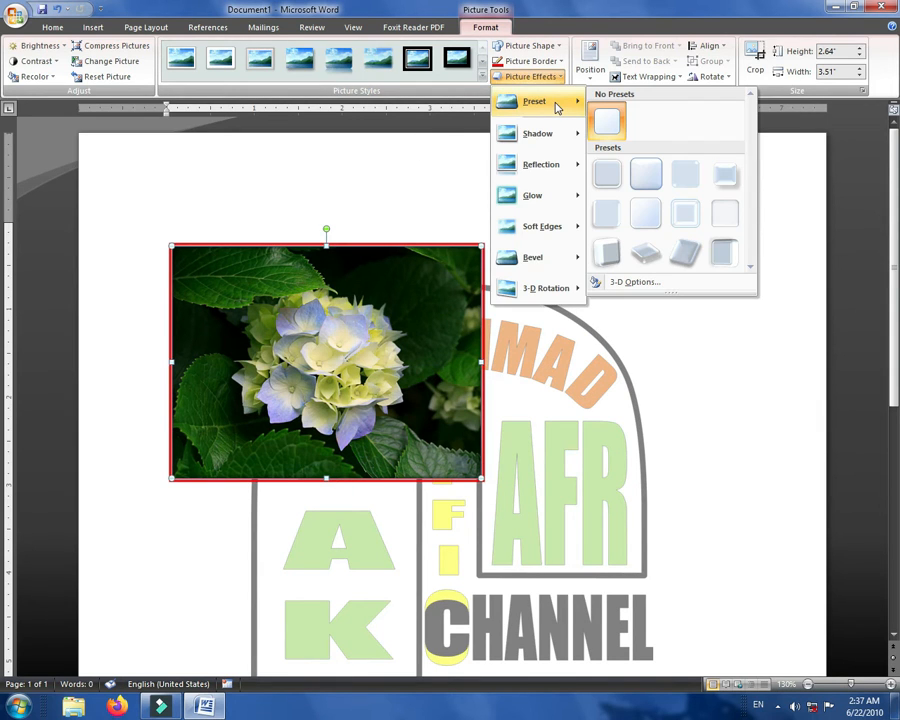
mouse_move(549, 170)
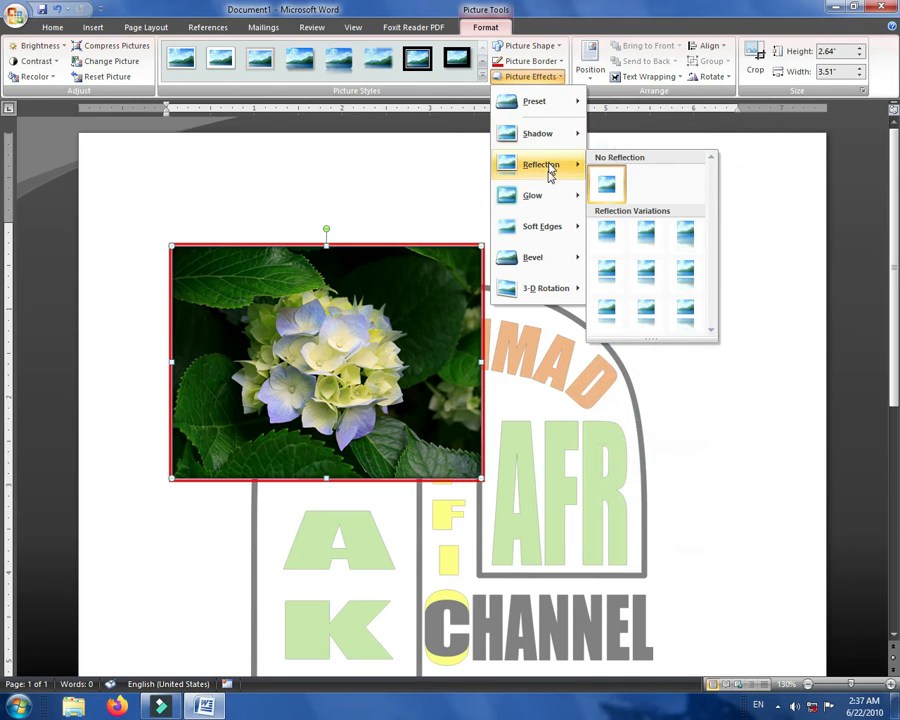
mouse_move(548, 234)
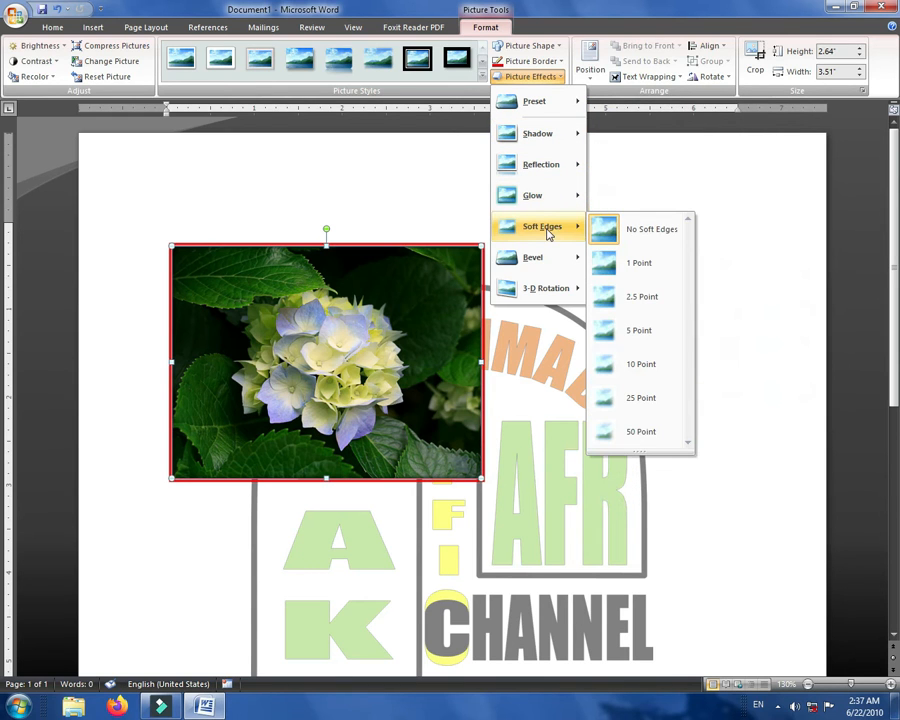
mouse_move(540, 292)
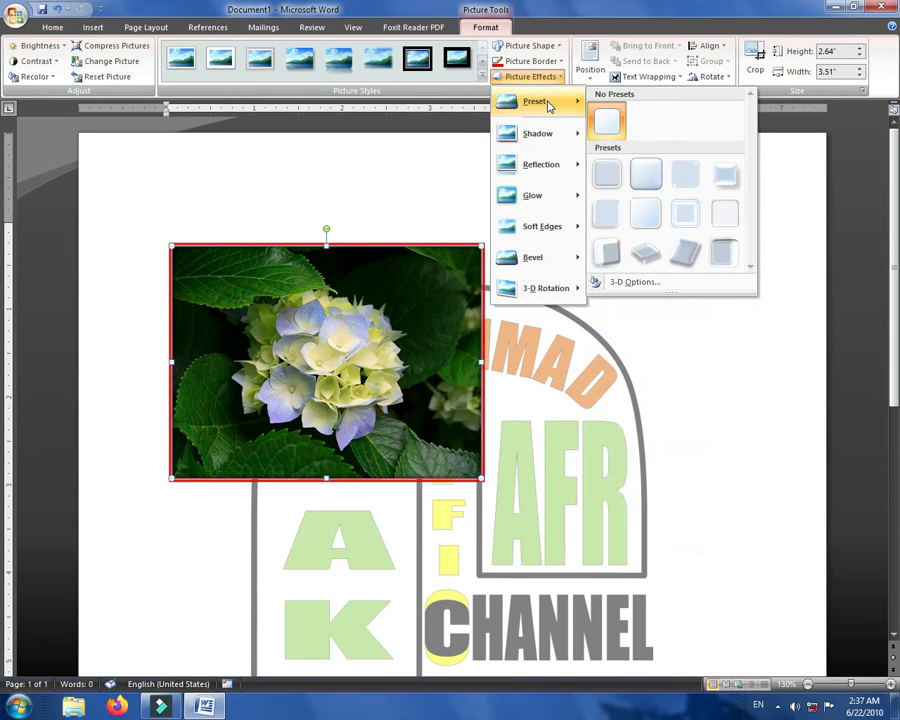
mouse_move(533, 148)
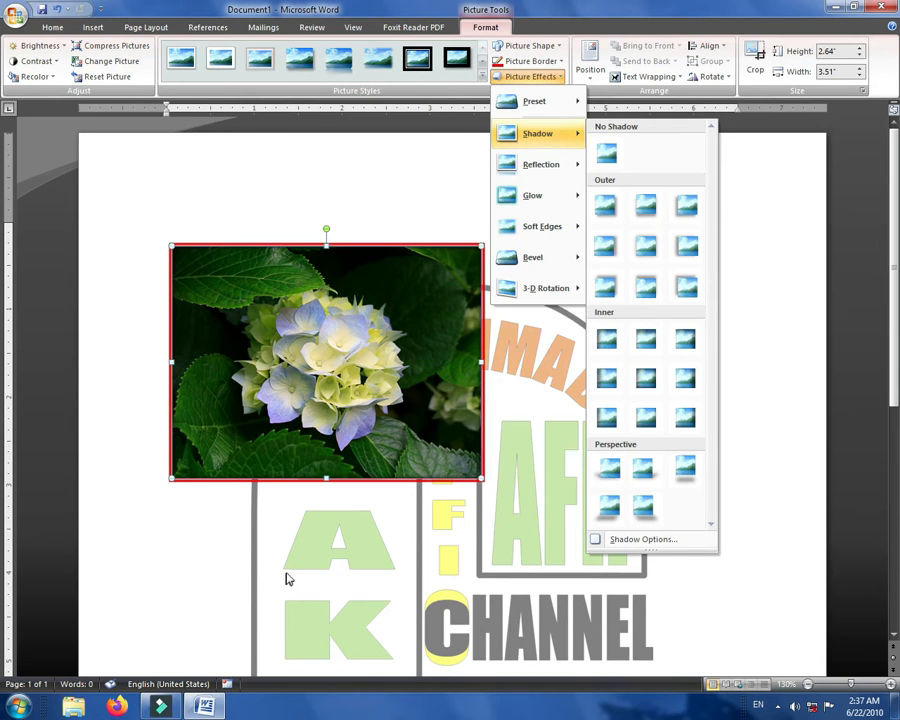
left_click(268, 410)
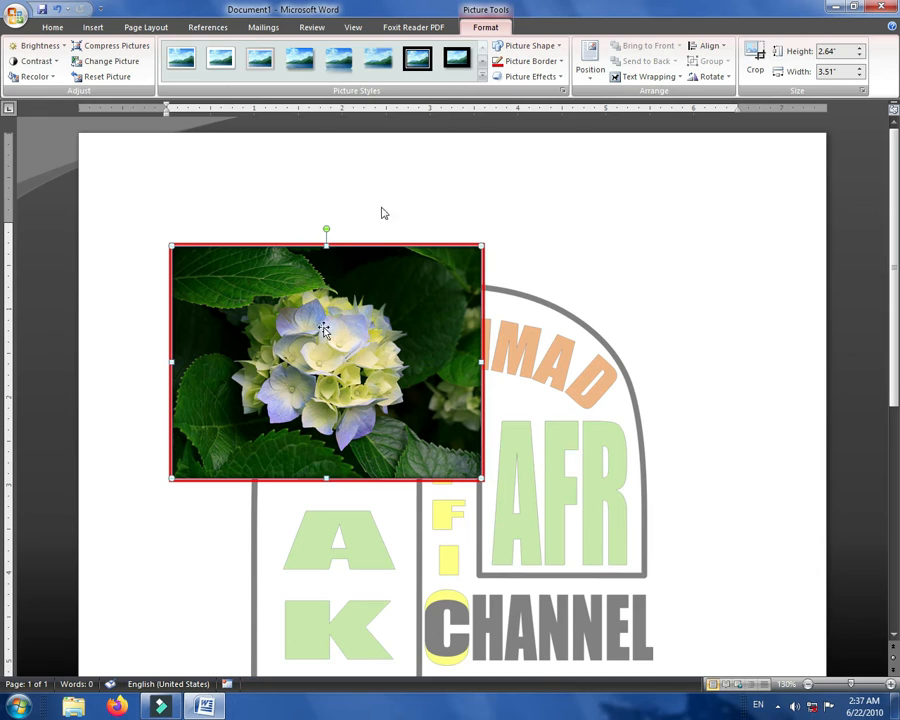
Step: Apply the Perspective Diagonal Lower Left shadow and the center option of the reflection variations to the picture
left_click(555, 78)
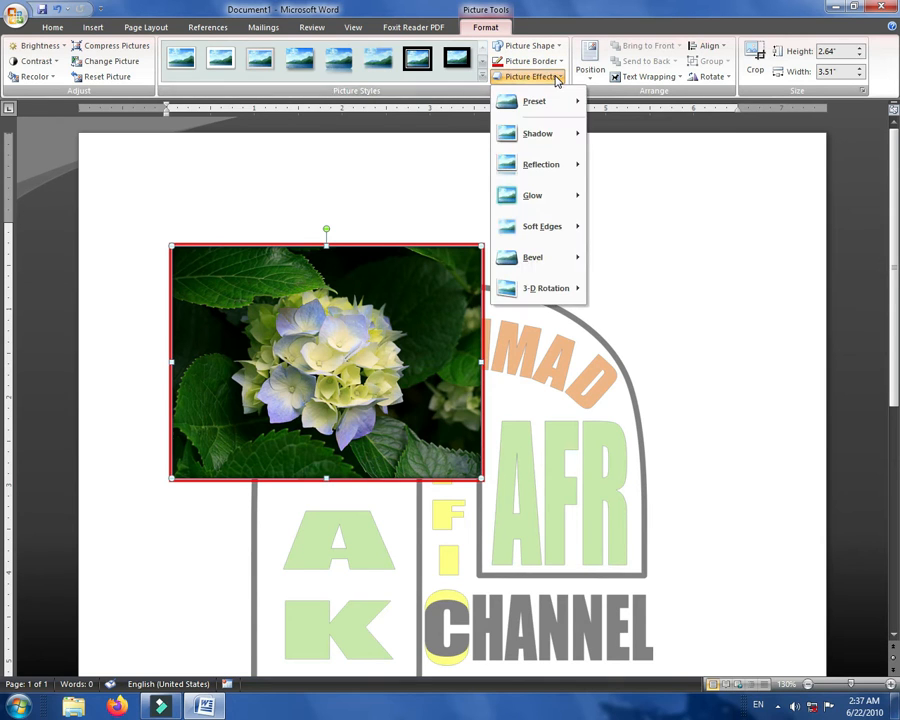
mouse_move(540, 147)
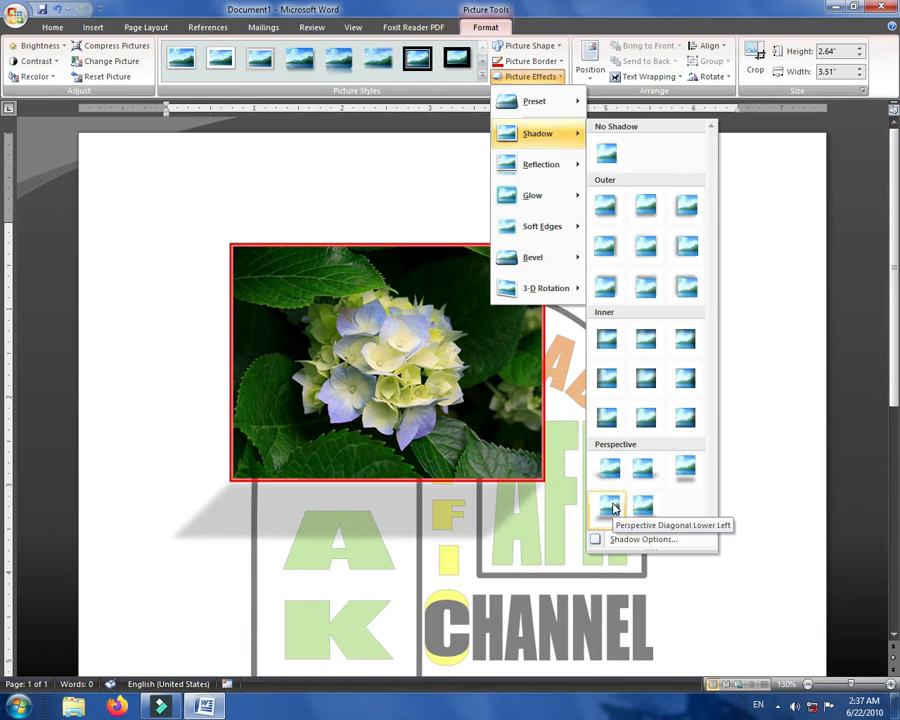
left_click(612, 508)
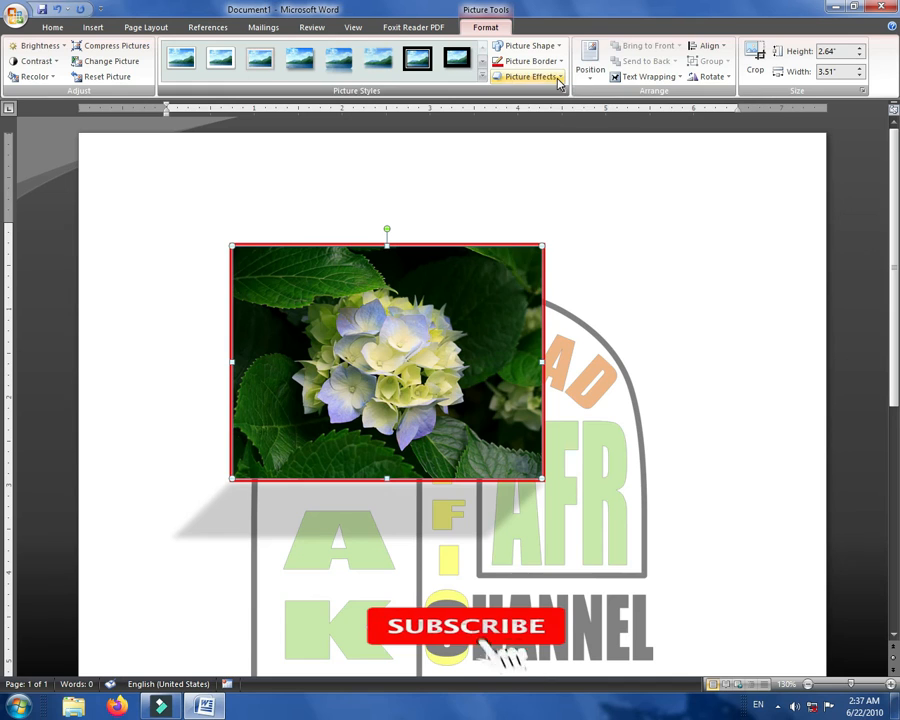
left_click(548, 77)
mouse_move(540, 165)
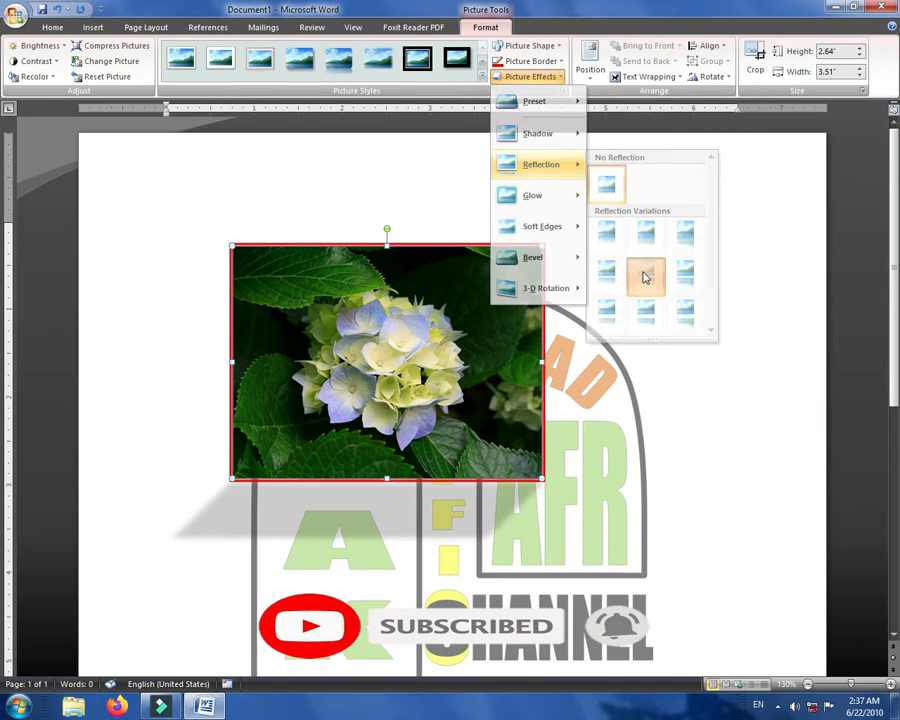
left_click(645, 276)
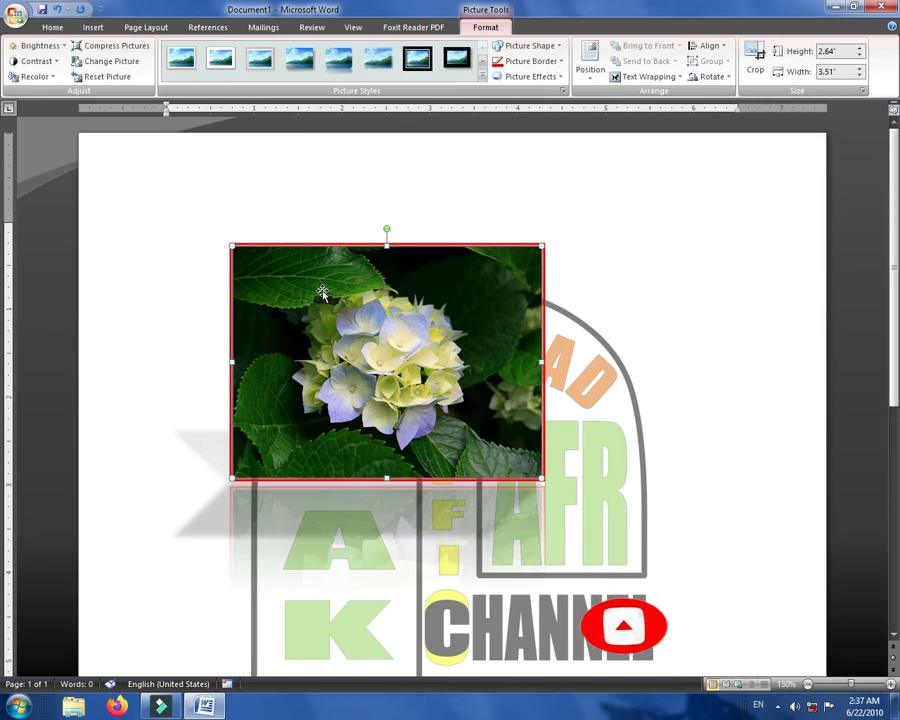
Step: Try to move the hydrangea picture freely to other spots on the page
left_click_drag(313, 252, 412, 280)
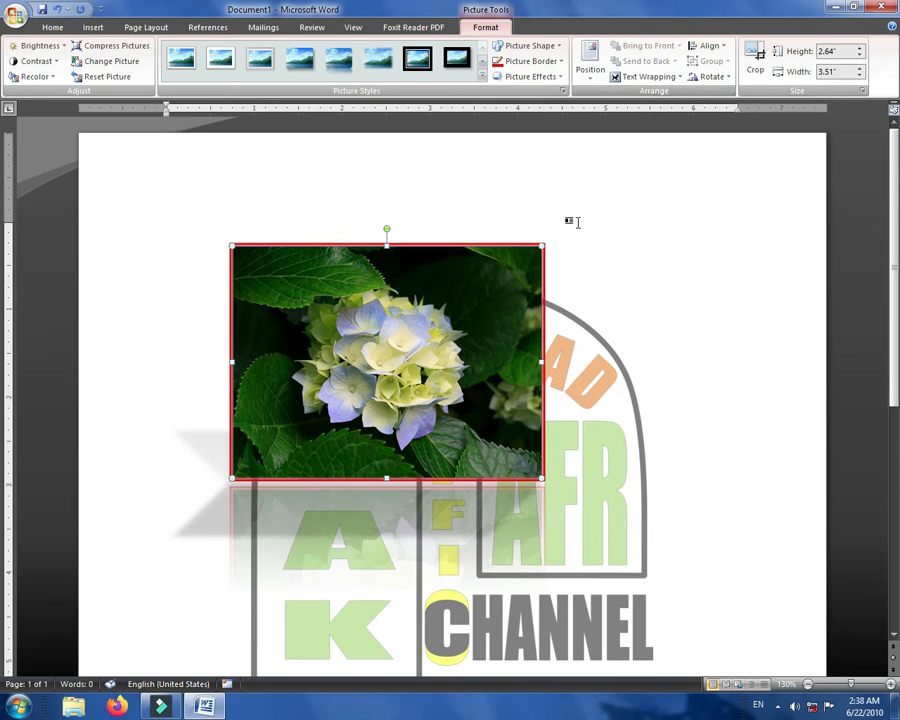
left_click_drag(414, 274, 176, 262)
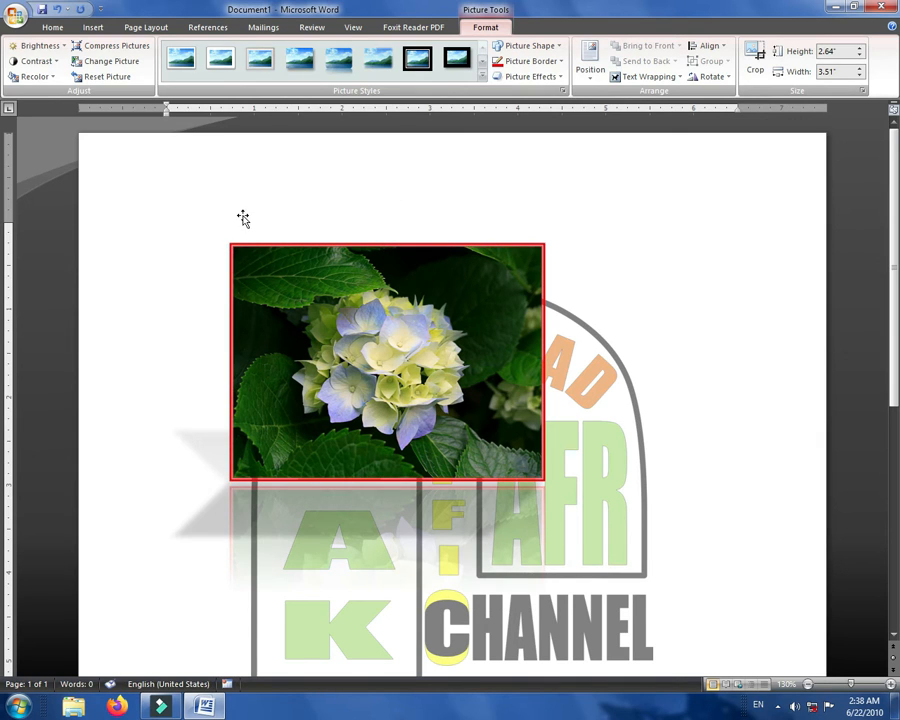
left_click(273, 288)
left_click_drag(383, 482, 640, 278)
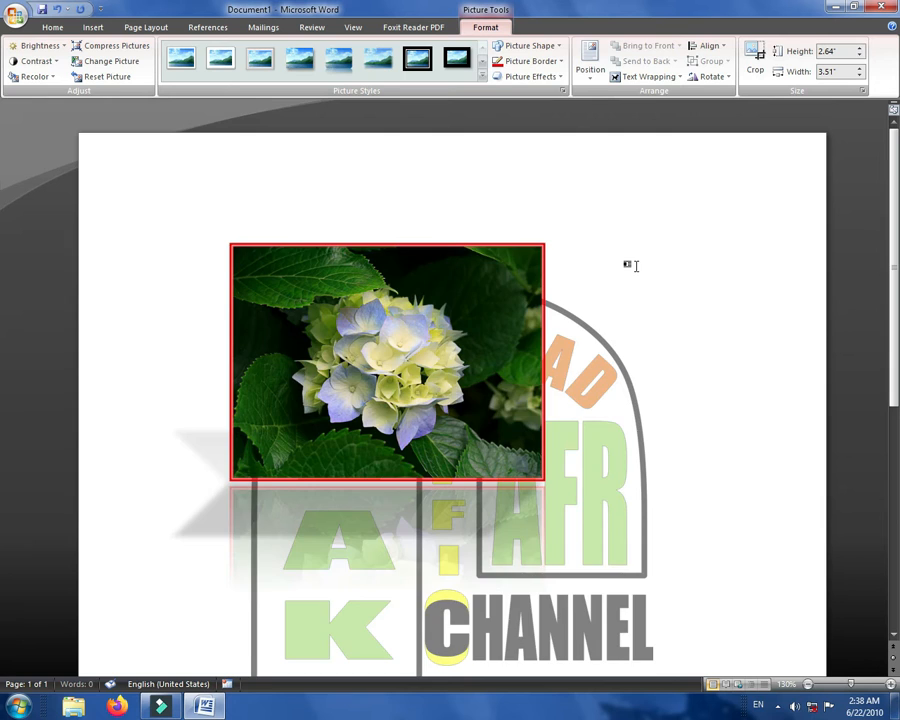
Step: Move the logo watermark in the header lower and further right on the page, and return to the document body
double_click(637, 270)
scroll(639, 272, "down", 4)
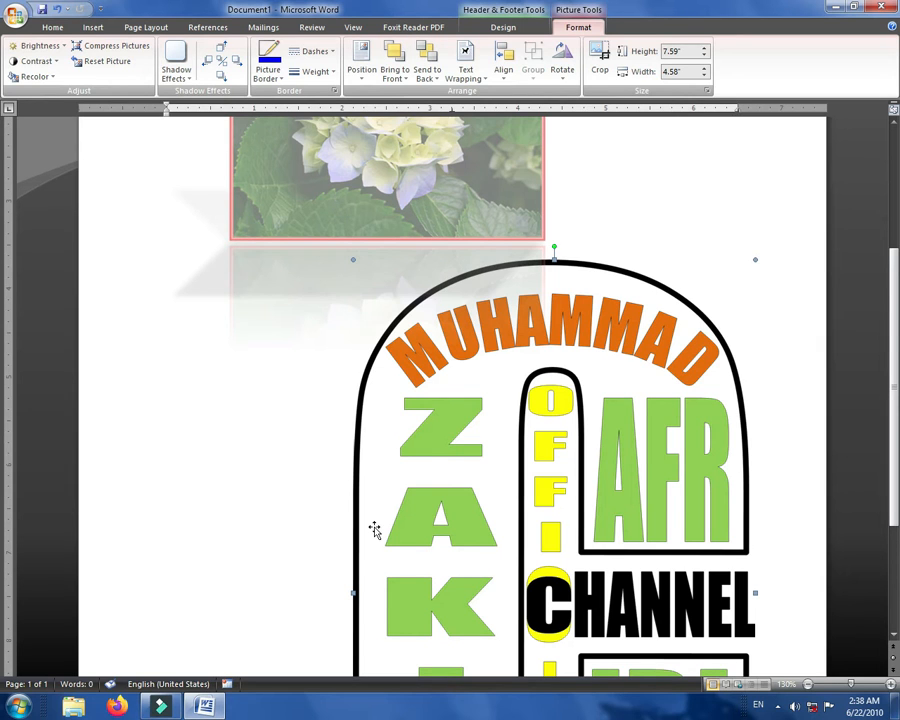
scroll(374, 530, "up", 4)
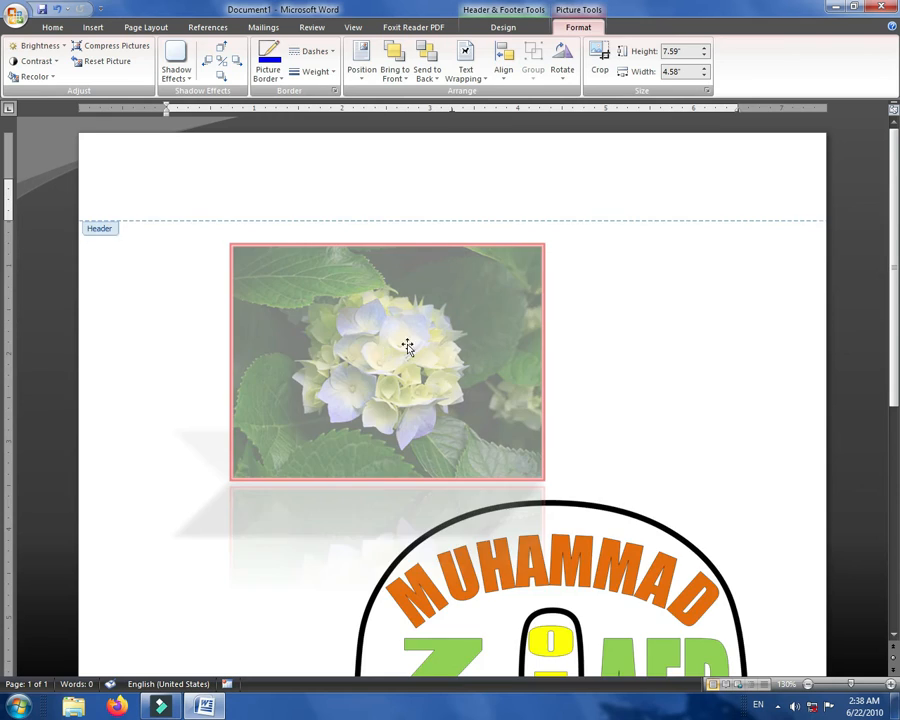
double_click(407, 346)
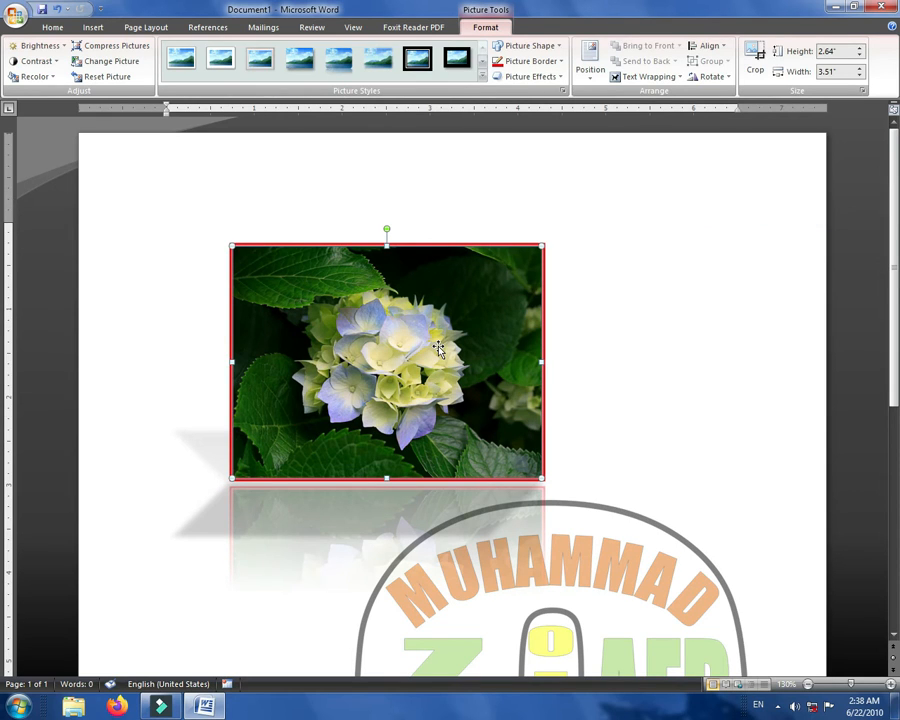
Step: Delete the hydrangea picture and start entering a sample-text formula with "=ra" in the empty document body
key("Delete")
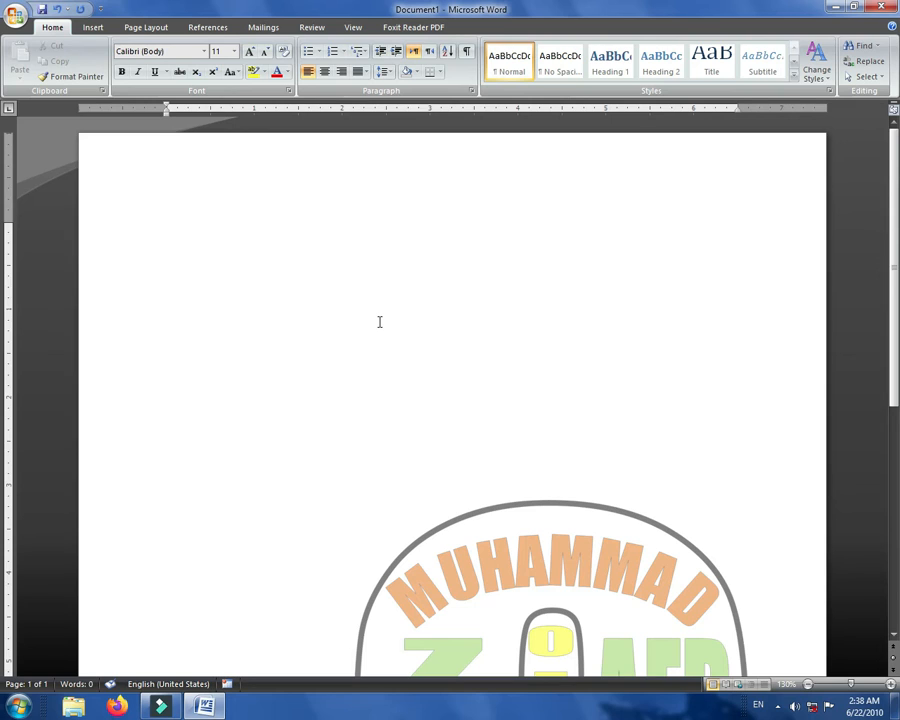
type("=ra")
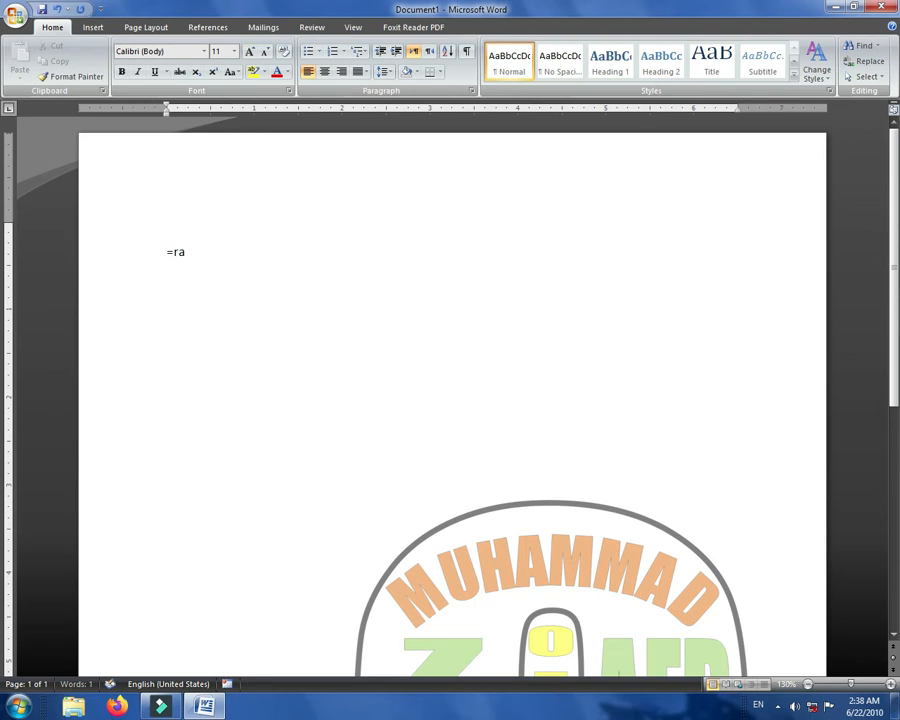
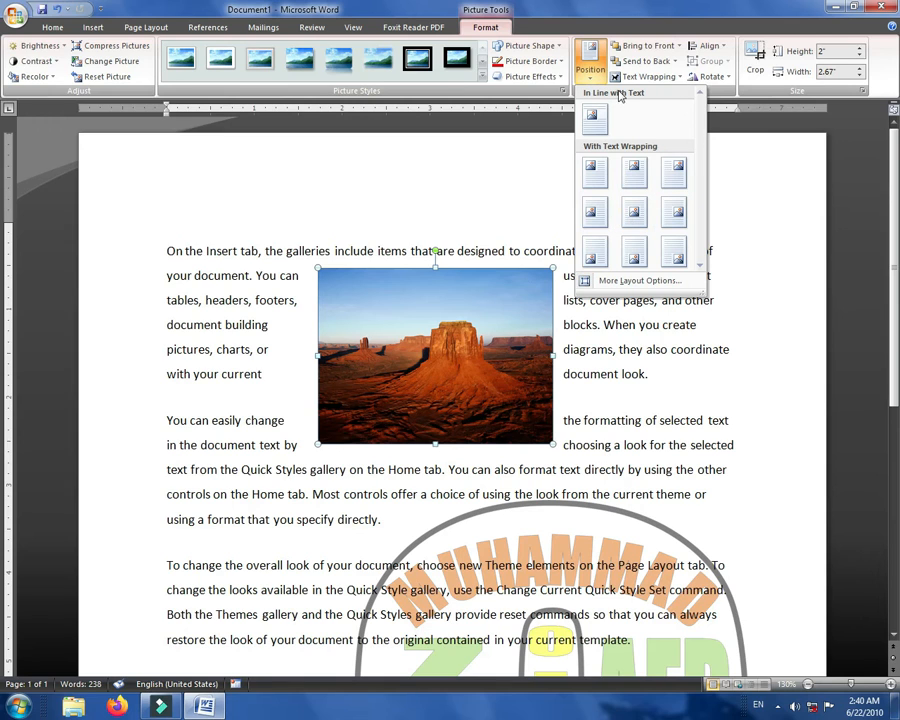
left_click(778, 194)
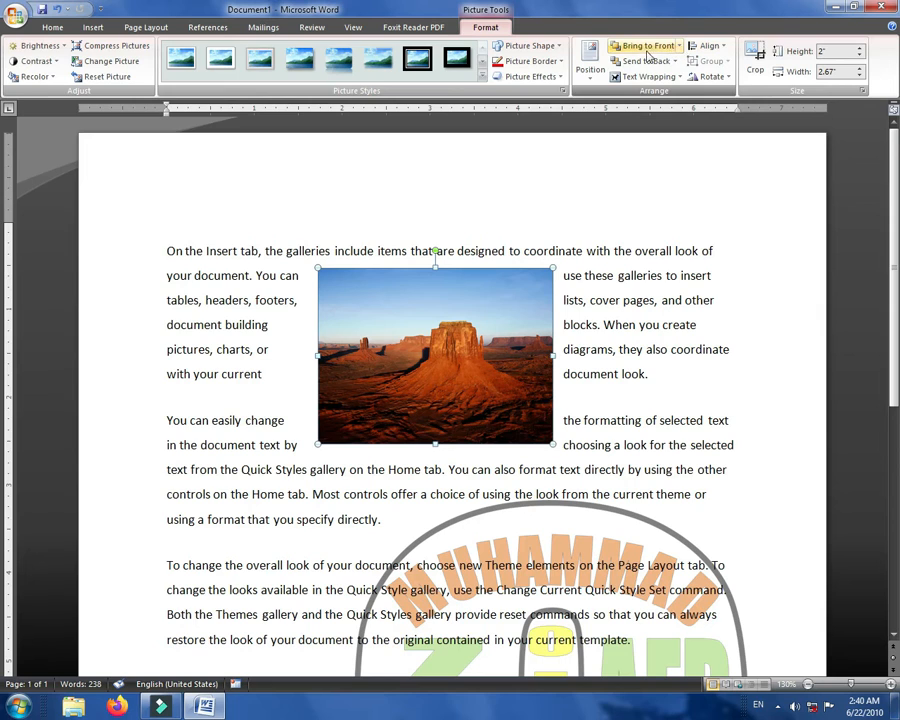
left_click(680, 46)
left_click(669, 205)
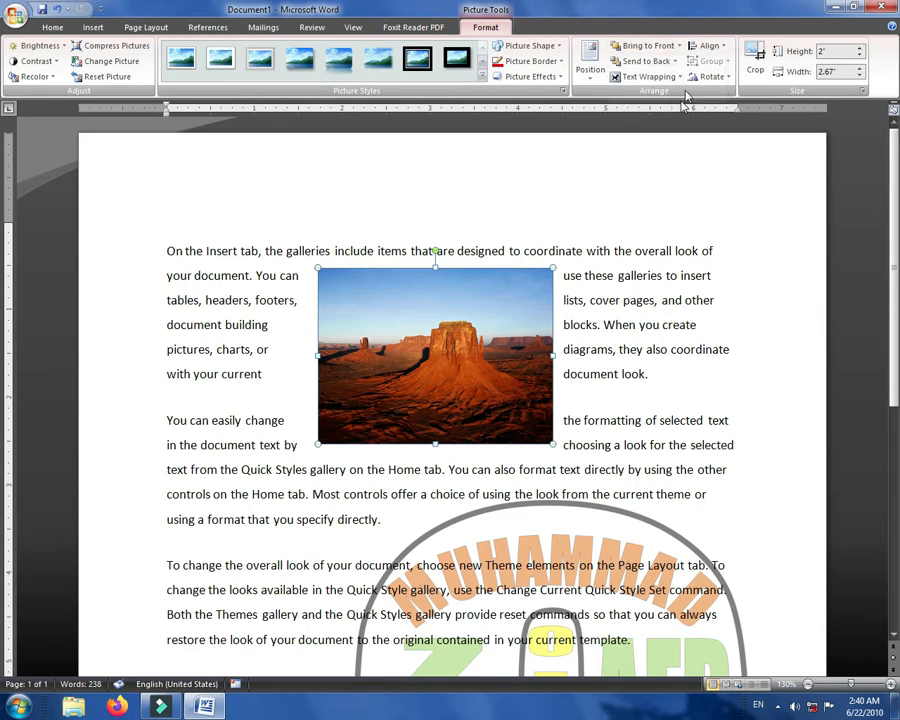
left_click(677, 64)
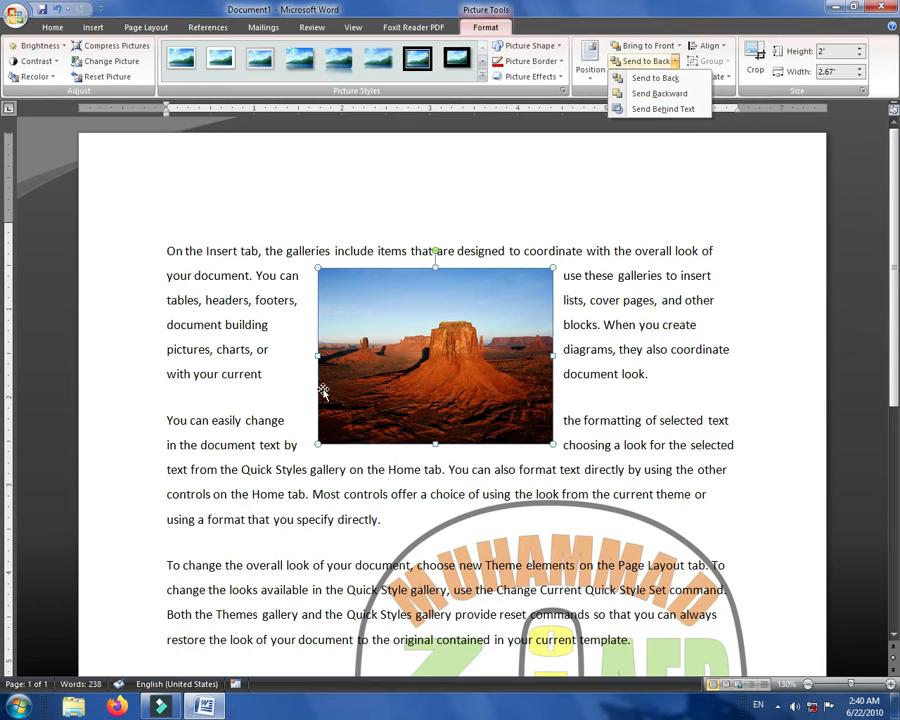
left_click(321, 354)
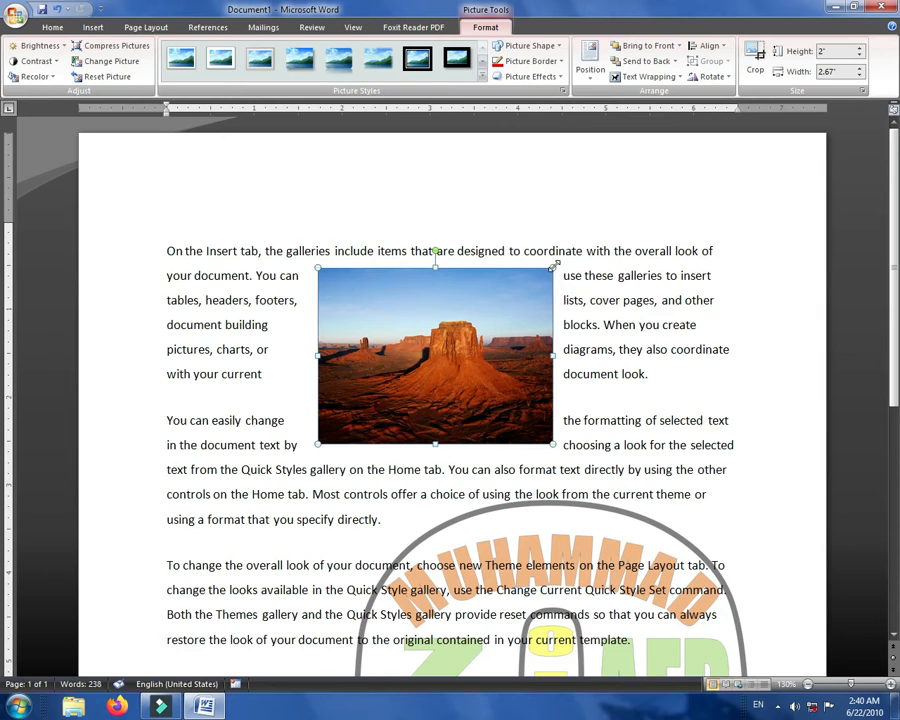
Step: Enlarge the desert picture to about 3.02" high by 4.64" wide and reposition it further left and down within the text
left_click_drag(670, 261, 671, 258)
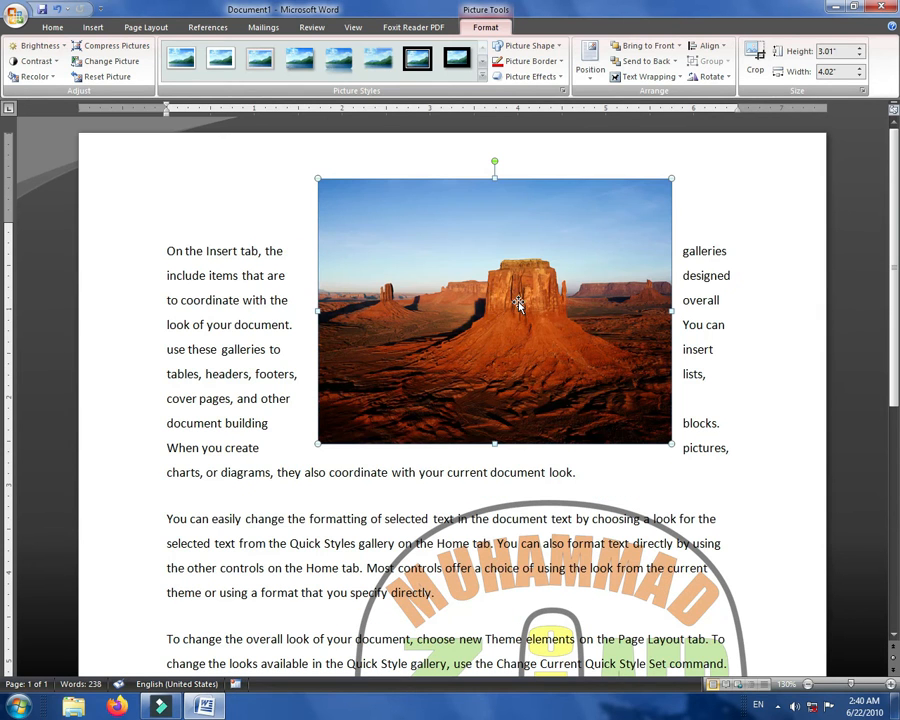
left_click_drag(447, 376, 443, 379)
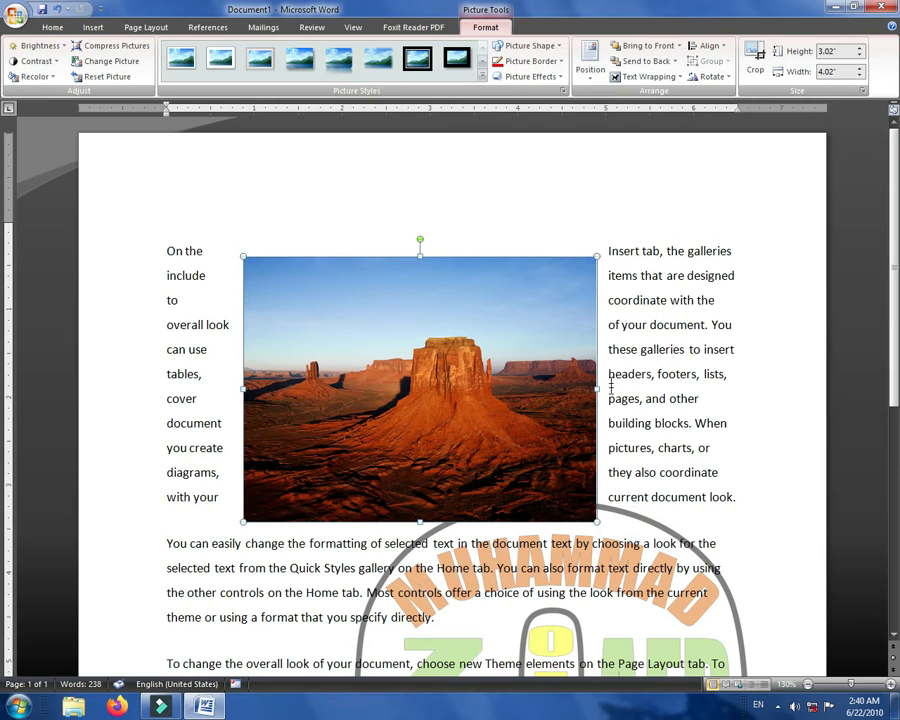
left_click_drag(650, 386, 651, 388)
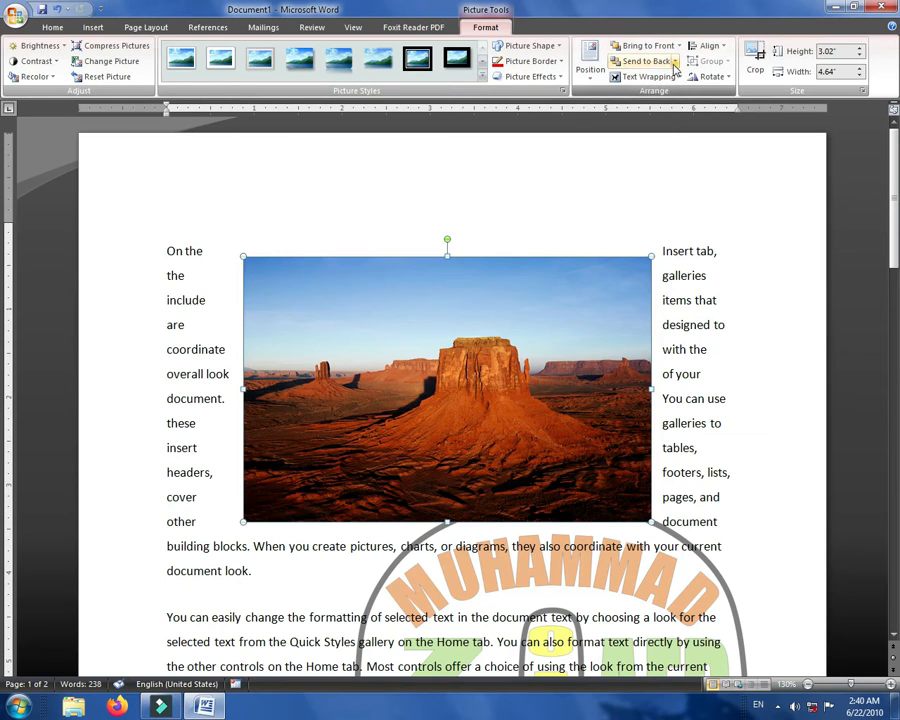
Step: Try to send the desert picture behind the text
left_click(675, 63)
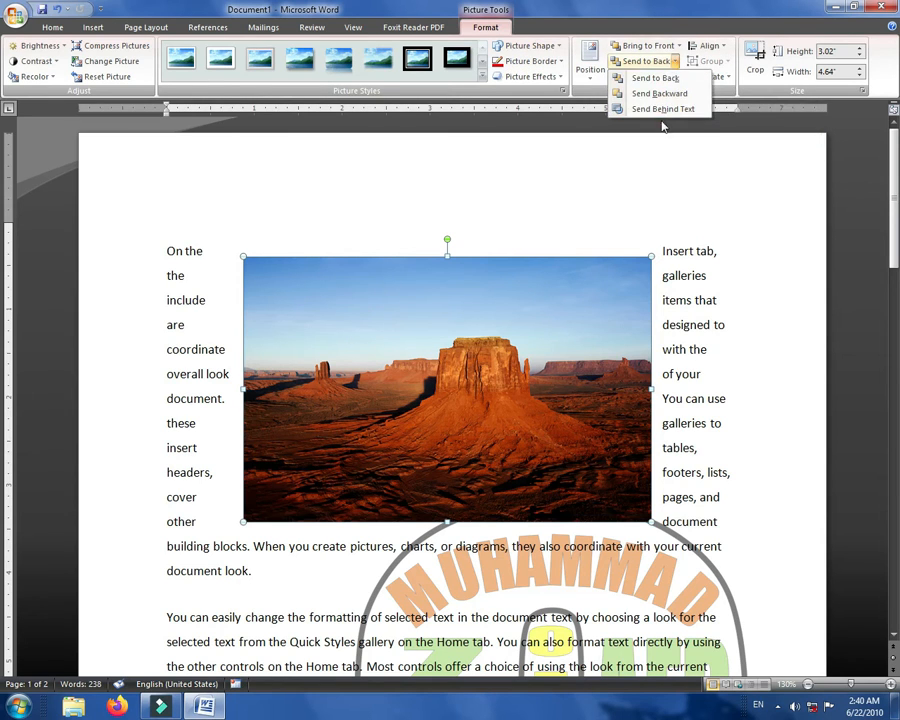
left_click(657, 110)
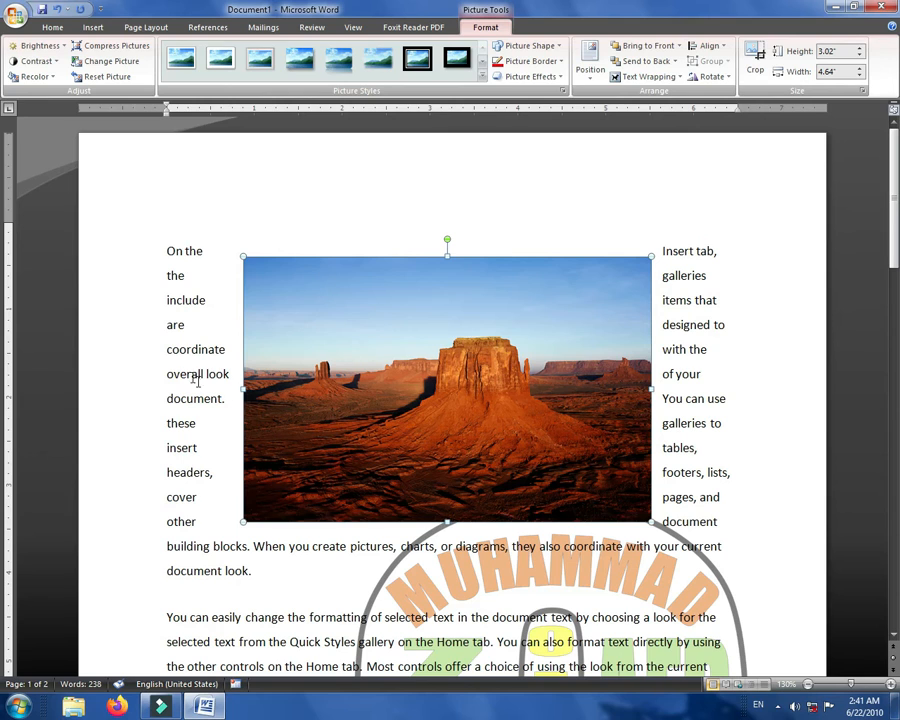
Step: Color the whole first paragraph around the picture yellow
left_click_drag(214, 249, 151, 303)
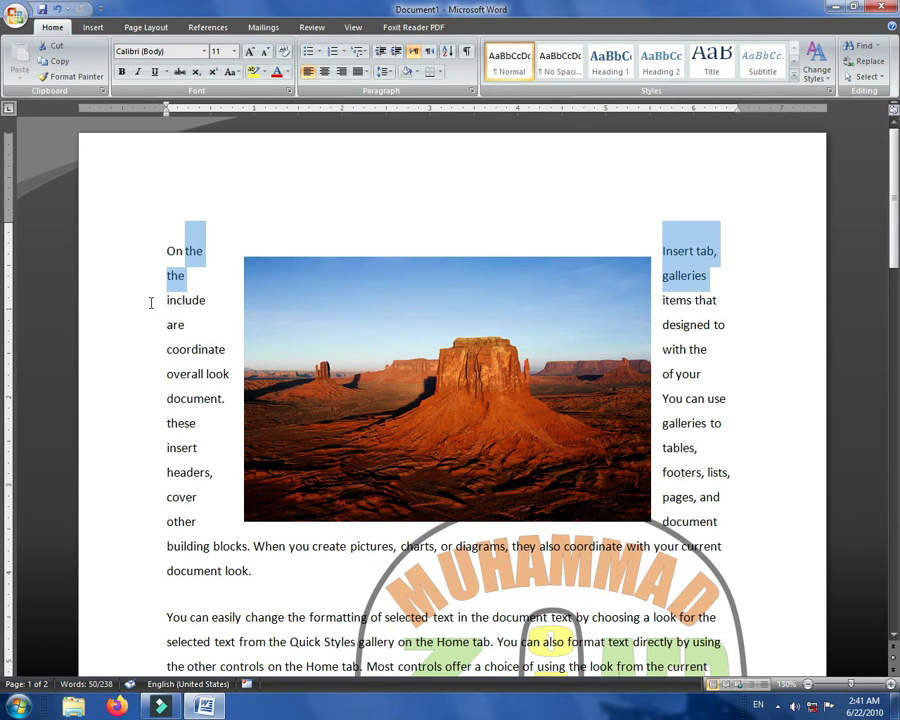
left_click(164, 248)
left_click_drag(166, 250, 752, 564)
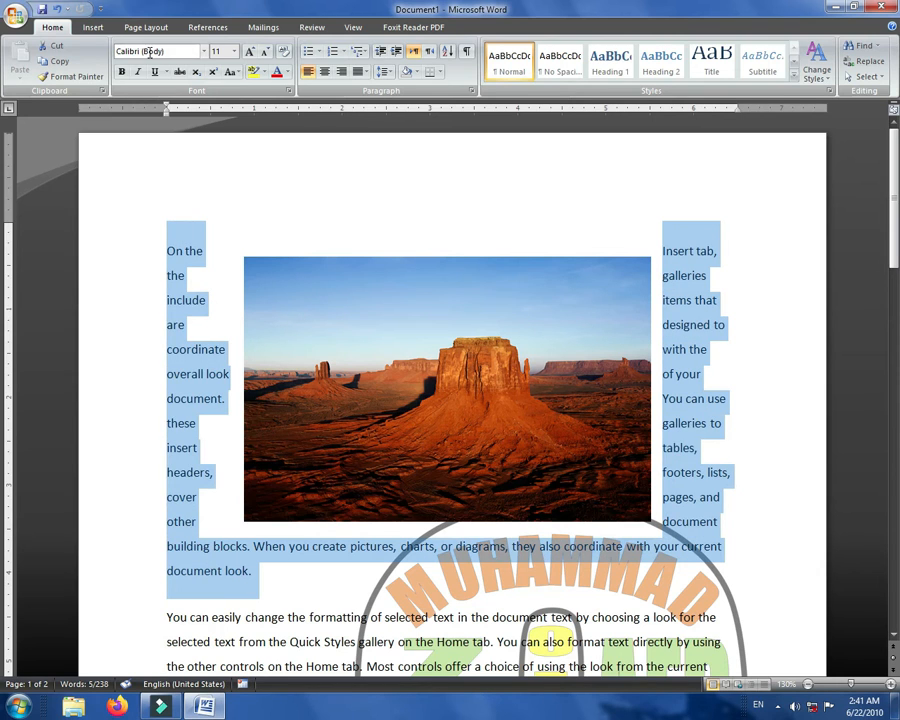
left_click(287, 73)
left_click(313, 196)
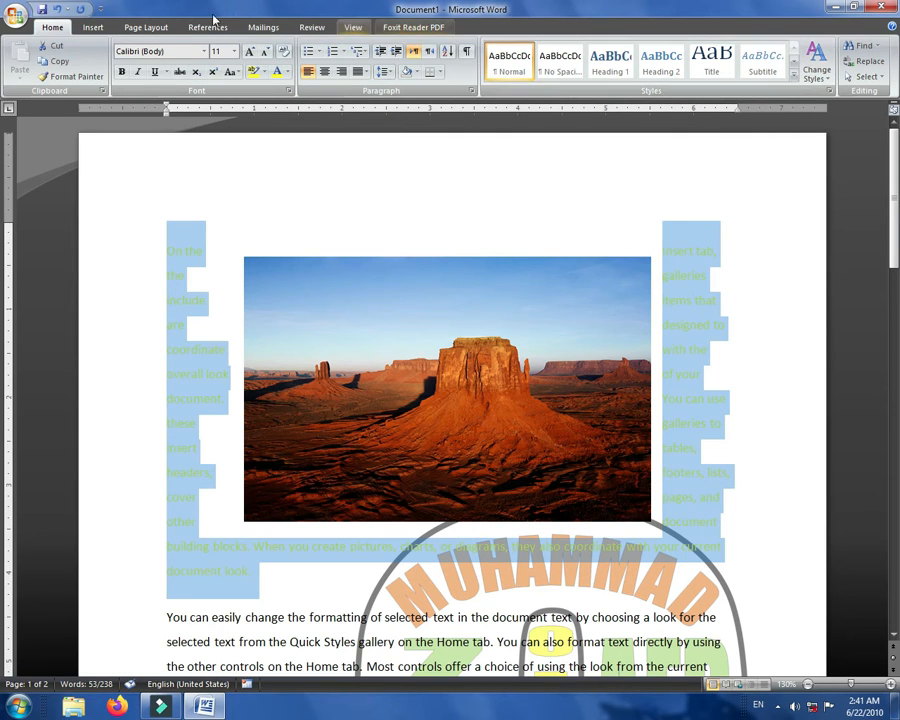
Step: Set the desert picture's text wrapping to Behind Text and enlarge it to about 3.14" high by 5.62" wide behind the opening paragraphs
left_click(92, 27)
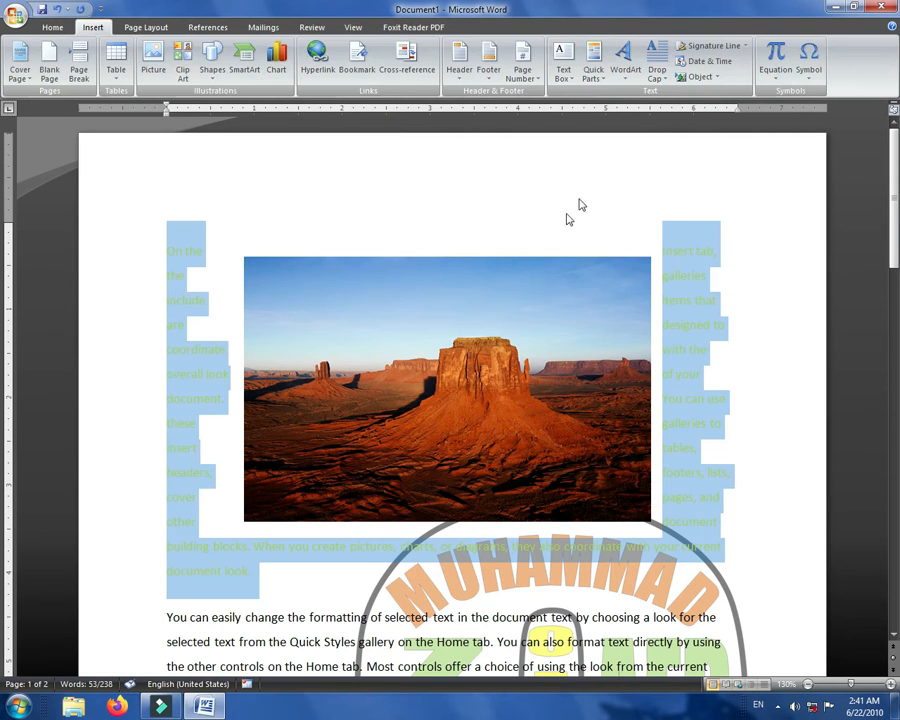
left_click(456, 362)
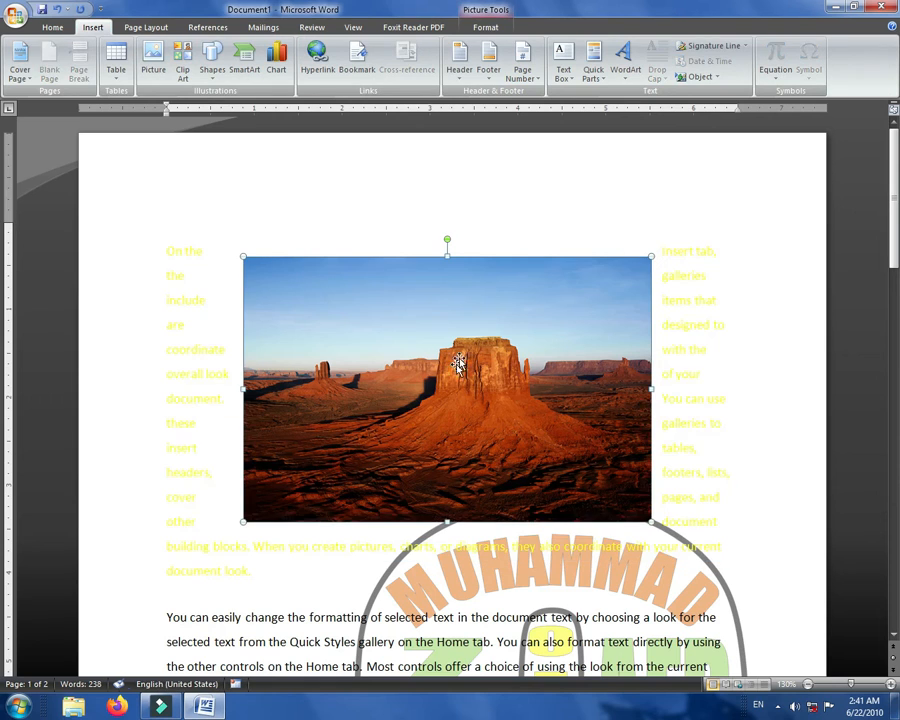
left_click(495, 20)
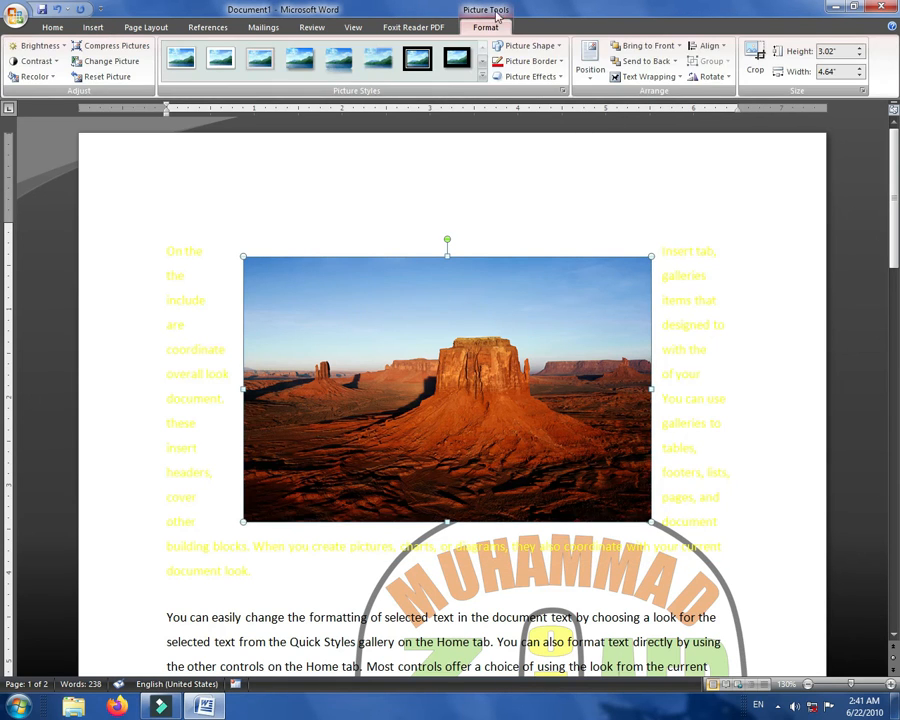
left_click(679, 77)
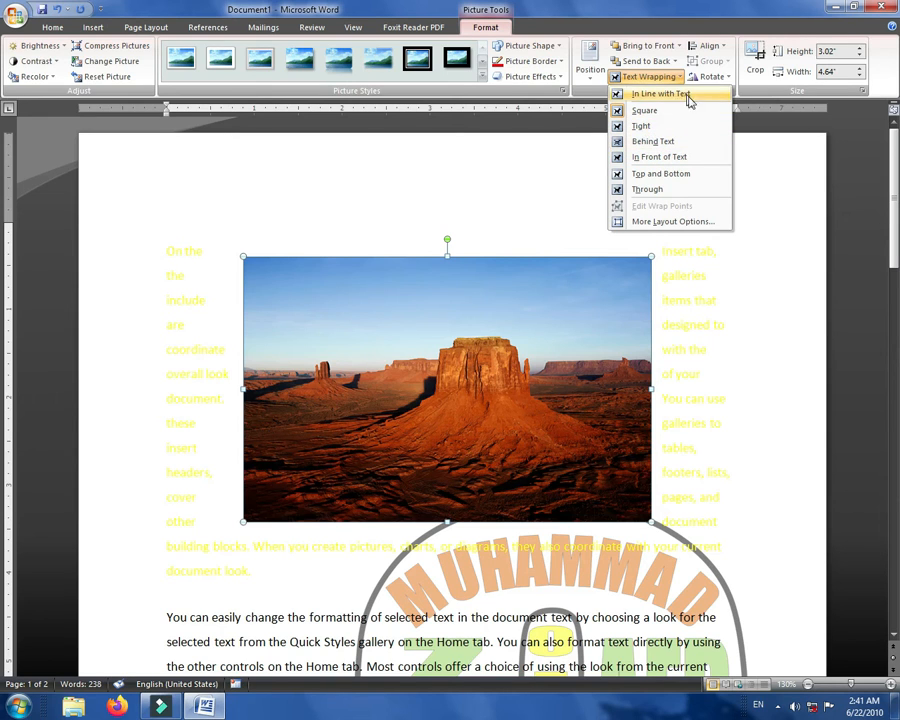
left_click(646, 143)
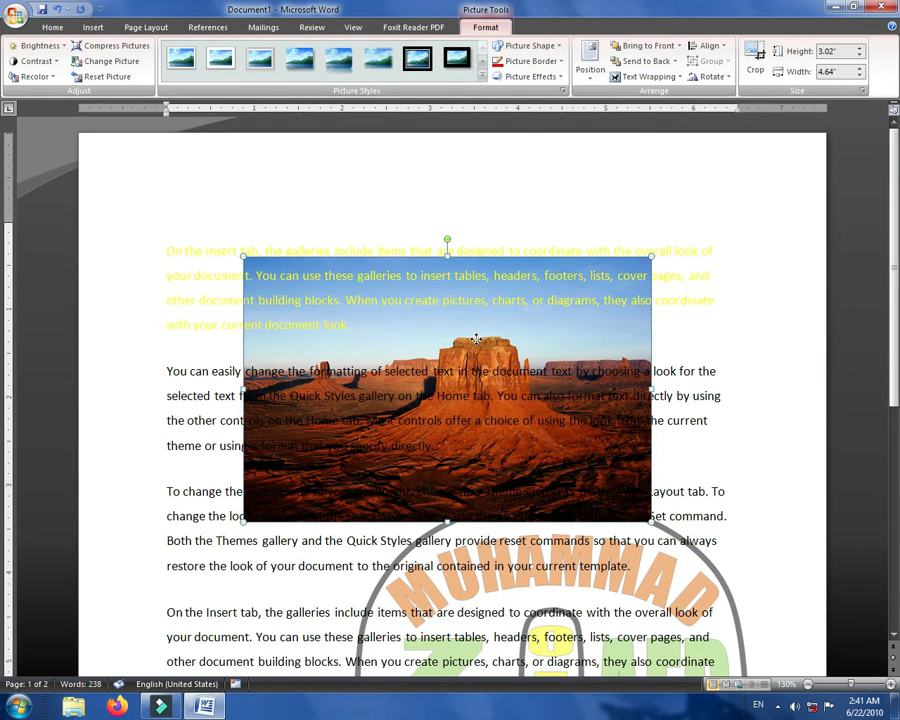
left_click_drag(477, 332, 479, 328)
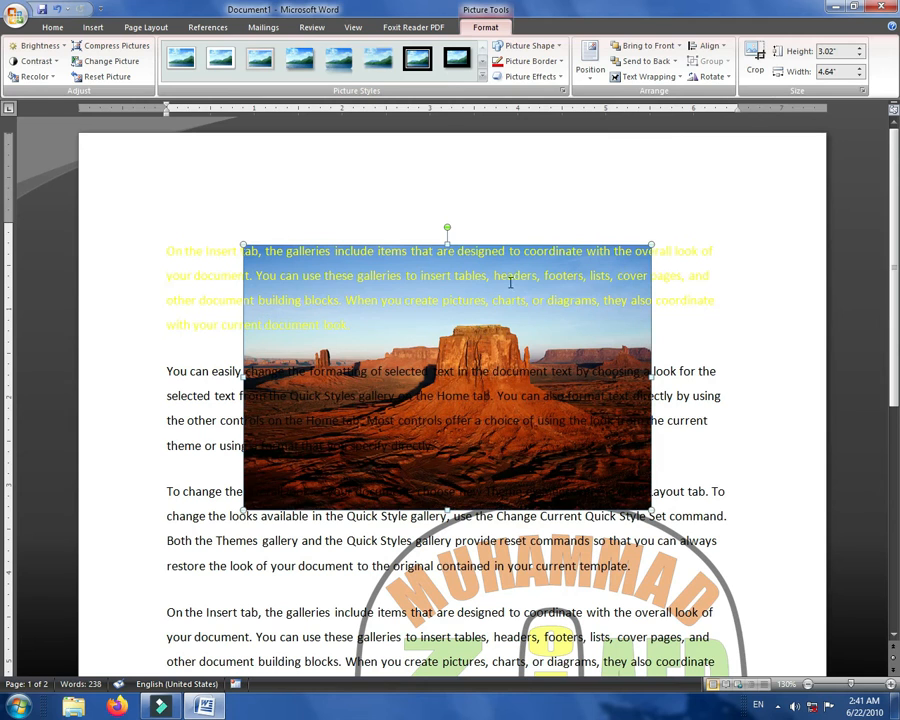
left_click_drag(656, 242, 668, 234)
Step: Color the text from the first paragraph through the second line of the third paragraph red
left_click_drag(240, 372, 683, 518)
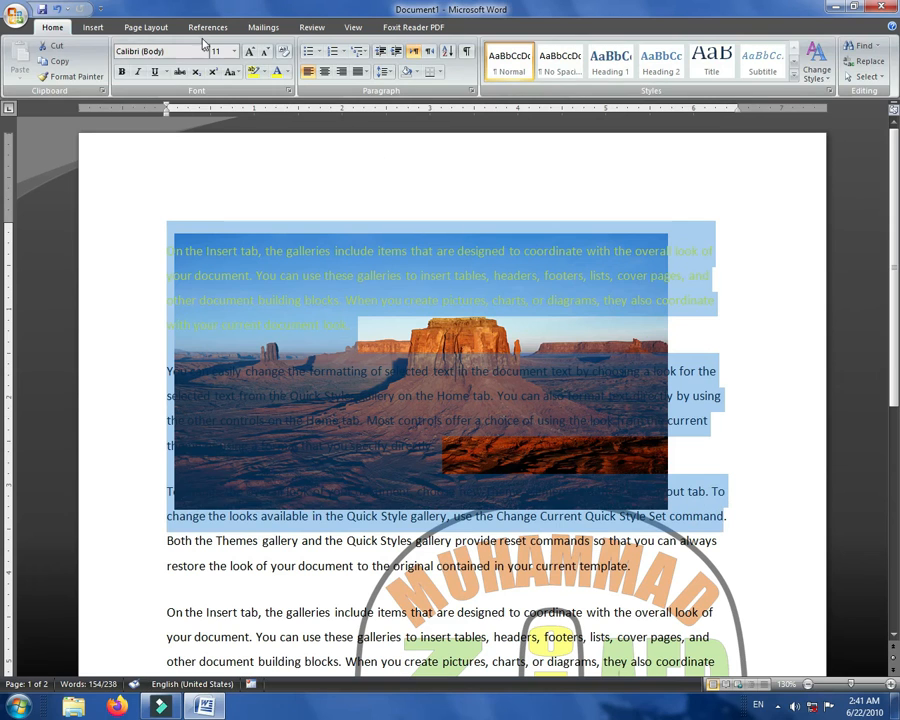
left_click(287, 74)
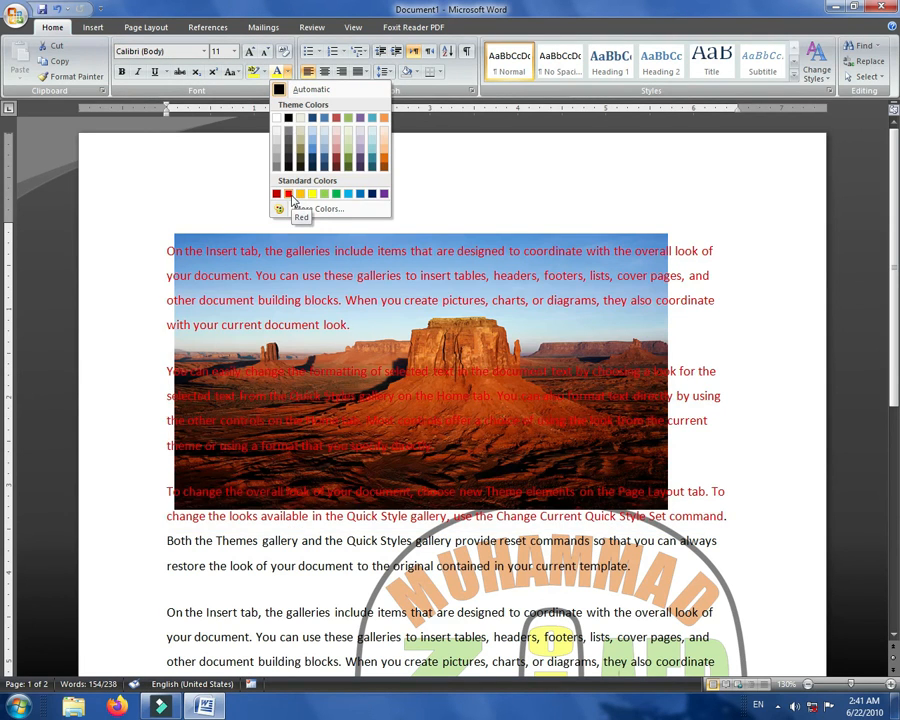
left_click(288, 195)
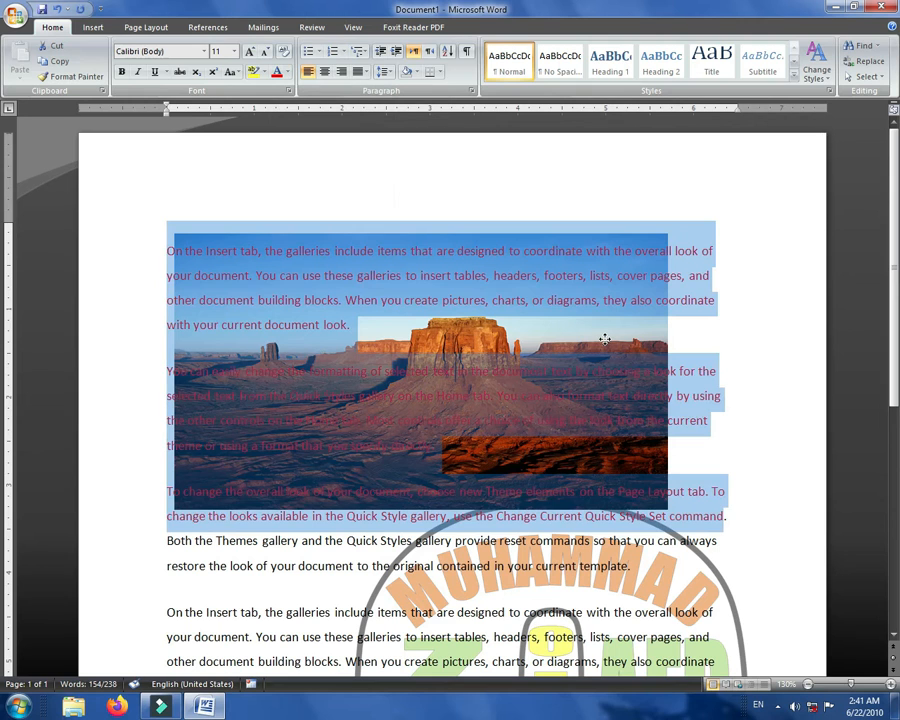
Step: Lower the desert picture's brightness to -30 %
left_click(604, 340)
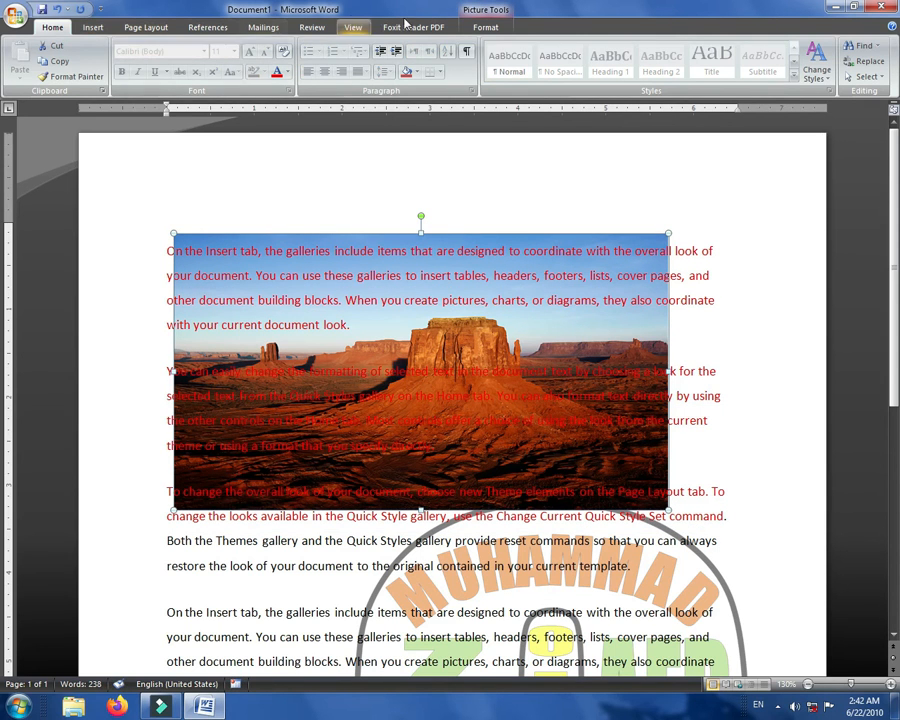
left_click(485, 27)
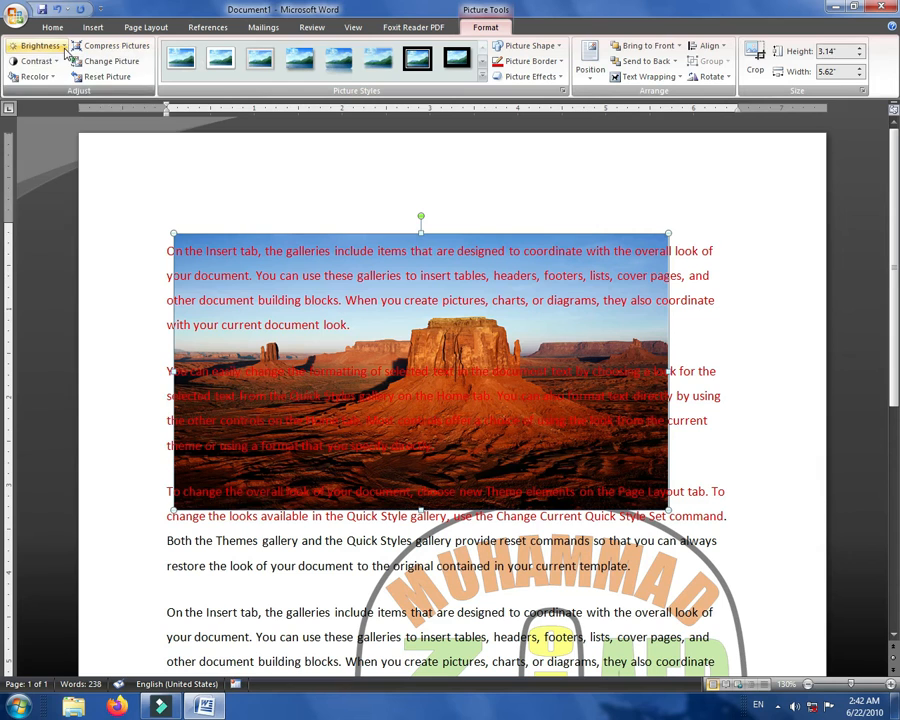
left_click(64, 50)
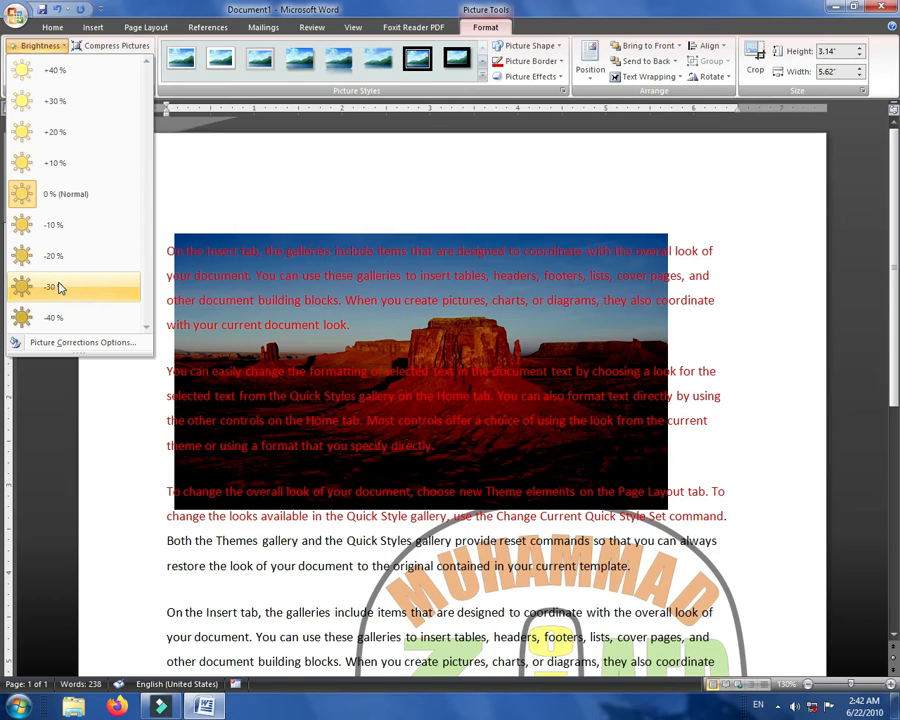
left_click(59, 288)
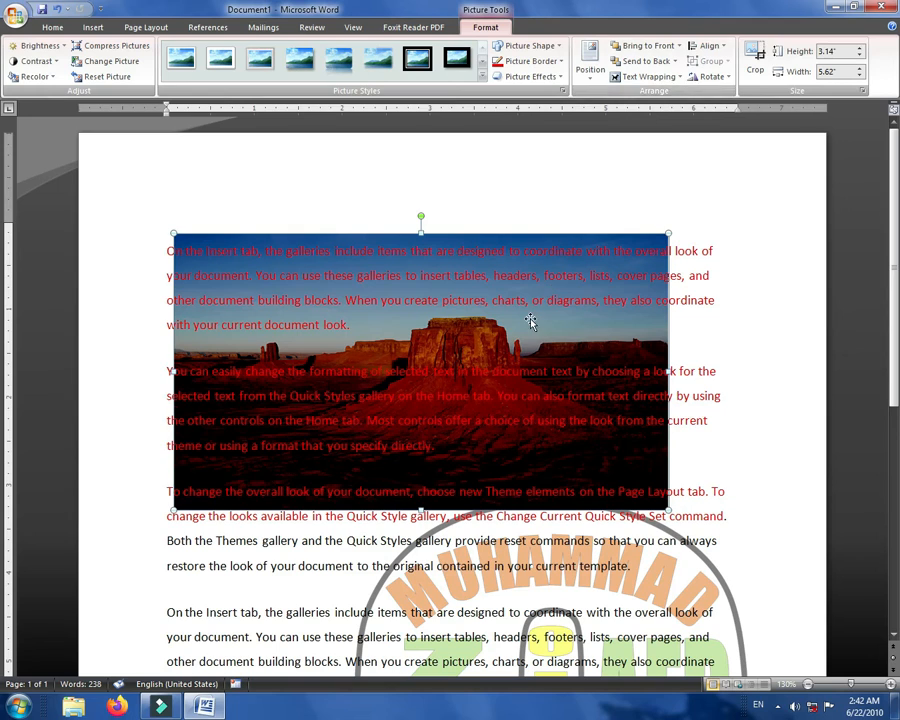
Step: Set the picture's text wrapping to Through and narrow it to about 2.77" wide, placed right of center in the text
left_click(679, 78)
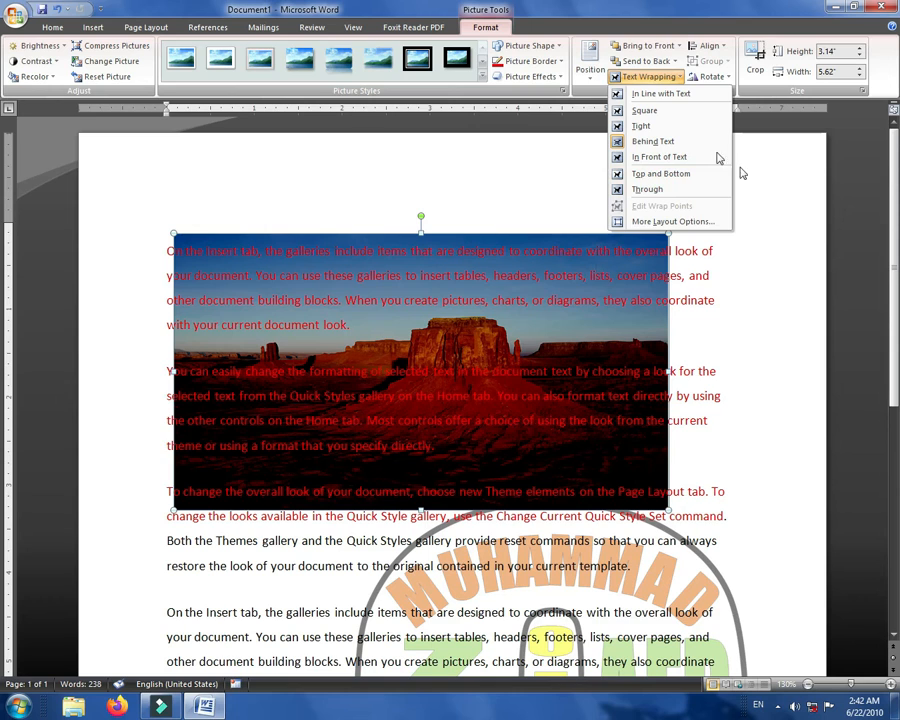
left_click(633, 192)
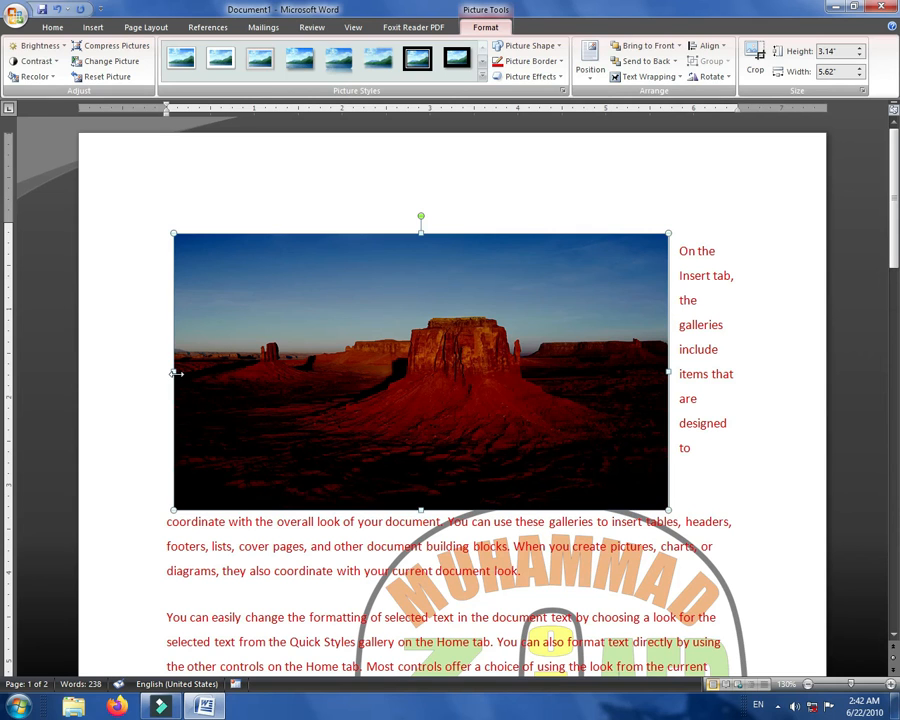
left_click_drag(174, 371, 425, 371)
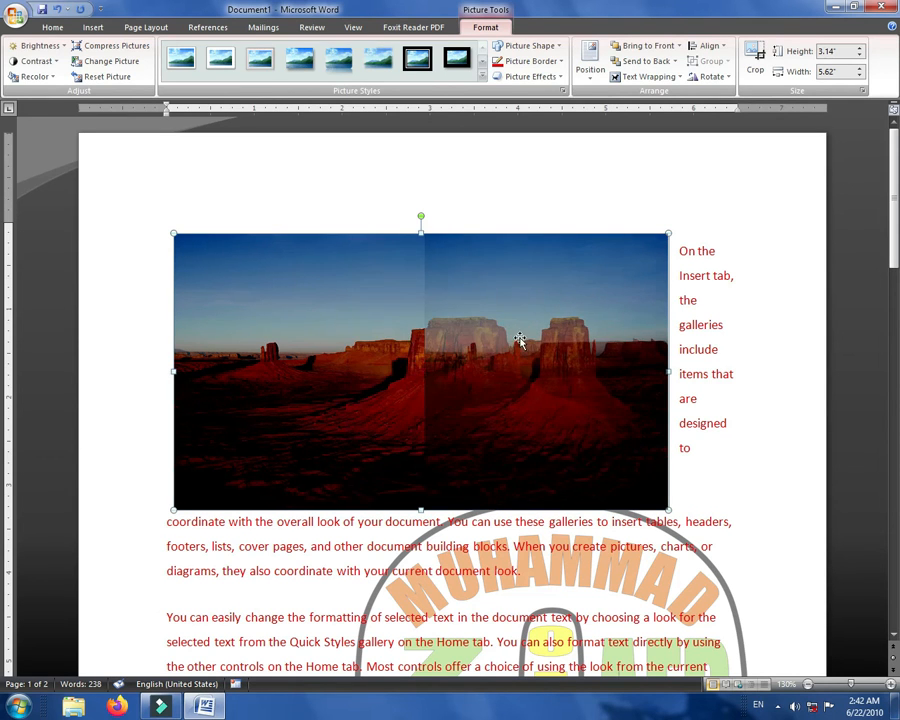
left_click_drag(526, 322, 502, 326)
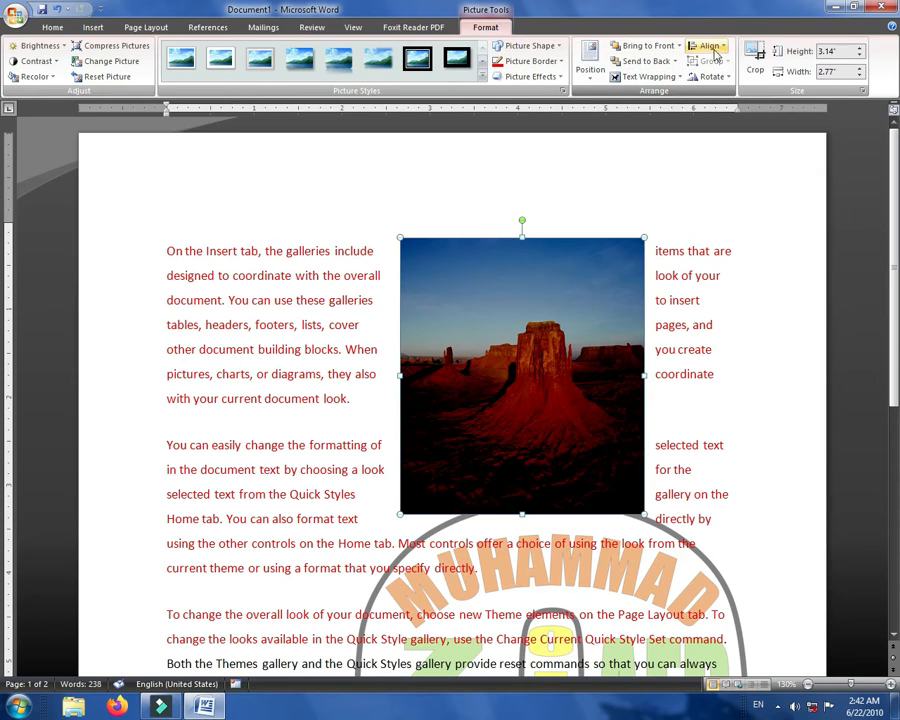
Step: Try the Align Center and Align Right alignments on the picture
left_click(679, 46)
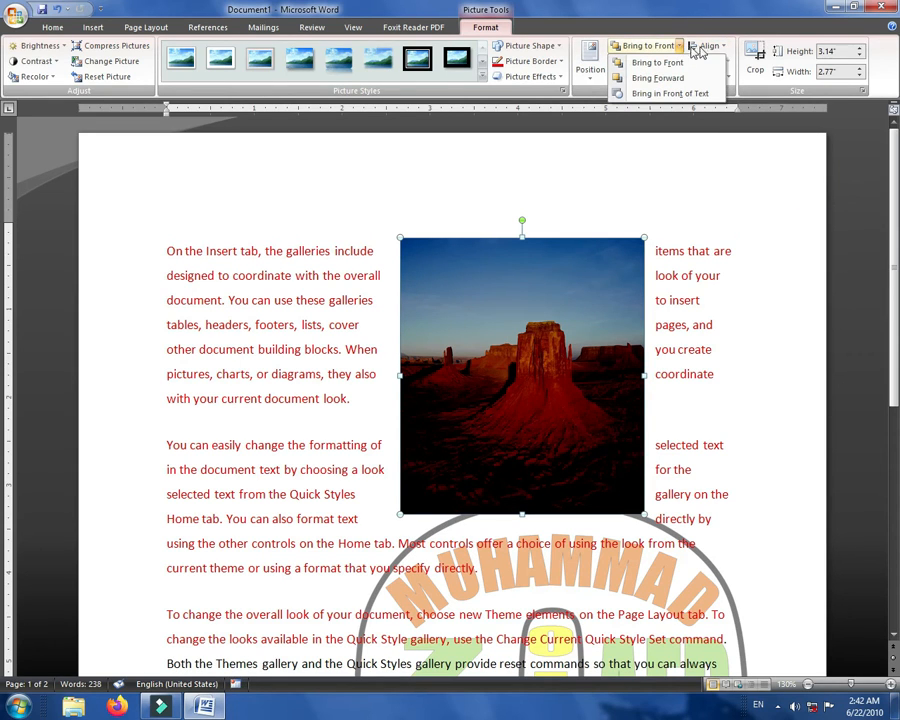
left_click(710, 46)
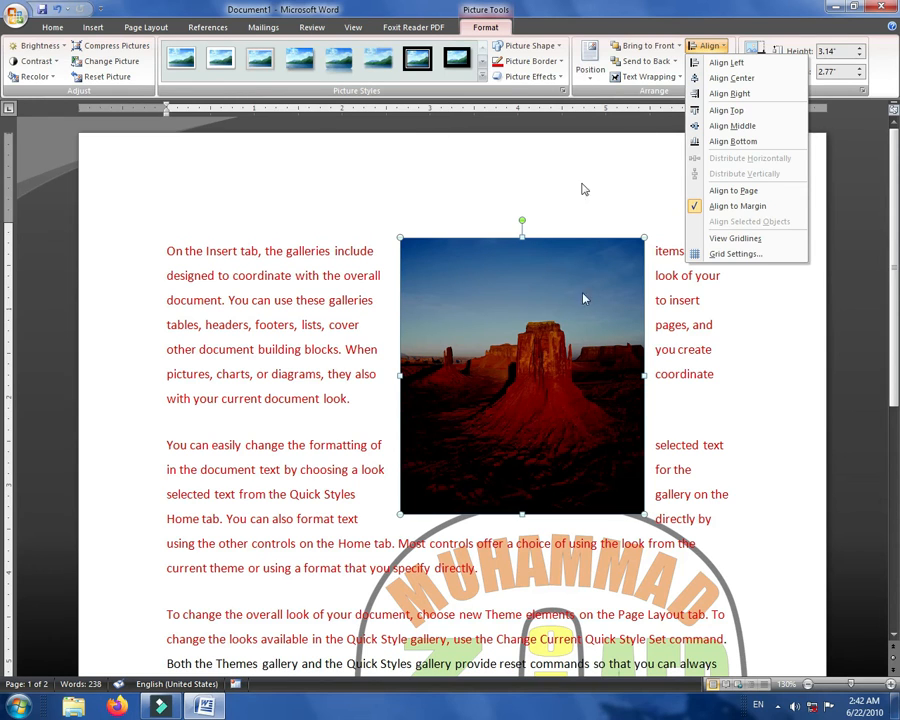
left_click(733, 79)
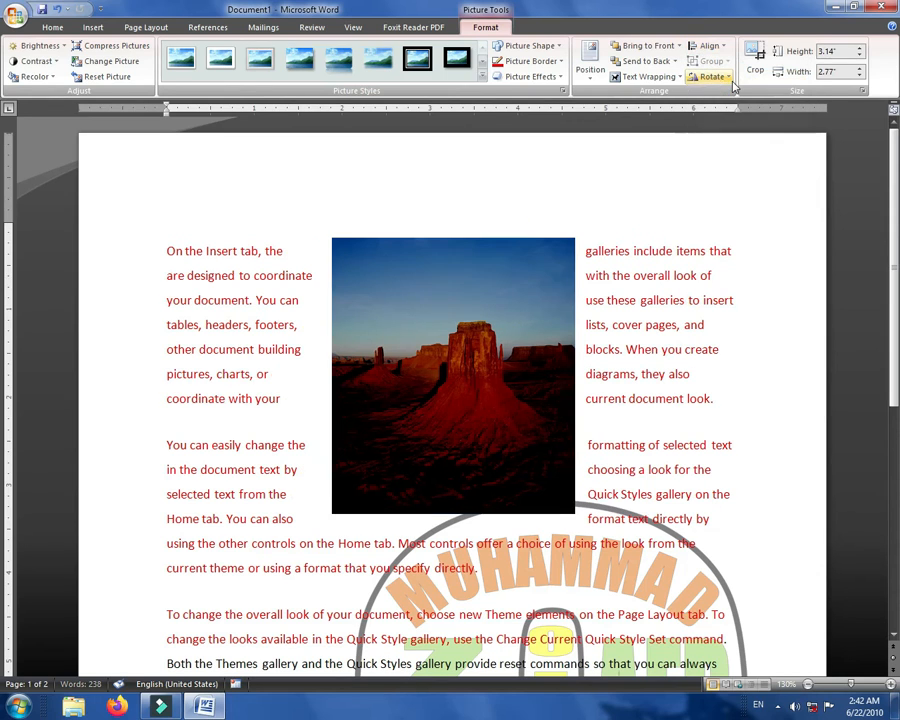
left_click(718, 50)
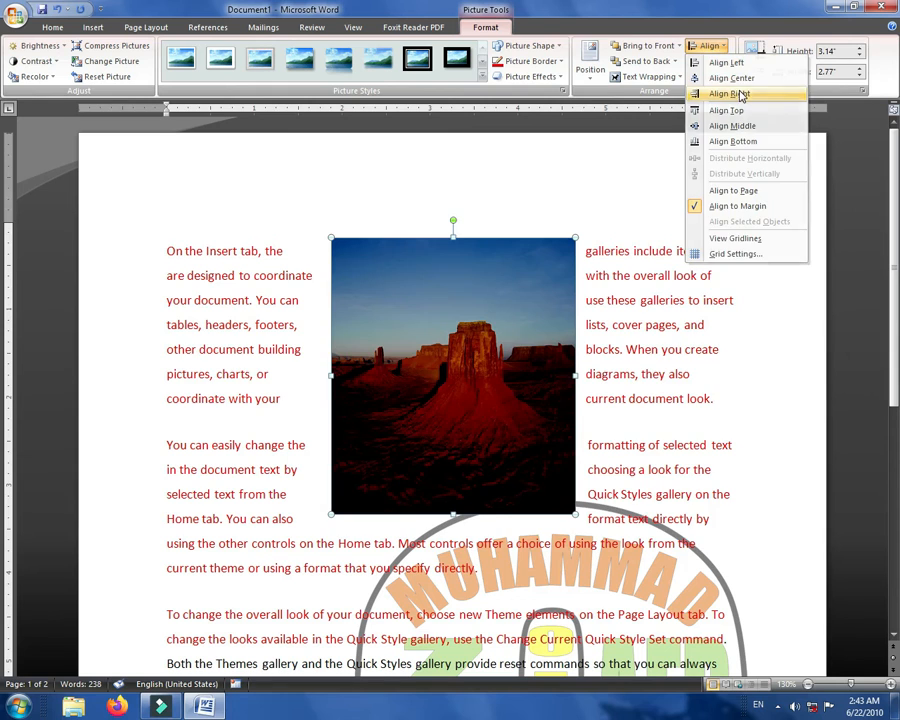
left_click(741, 95)
Step: Align the picture to the left margin and show the drawing gridlines on the page
left_click(710, 46)
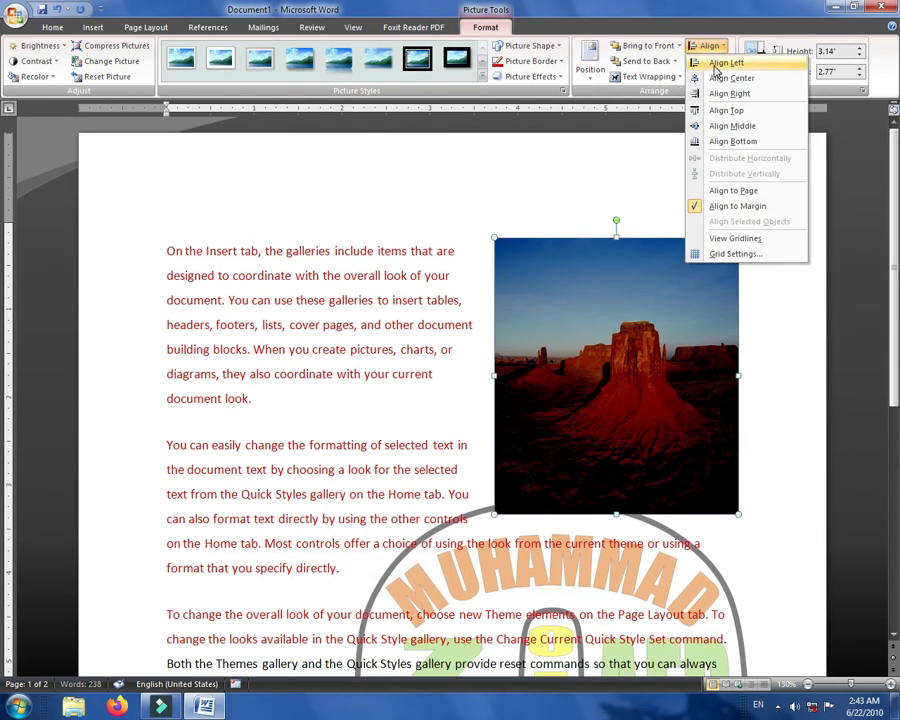
left_click(716, 63)
left_click(708, 46)
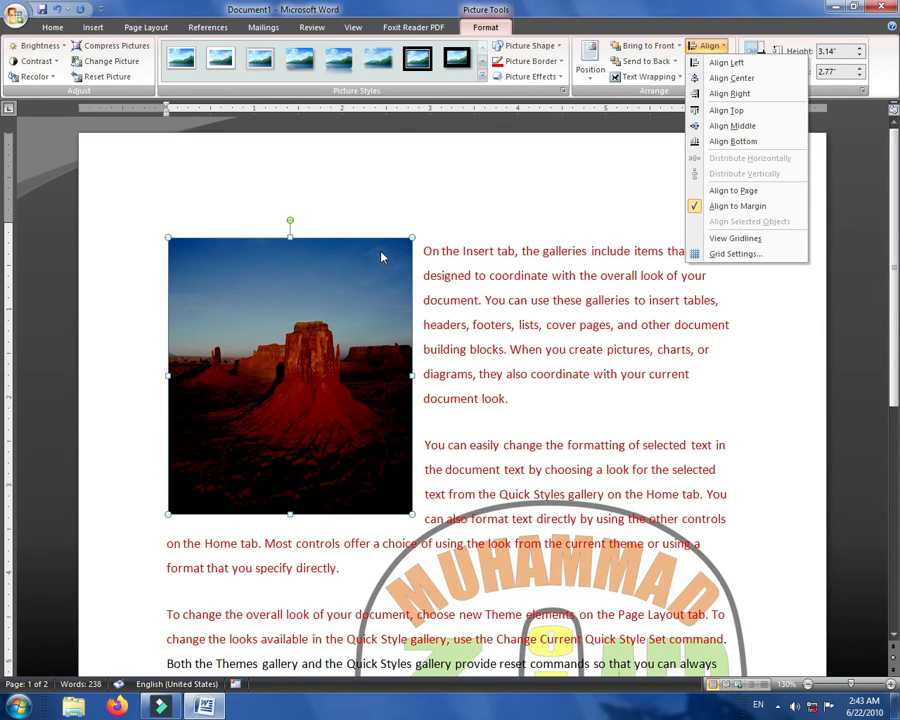
left_click(720, 240)
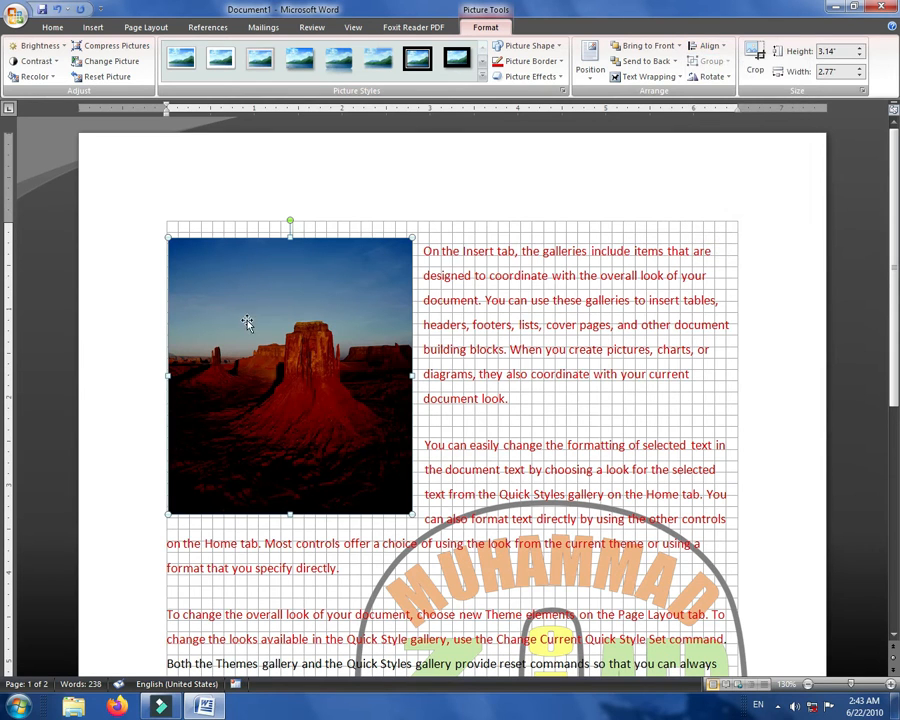
Step: Move the desert picture off the left margin along the gridlines and shorten it to about 2.62" high
left_click_drag(358, 312, 391, 317)
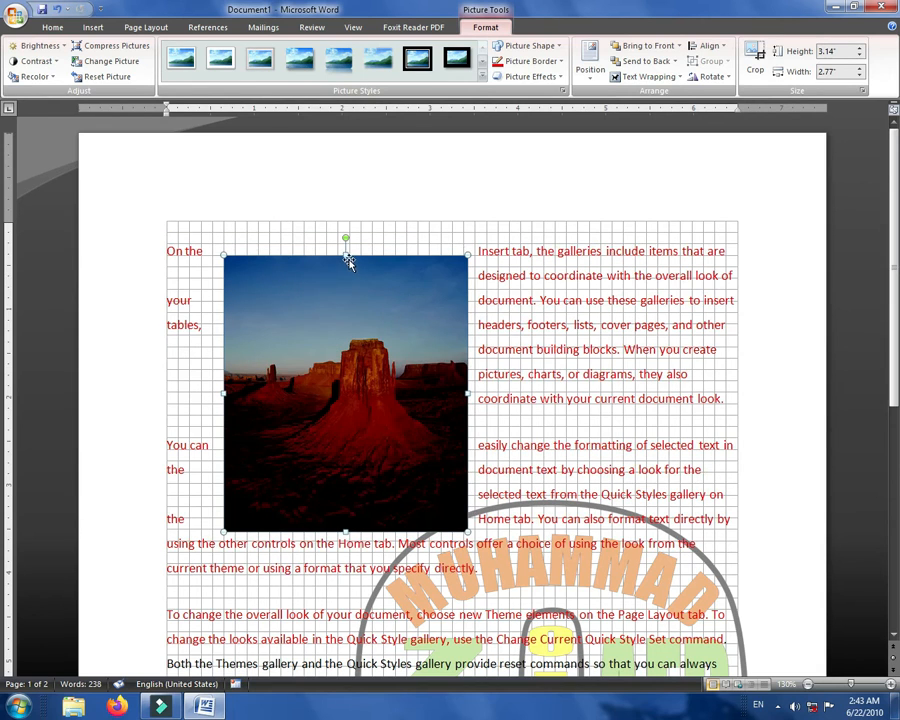
left_click_drag(352, 295, 352, 300)
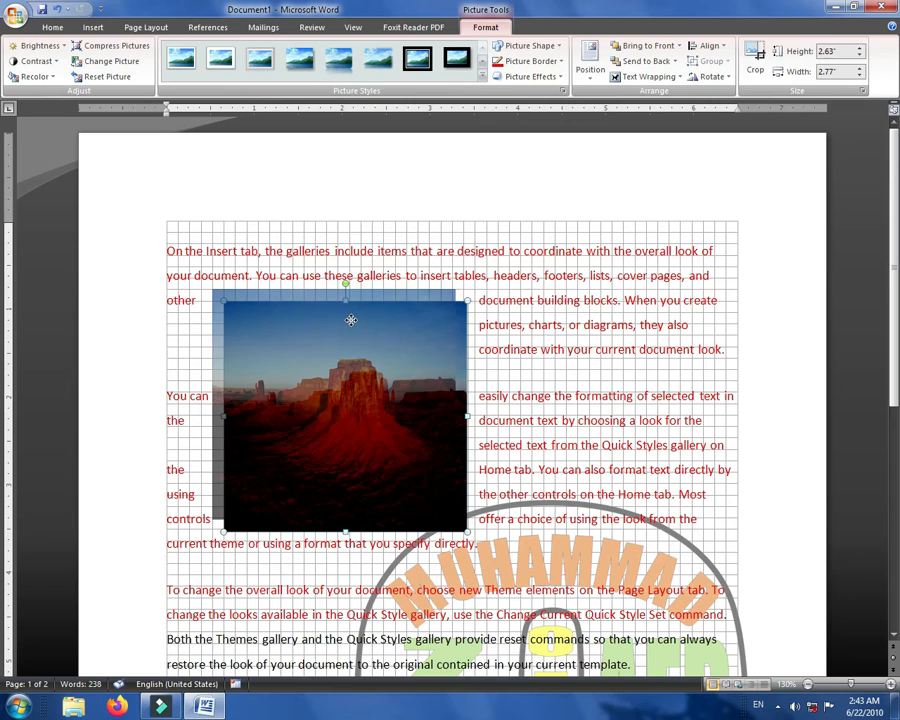
left_click_drag(351, 319, 350, 320)
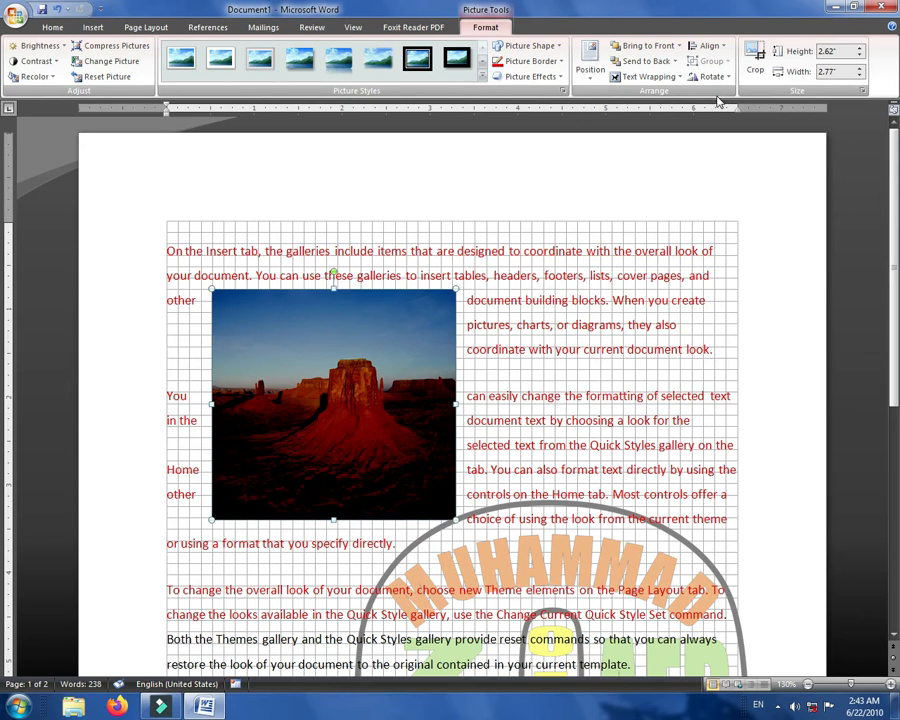
Step: Set the drawing grid's horizontal spacing to 1.13"
left_click(724, 52)
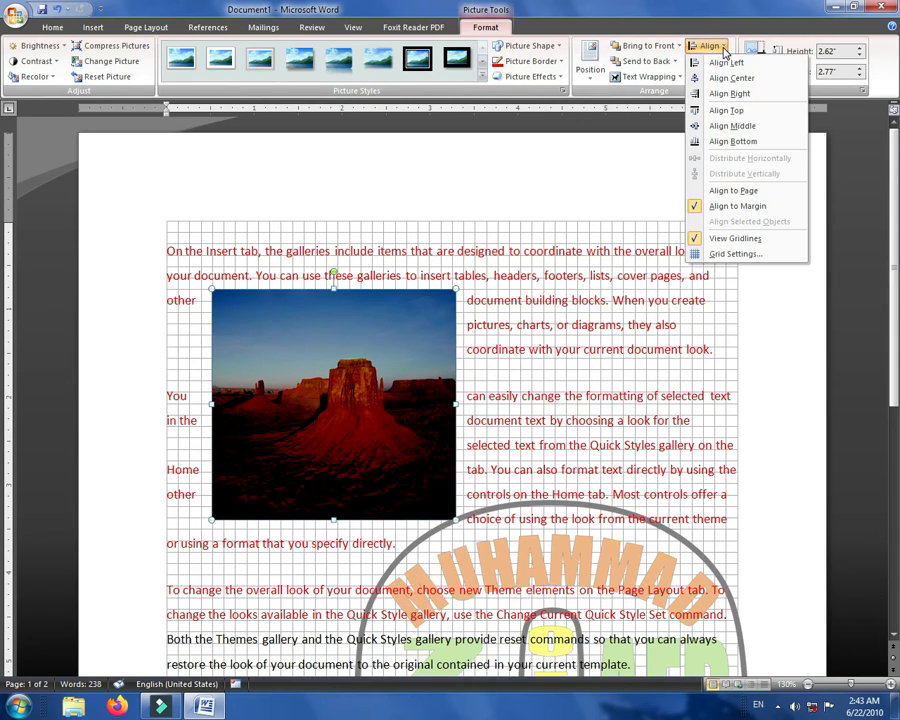
left_click(727, 256)
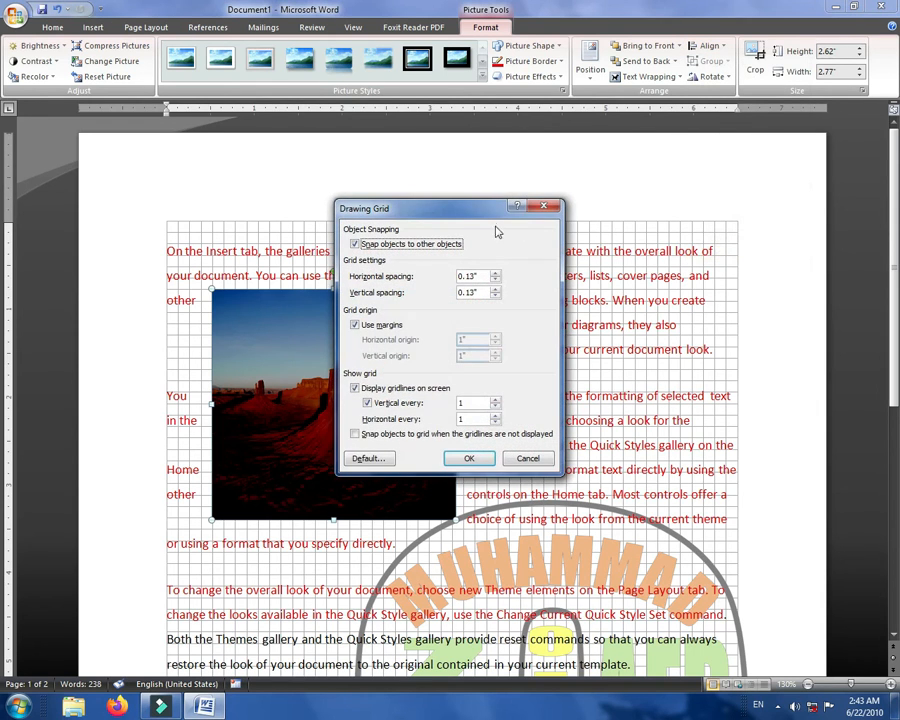
left_click_drag(493, 218, 618, 264)
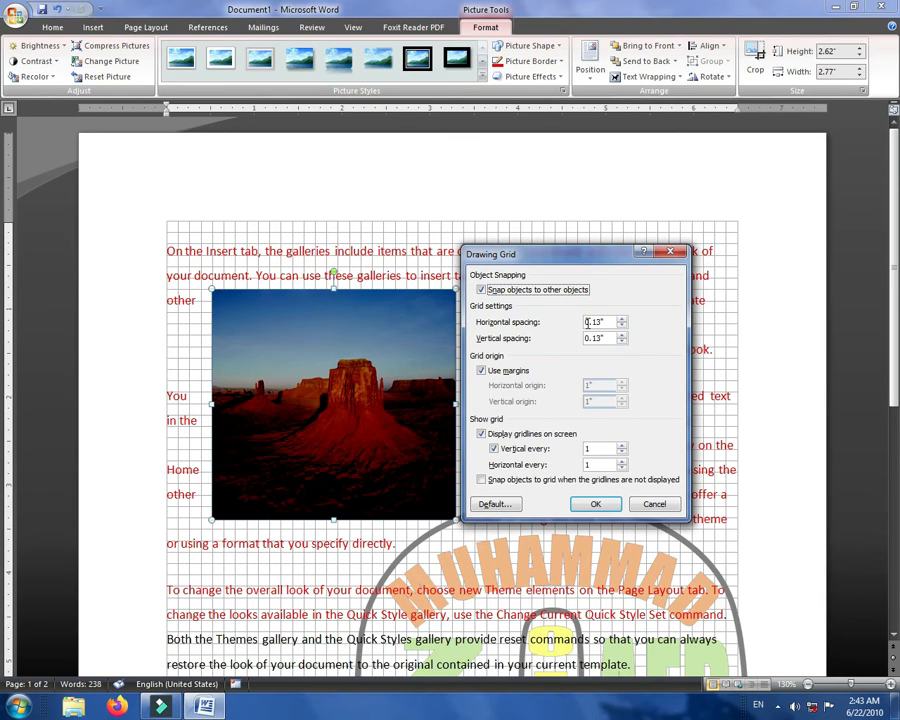
left_click_drag(589, 321, 566, 324)
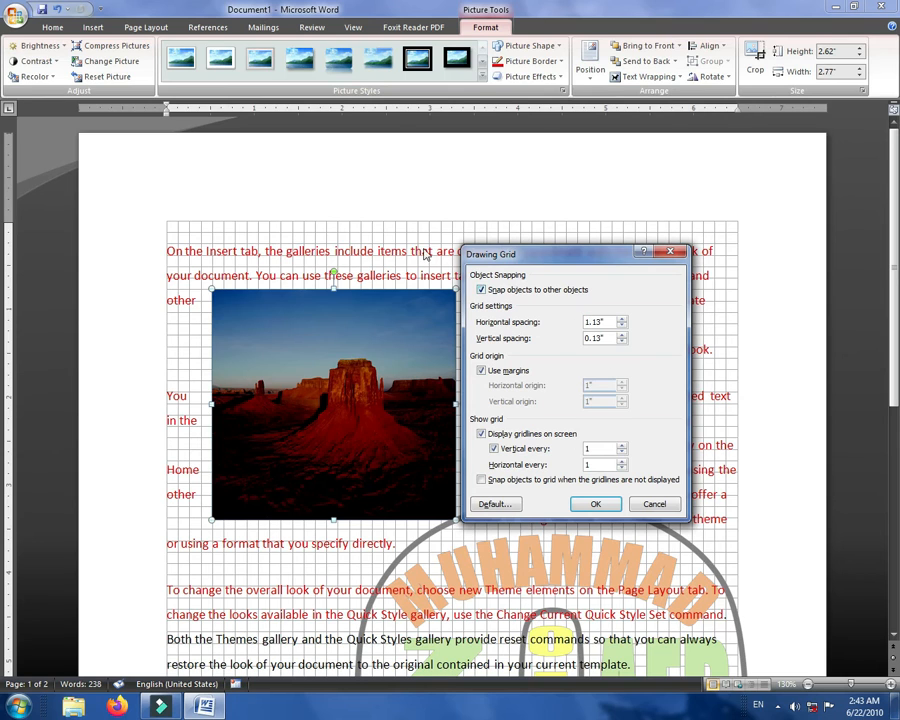
left_click(595, 504)
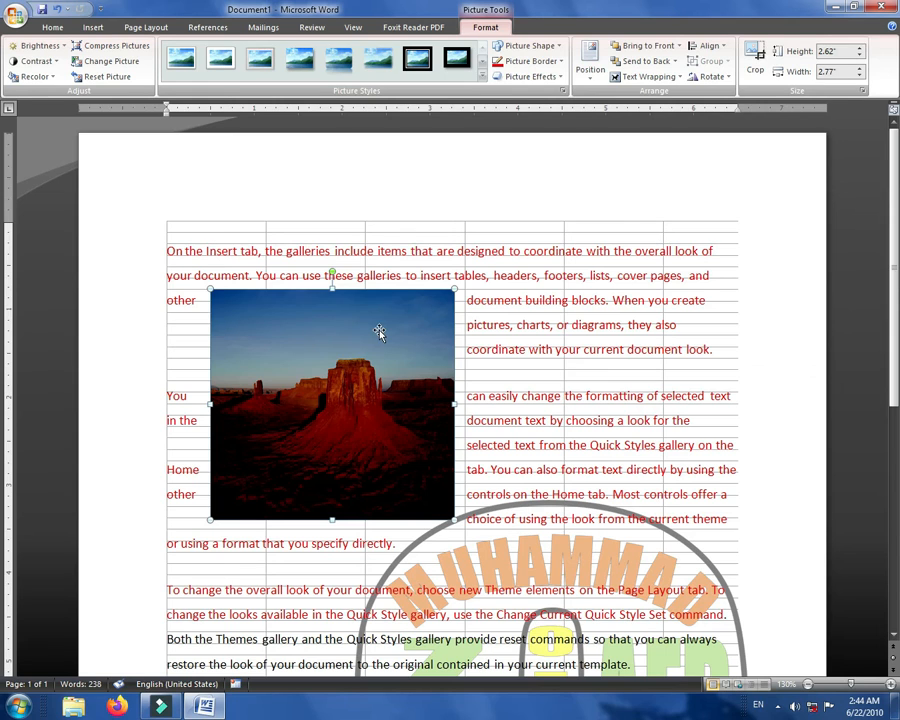
Step: Move the desert picture to the grid's upper-left corner and shorten it to about 2.47" high
left_click_drag(378, 330, 329, 263)
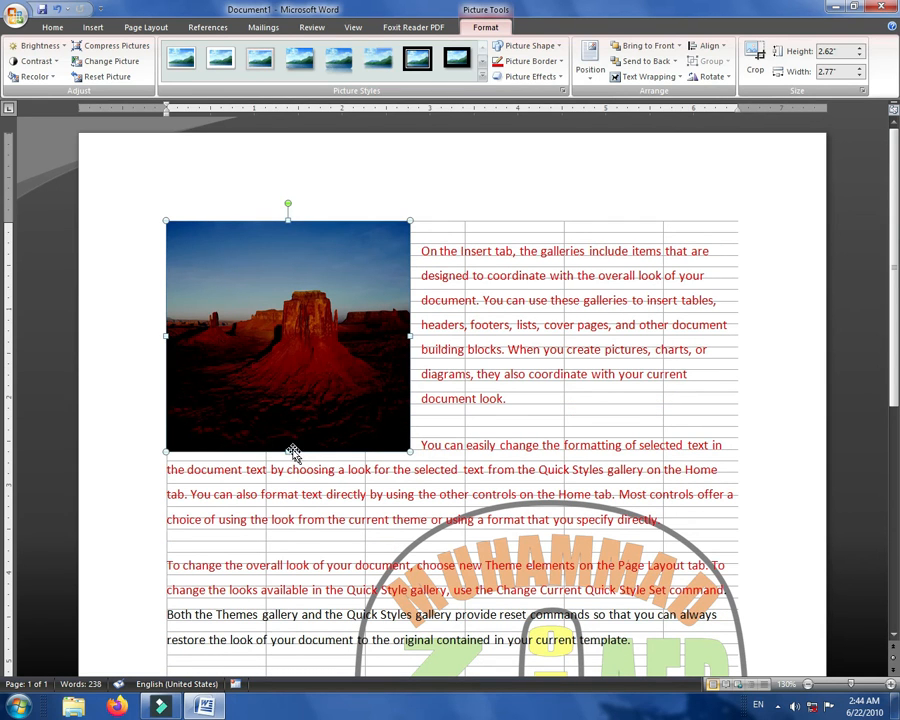
mouse_move(288, 452)
left_mouse_down()
mouse_move(295, 426)
mouse_move(288, 440)
left_mouse_up()
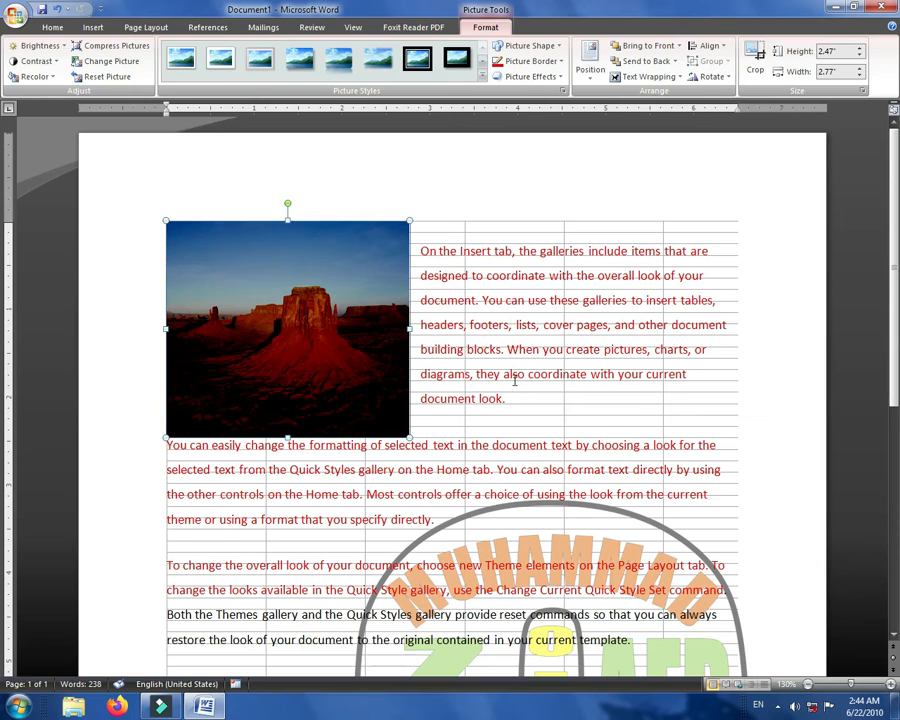
Step: Check the picture's size and rotation settings and try a slight clockwise freehand rotation, undoing it
left_click(730, 80)
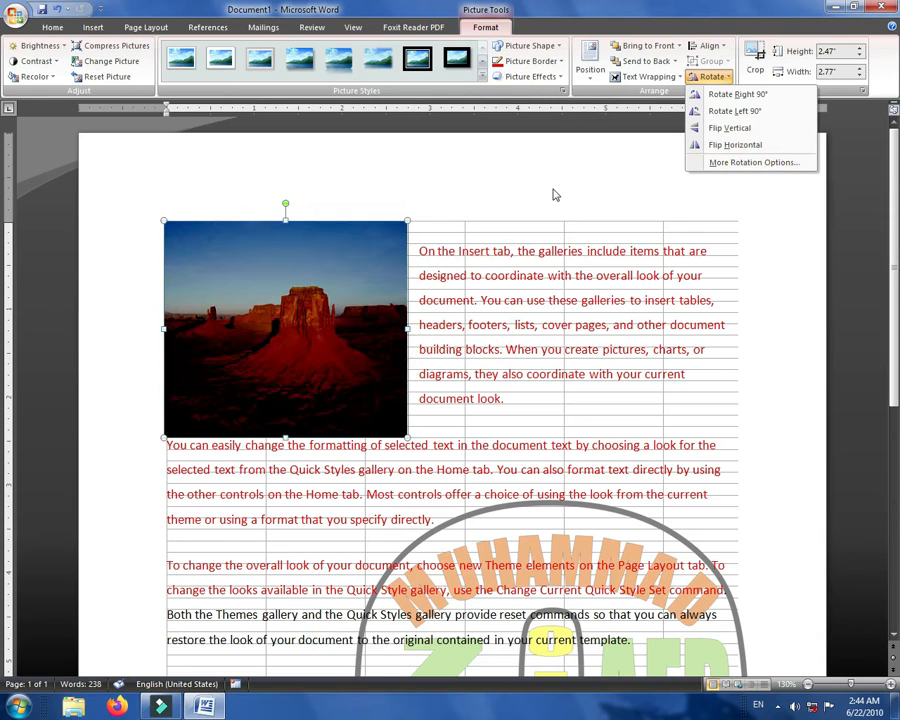
left_click(728, 164)
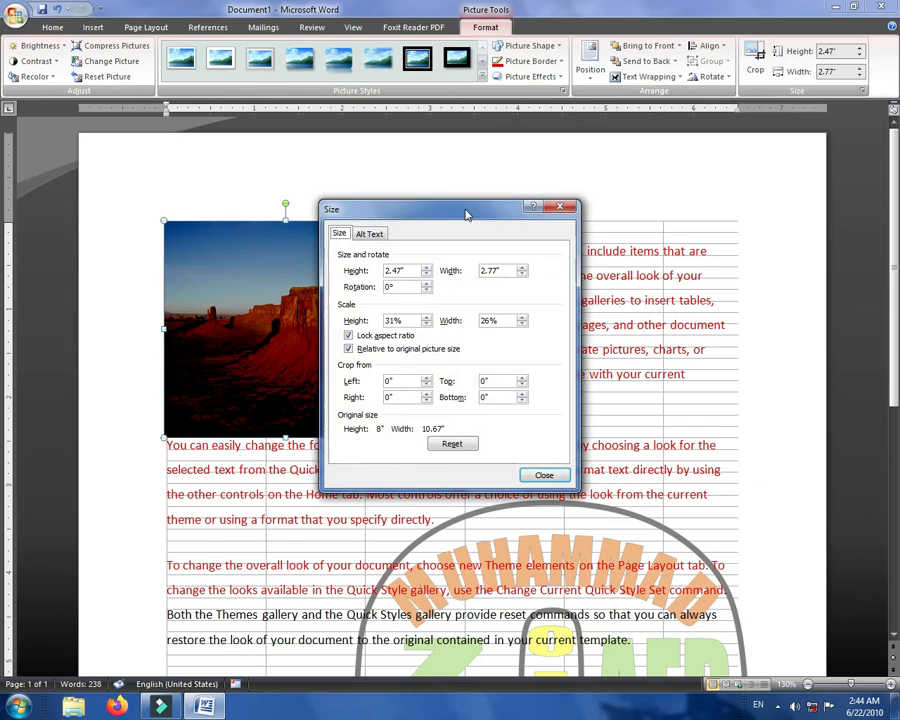
left_click_drag(457, 218, 601, 217)
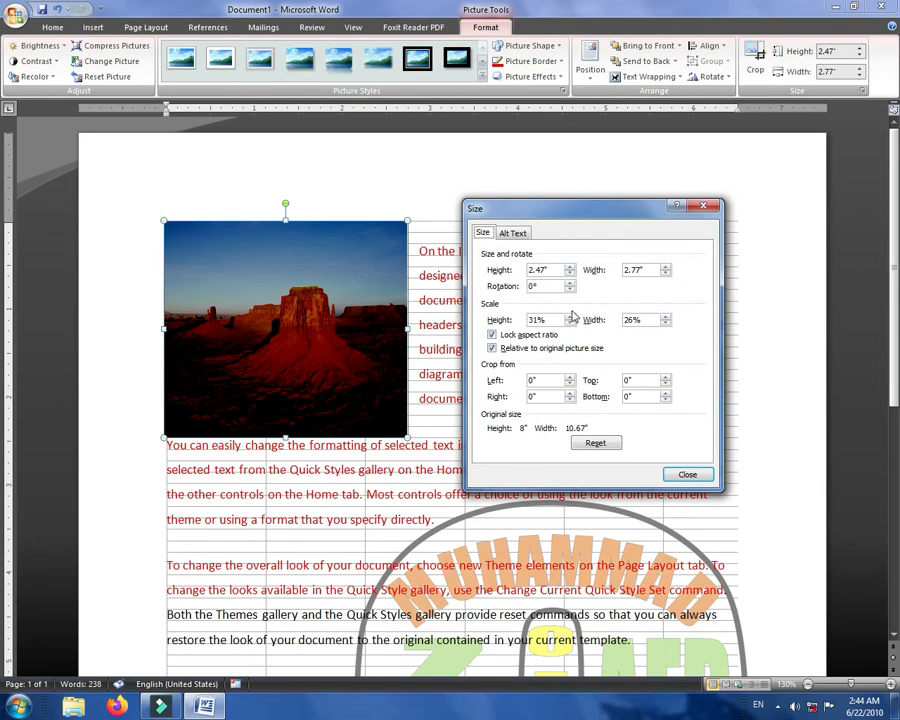
left_click(686, 478)
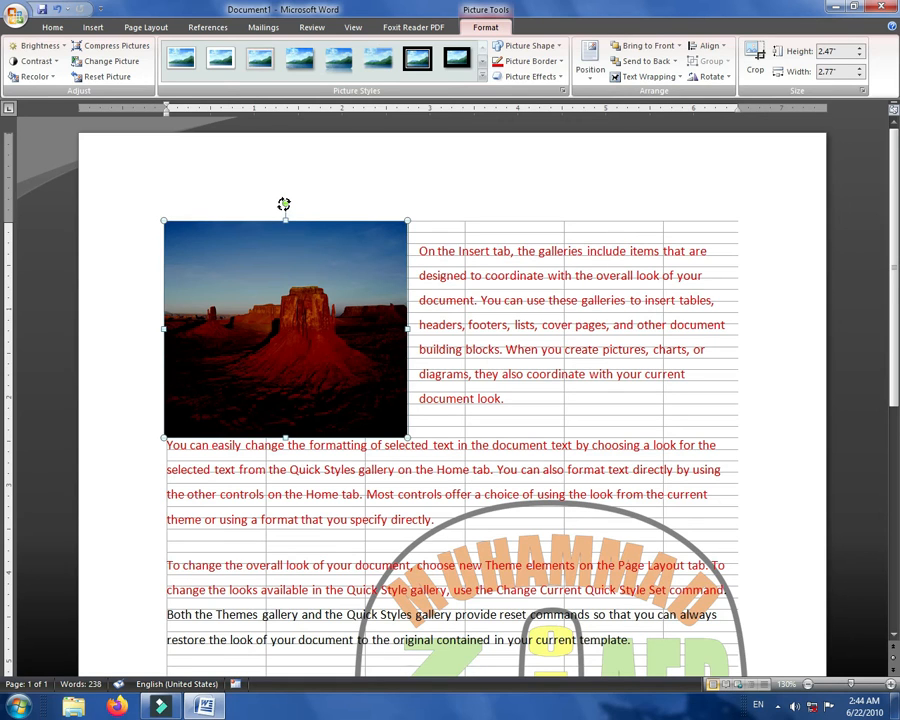
left_click_drag(291, 203, 334, 218)
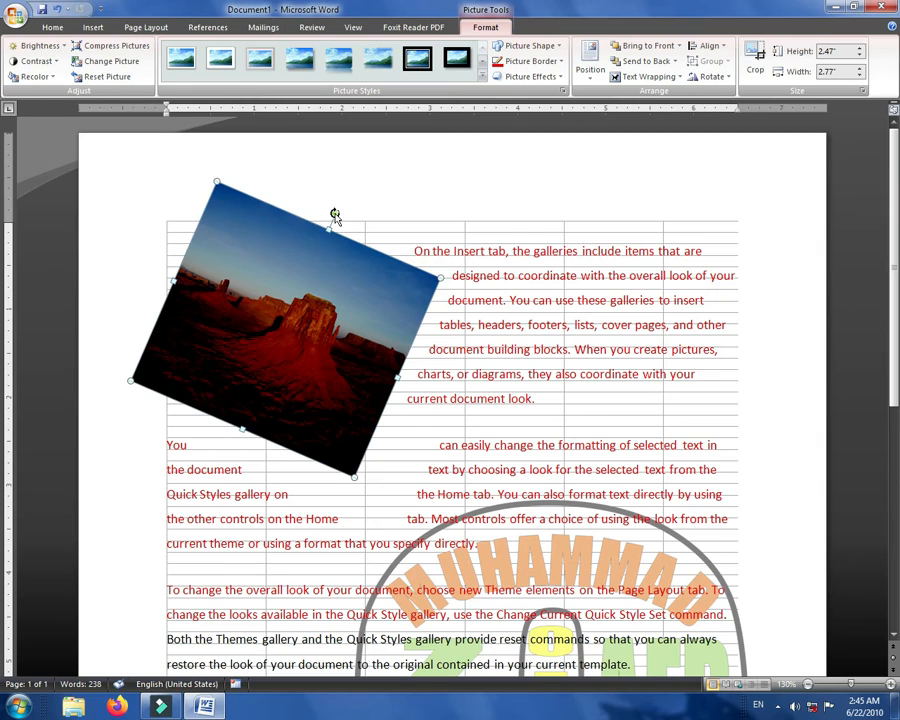
key("ctrl+z")
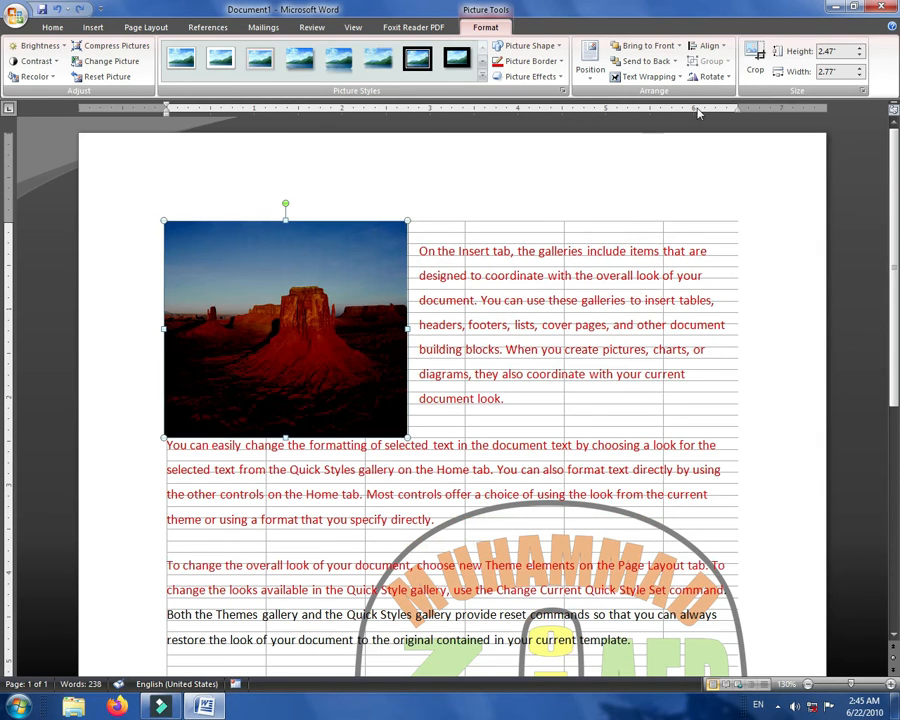
left_click(731, 78)
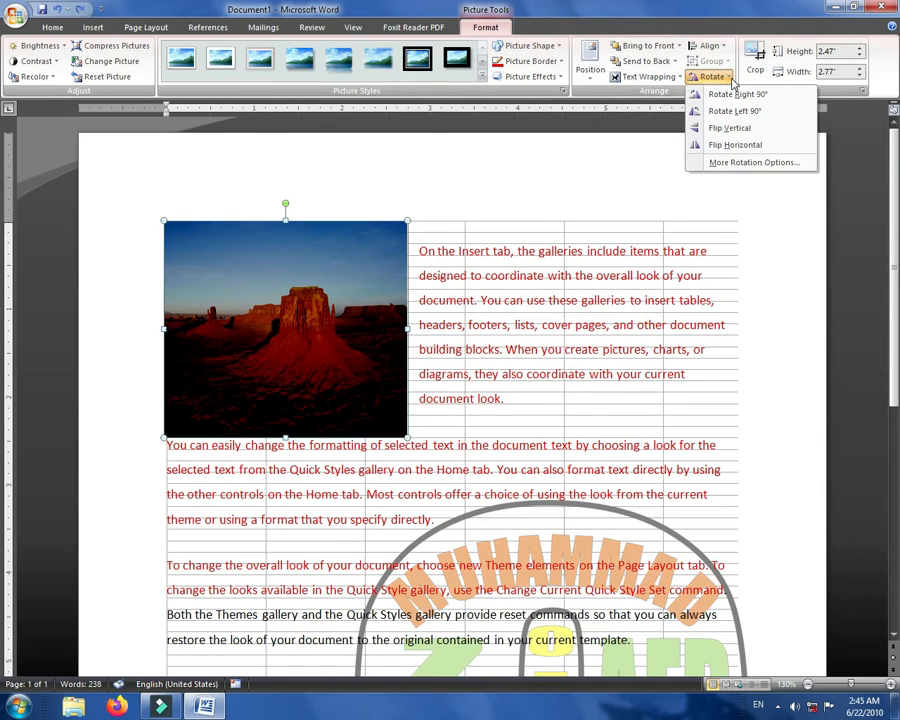
left_click(712, 46)
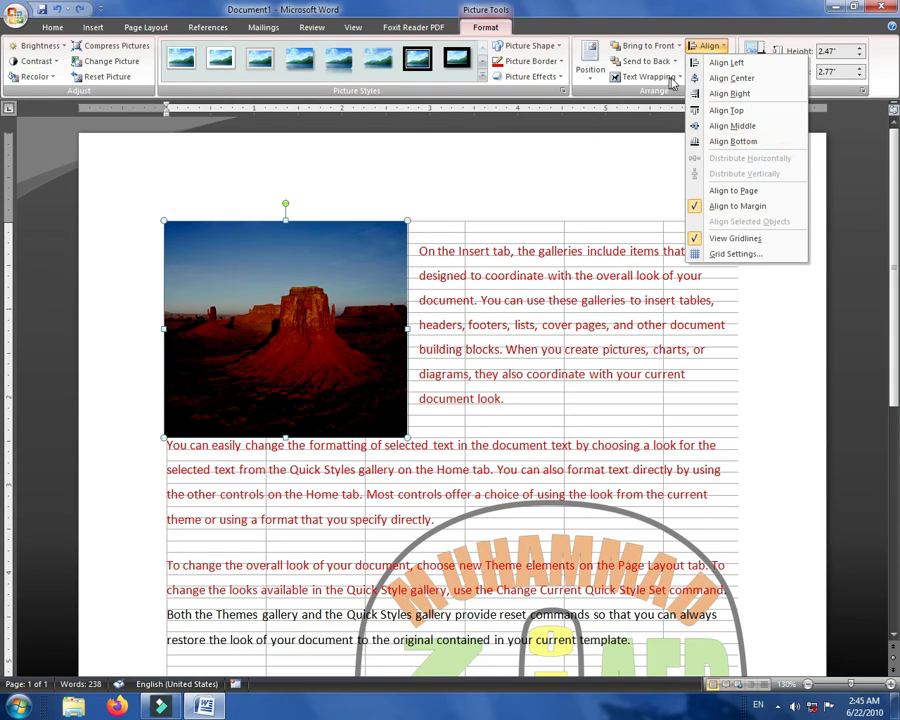
left_click(676, 77)
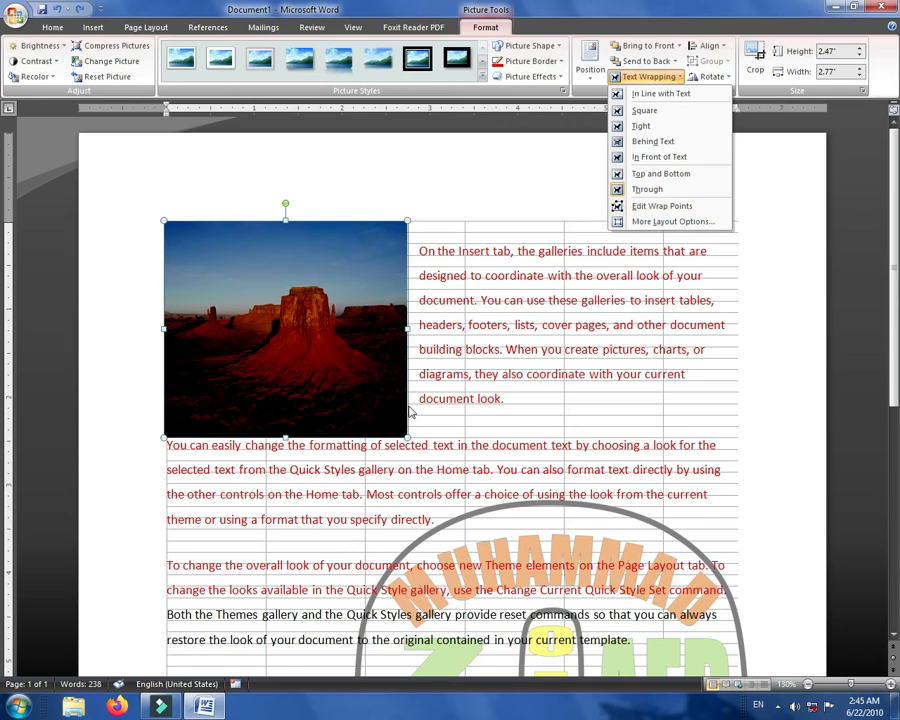
left_click(490, 432)
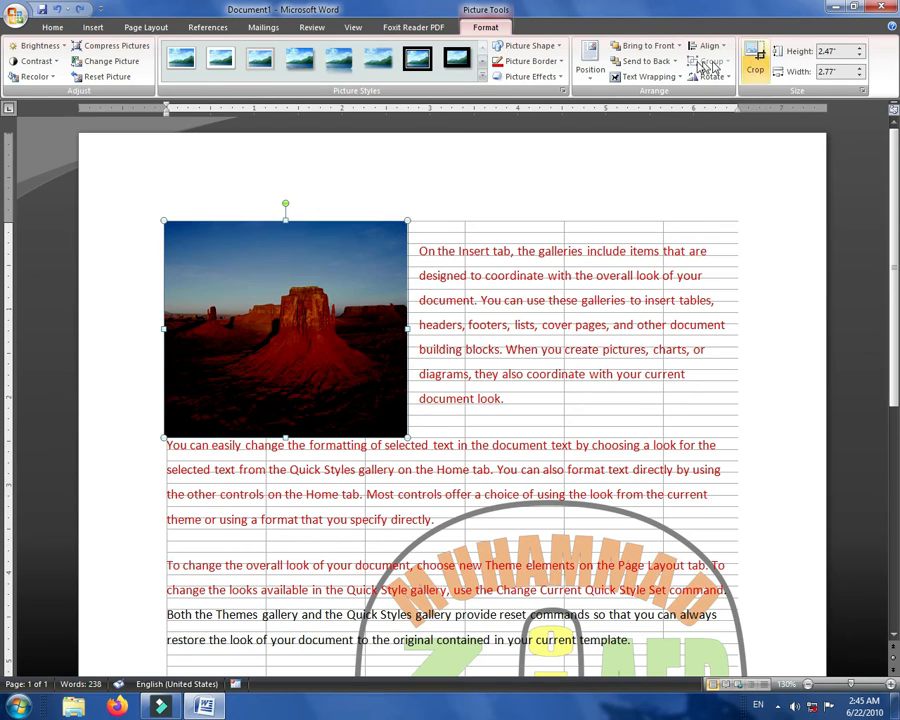
Step: Edit the picture's wrap points, dragging three corners of the wrap outline to reshape how the text flows around it
left_click(645, 76)
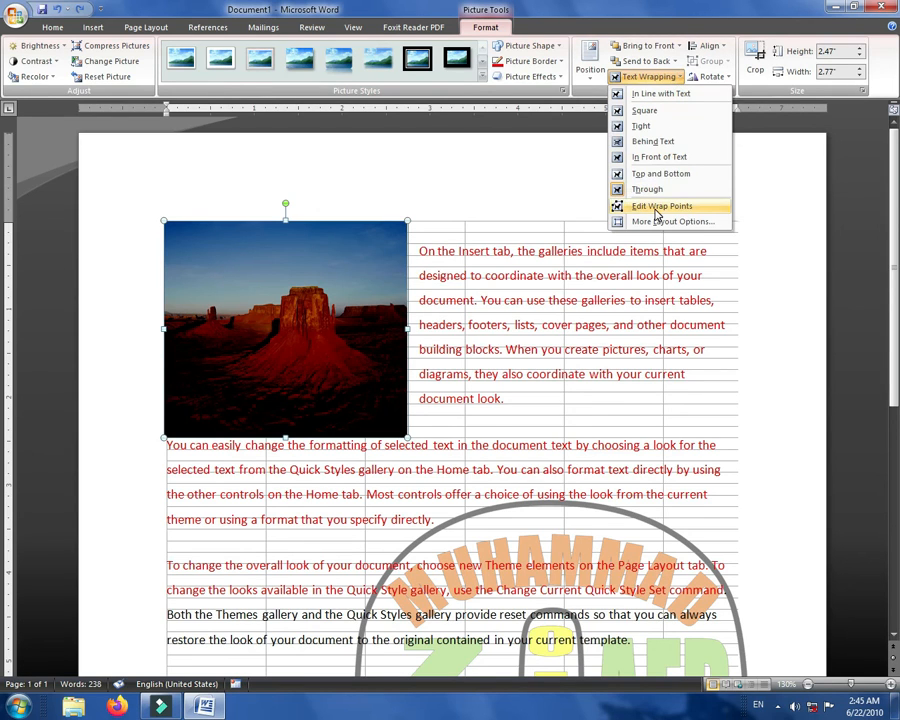
left_click(656, 208)
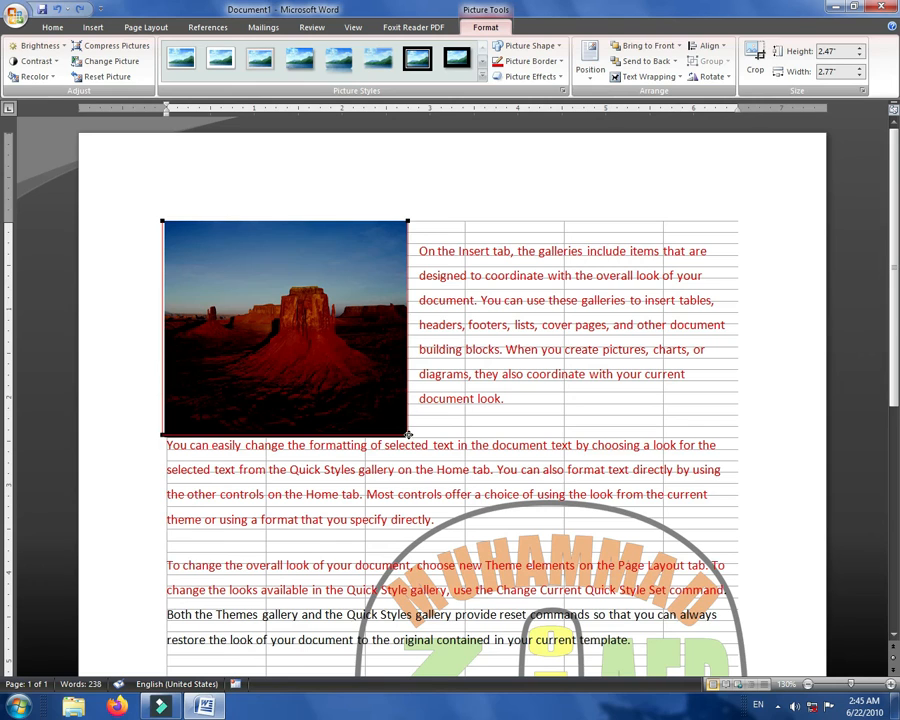
left_click_drag(408, 435, 728, 576)
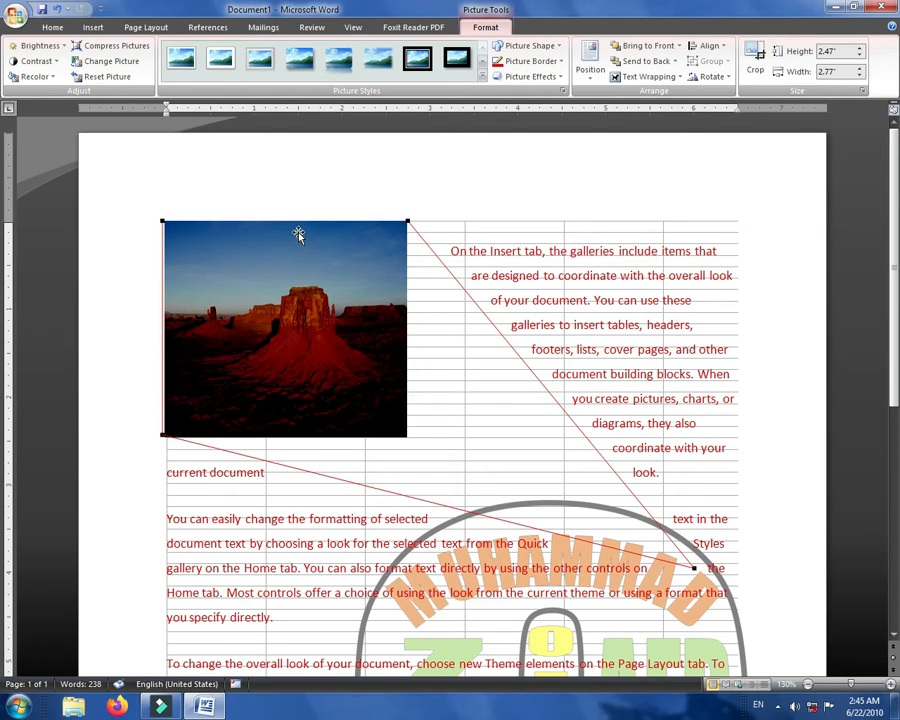
left_click_drag(408, 221, 324, 634)
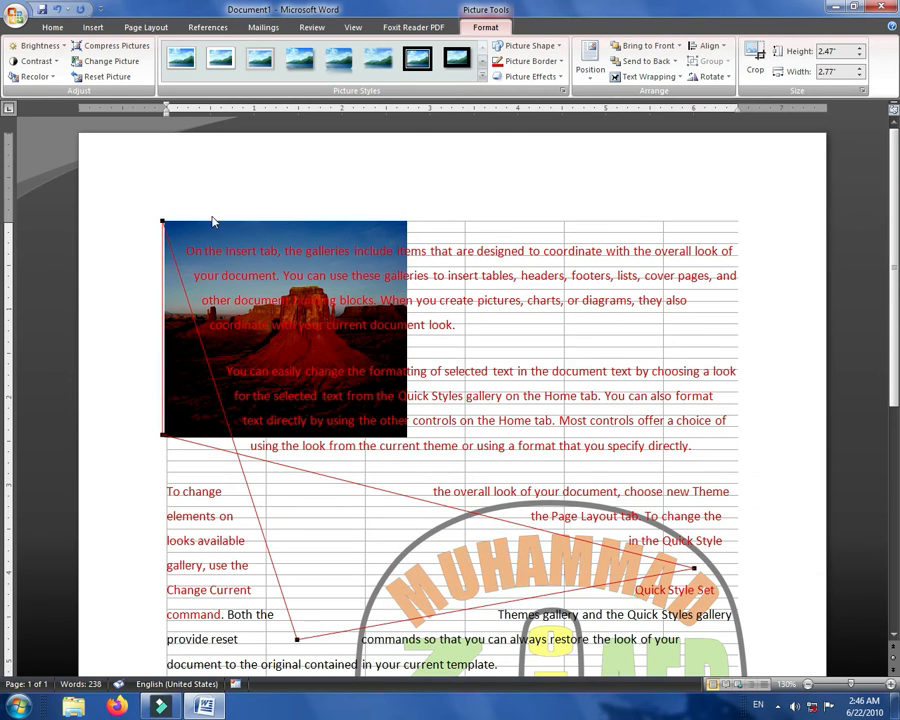
left_click_drag(161, 435, 603, 313)
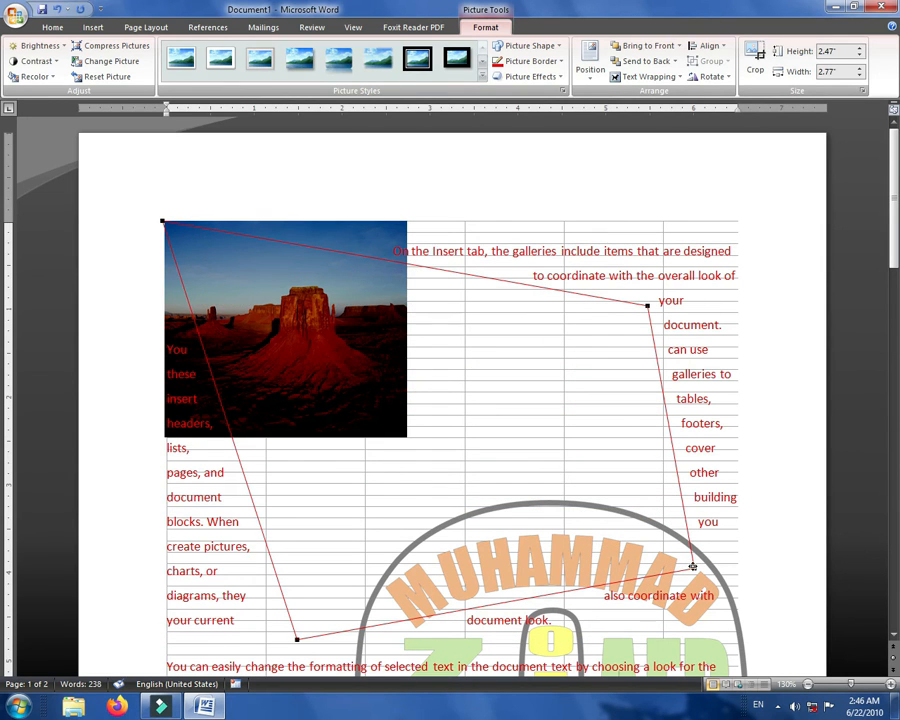
left_click_drag(694, 568, 289, 358)
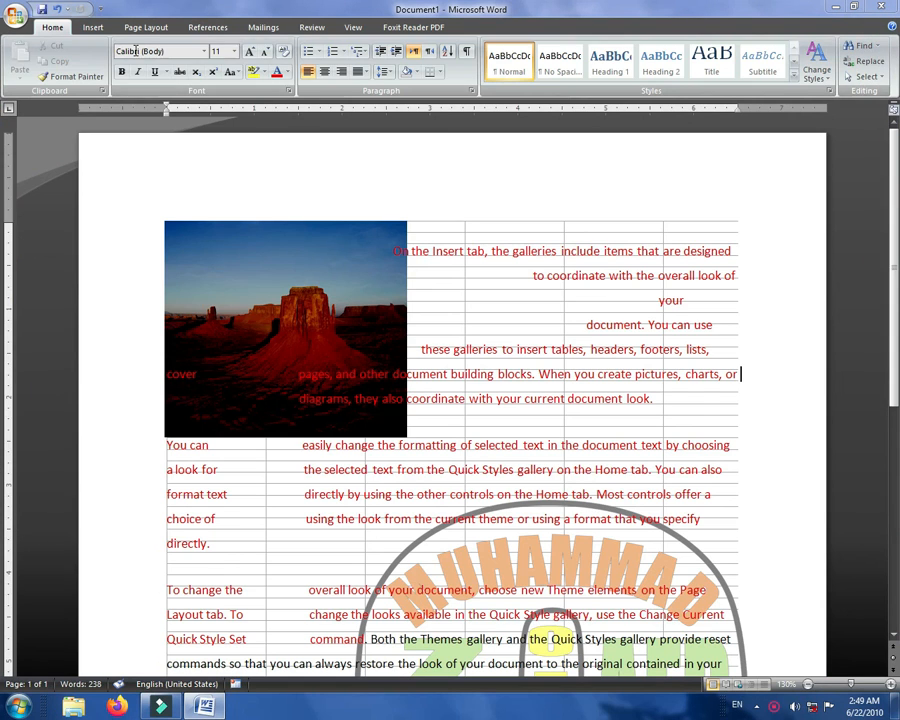
Step: Undo the desert picture and sample text edits back to the red-bordered hydrangea picture
left_click(91, 27)
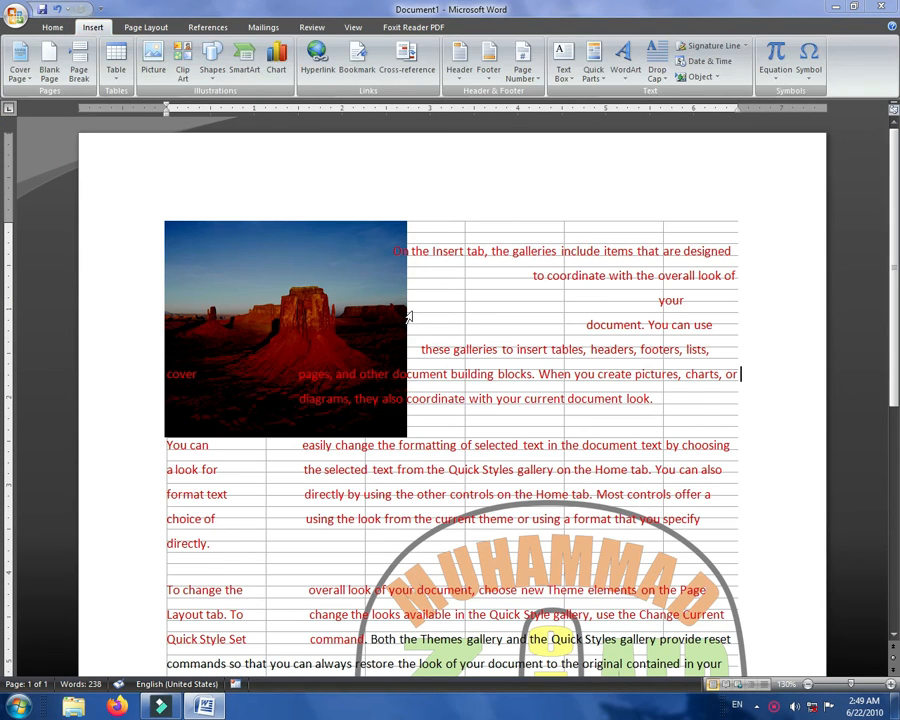
left_click(368, 321)
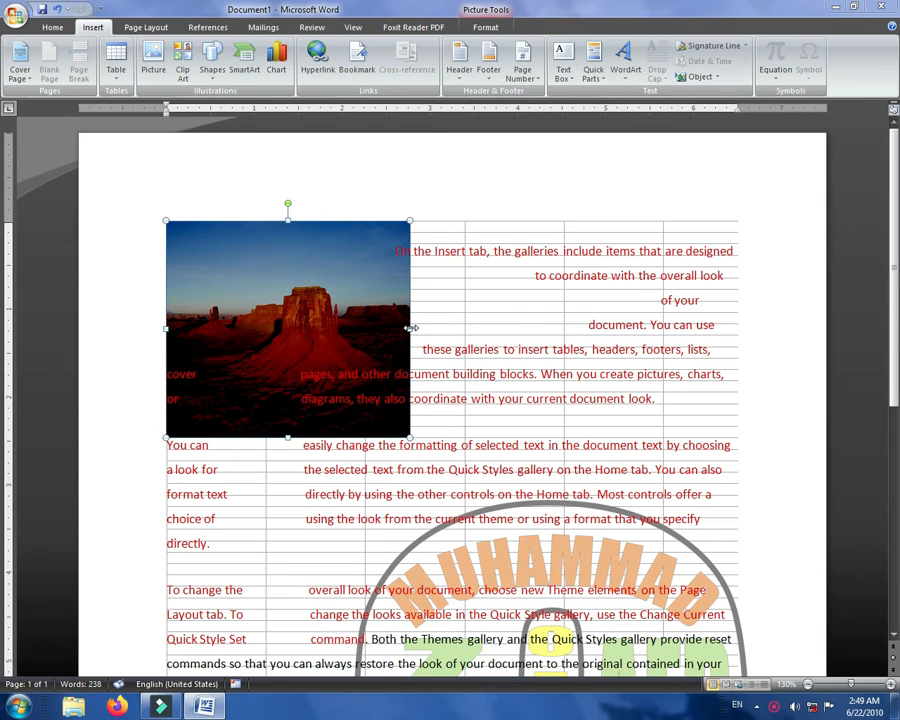
key("ctrl+z")
key("ctrl+z")
key("ctrl+z")
key("ctrl+z")
key("ctrl+z")
key("ctrl+z")
key("ctrl+z")
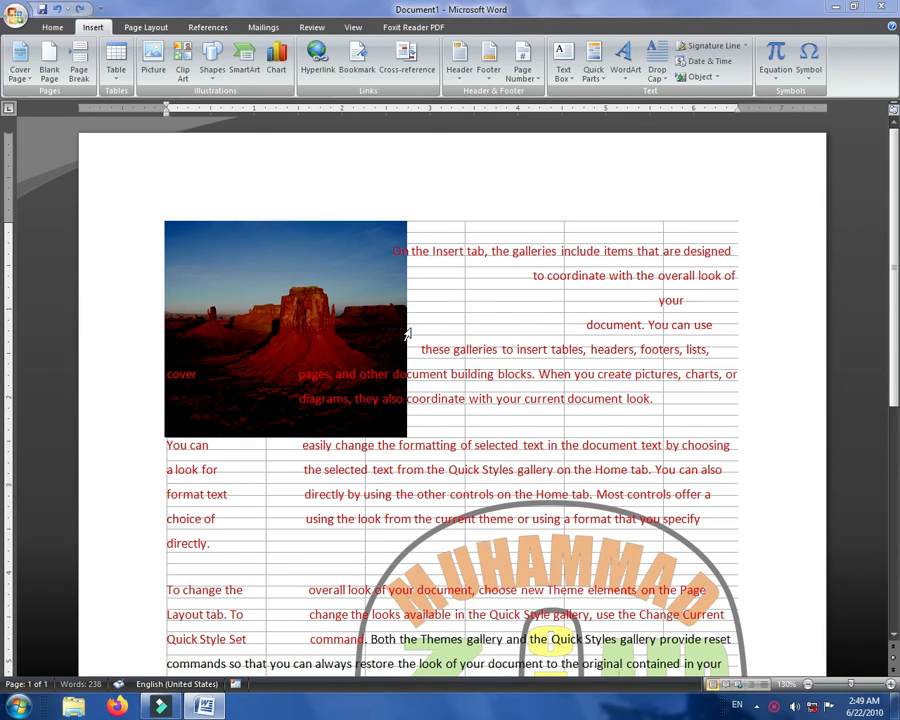
key("ctrl+z")
key("ctrl+z")
key("ctrl+z")
key("ctrl+z")
key("ctrl+z")
key("ctrl+z")
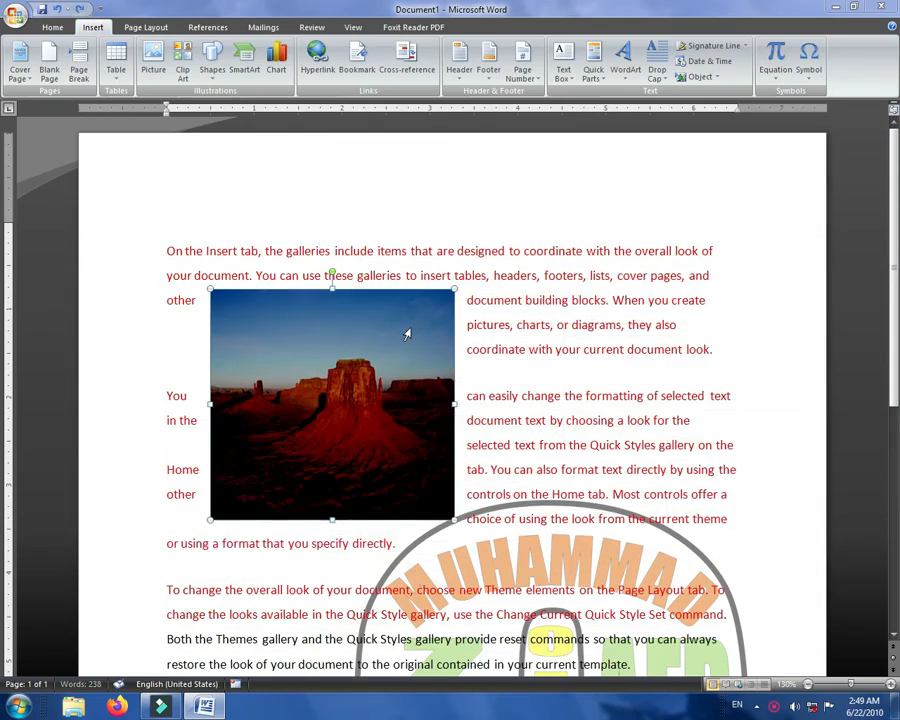
key("ctrl+z")
key("ctrl+z")
key("ctrl+z")
key("ctrl+z")
key("ctrl+z")
key("ctrl+z")
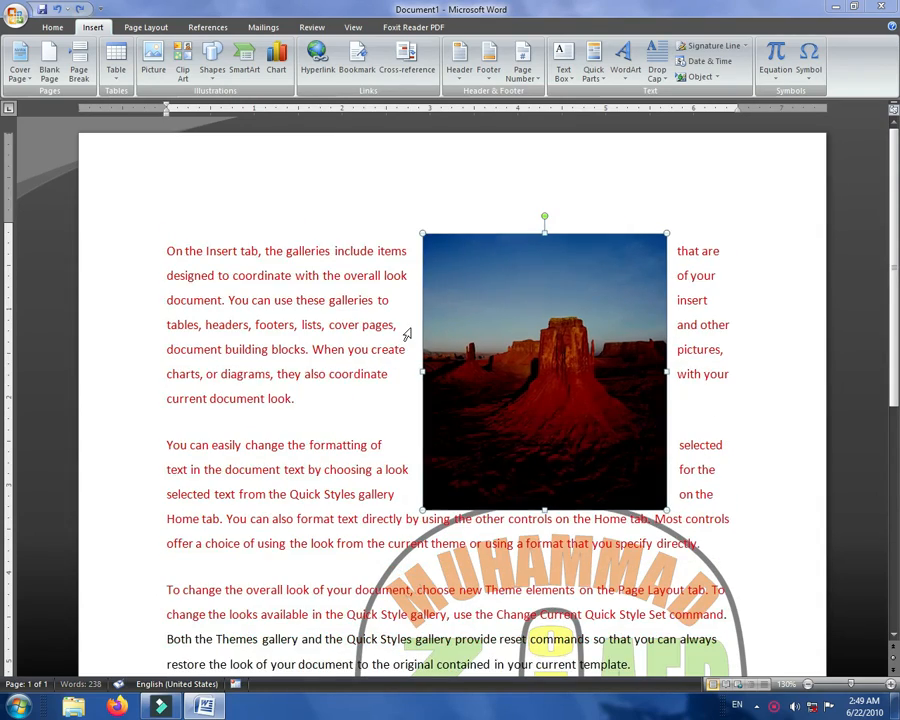
key("ctrl+z")
key("ctrl+z")
key("ctrl+z")
key("ctrl+z")
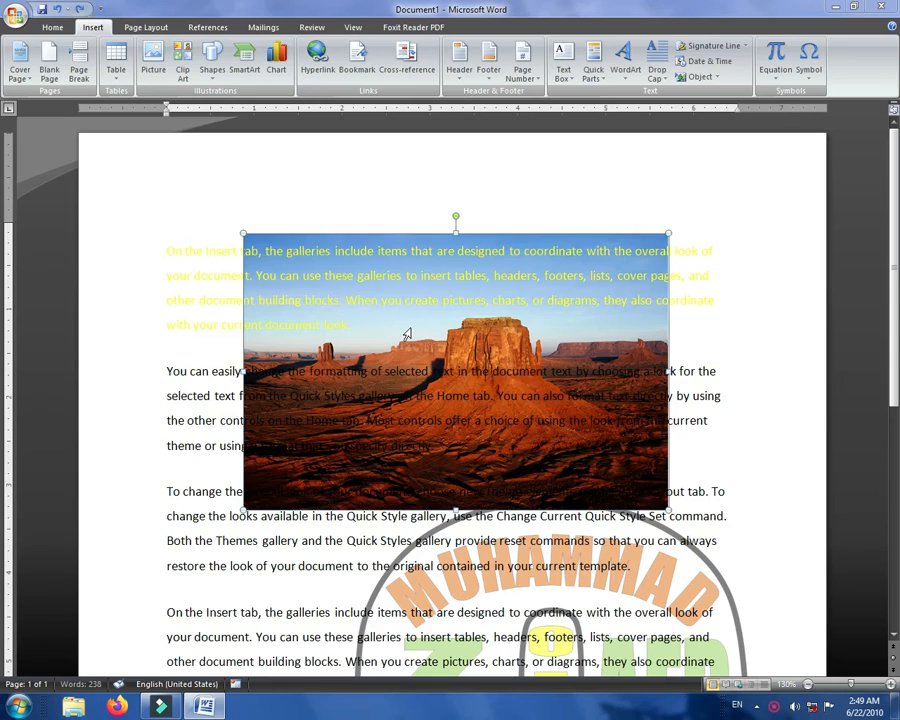
key("ctrl+z")
key("ctrl+z")
key("ctrl+z")
key("ctrl+z")
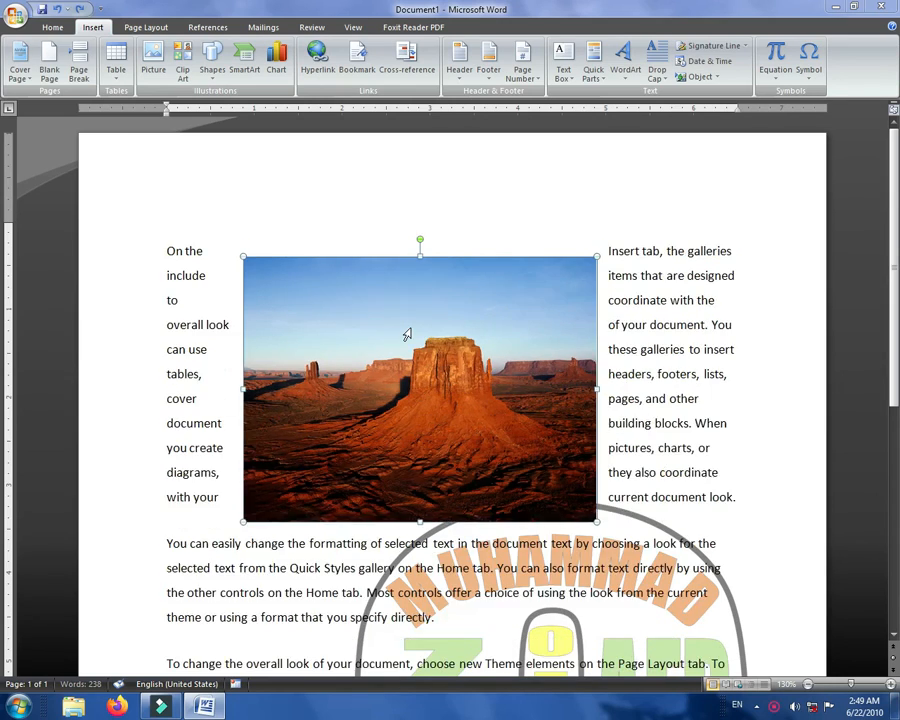
key("ctrl+z")
key("ctrl+z")
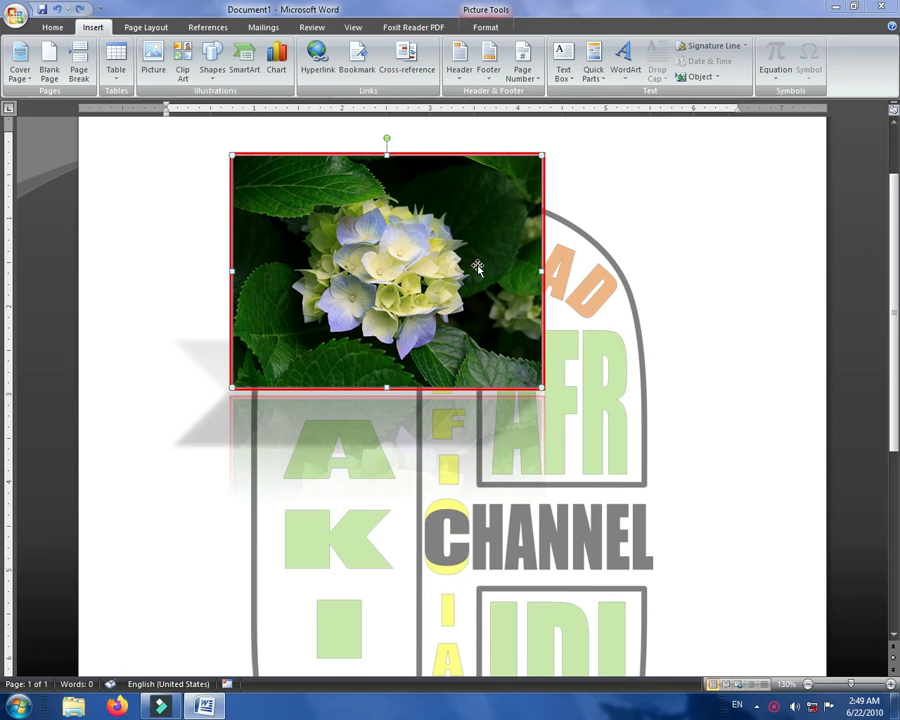
Step: Delete the hydrangea picture and insert the Desert picture from the Sample Pictures folder
key("Delete")
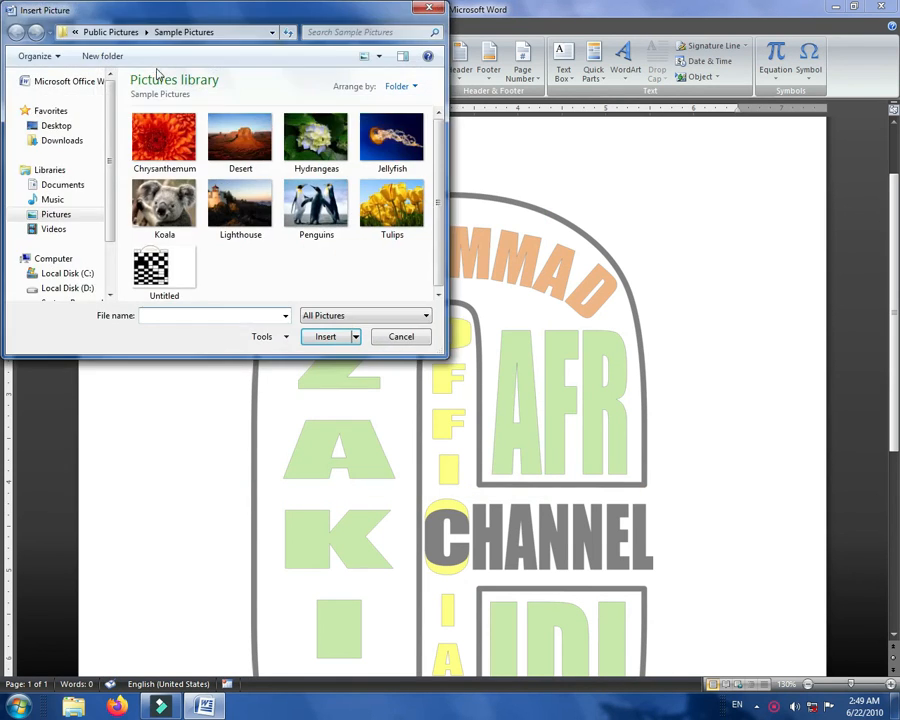
left_click(240, 137)
left_click(322, 337)
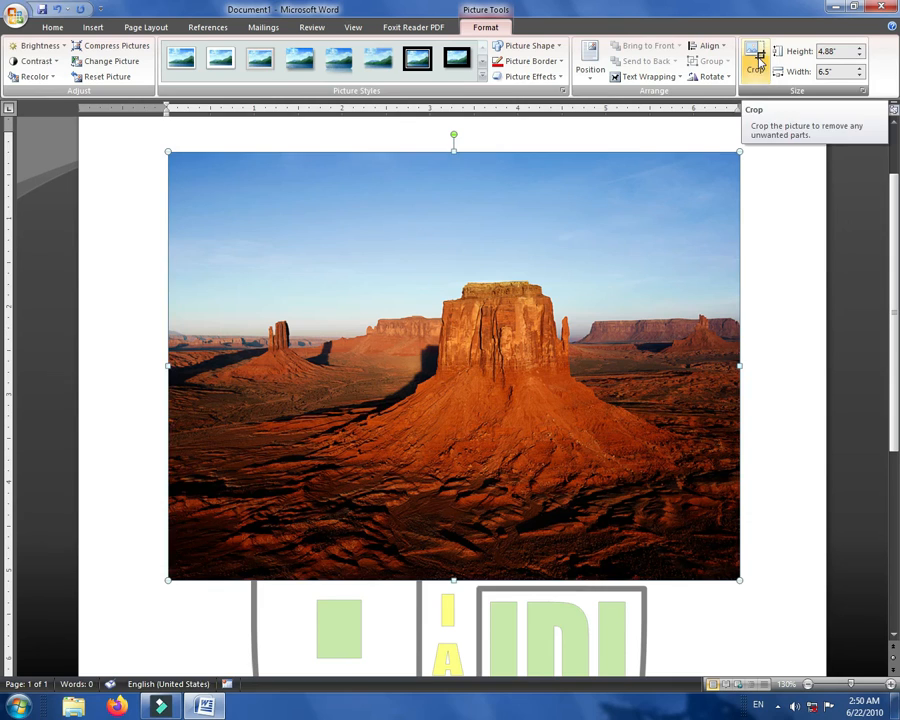
Step: Crop the desert picture's top and left side to about 3.44" high and 5.42" wide, and trim its right edge
left_click(757, 58)
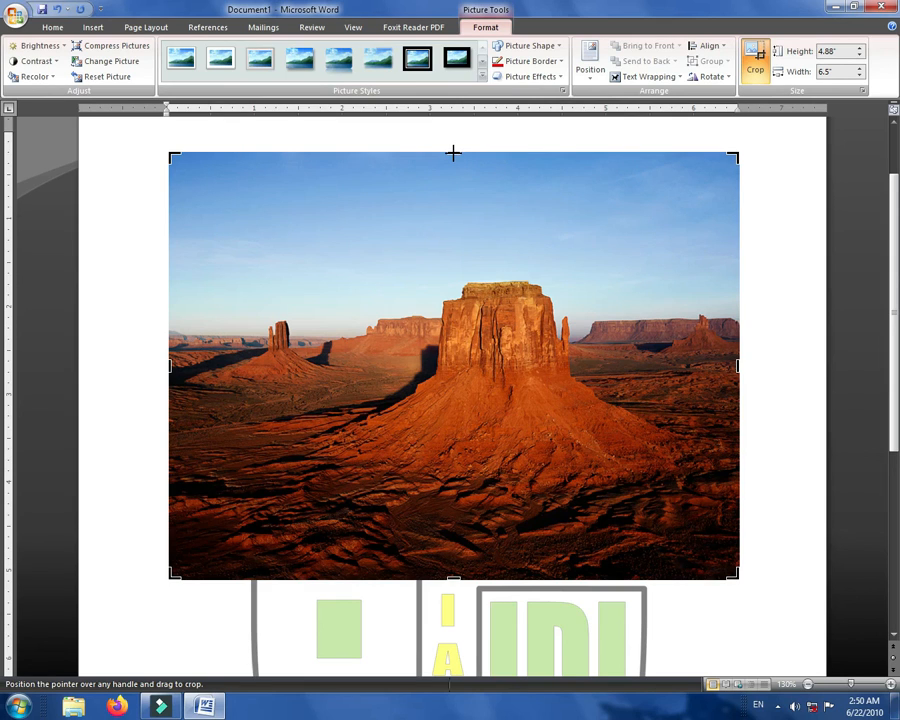
left_click_drag(453, 152, 458, 277)
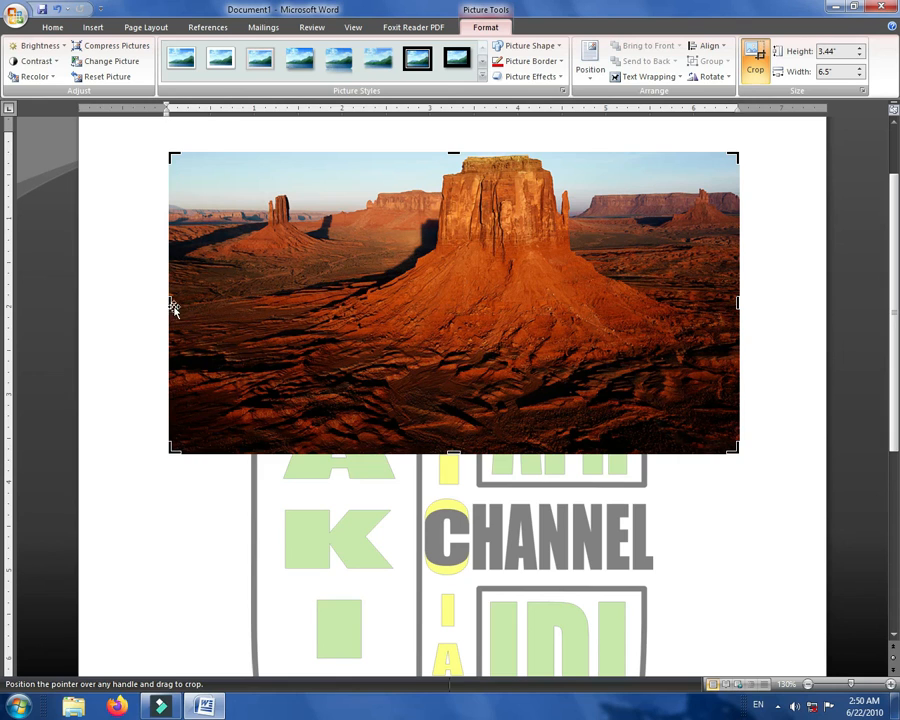
left_click_drag(170, 302, 262, 302)
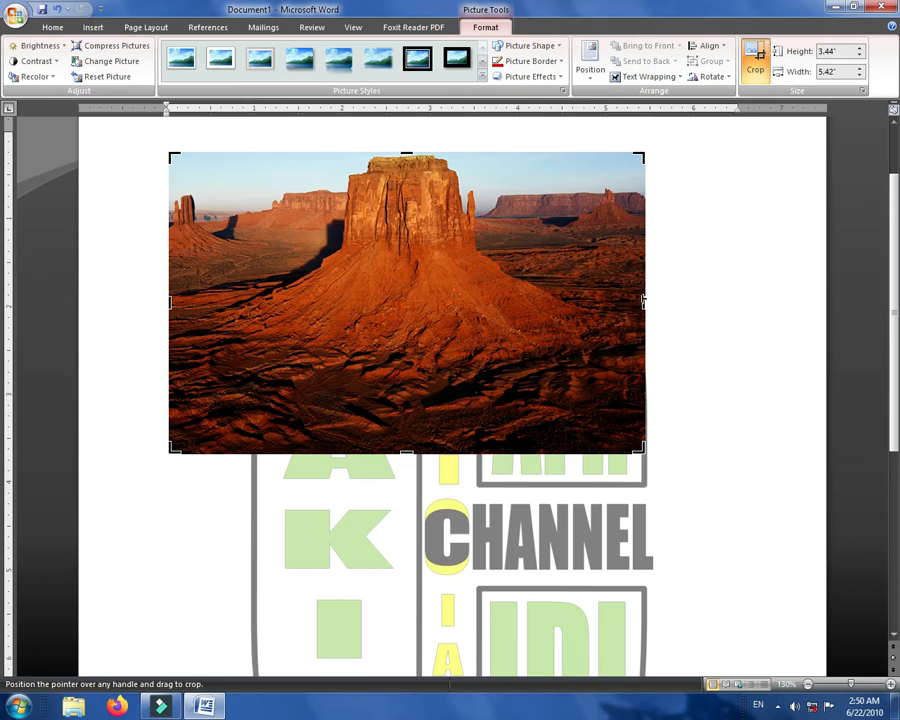
left_click_drag(644, 302, 619, 302)
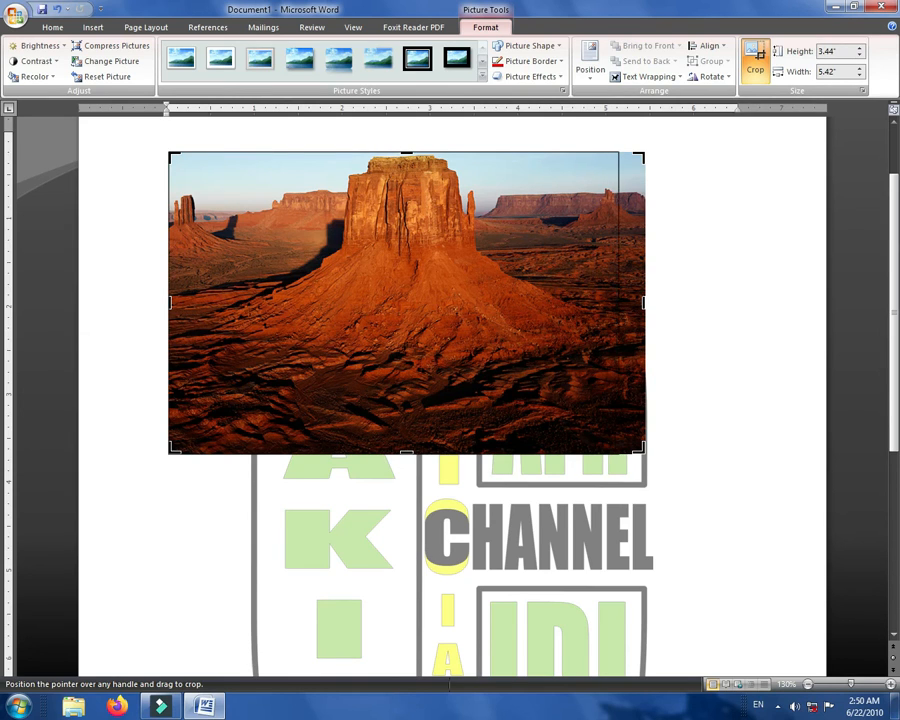